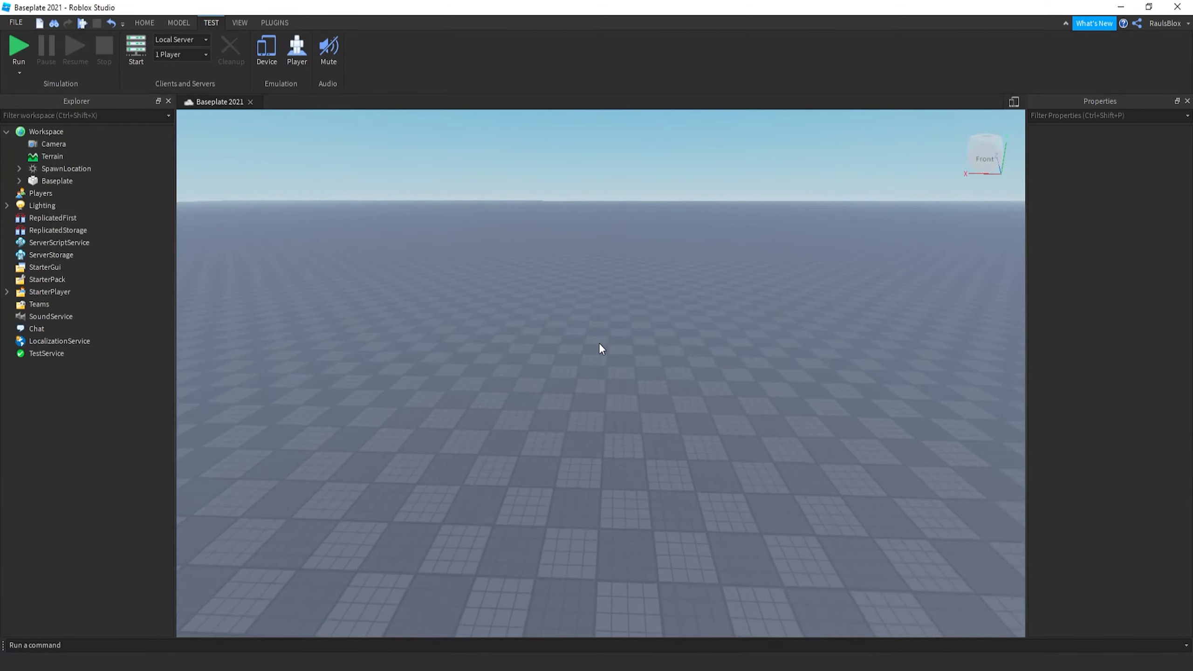
pyautogui.scroll(-5, 598, 342)
pyautogui.scroll(-3, 559, 314)
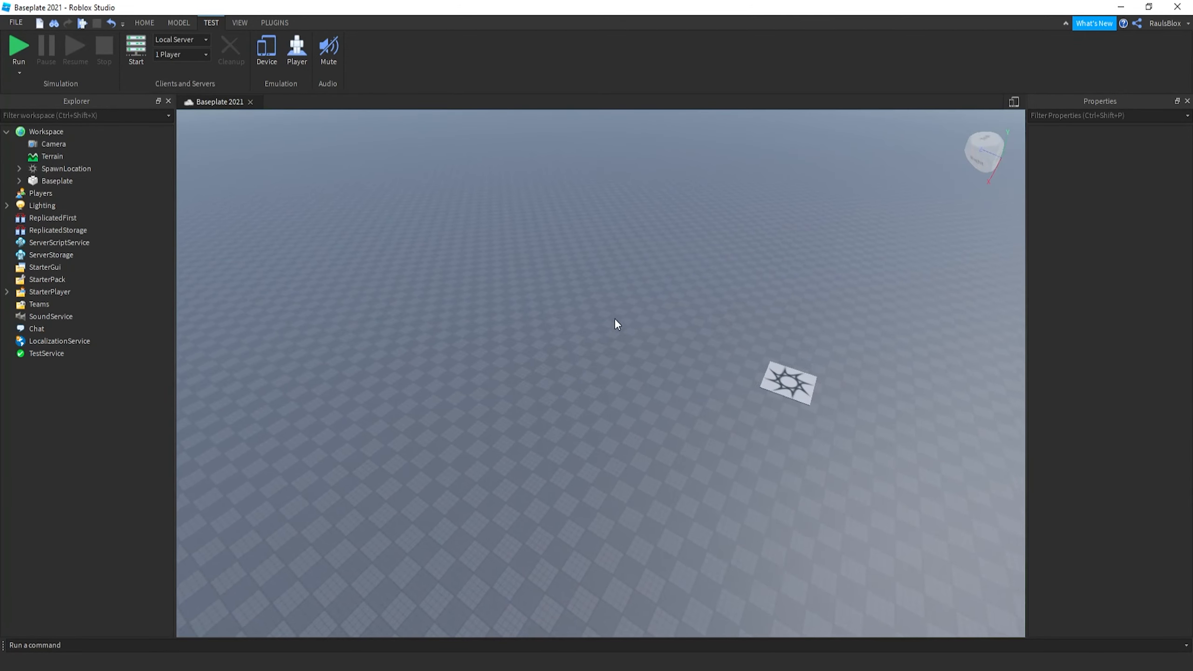
pyautogui.moveTo(637, 350); pyautogui.dragTo(636, 350, button='right')
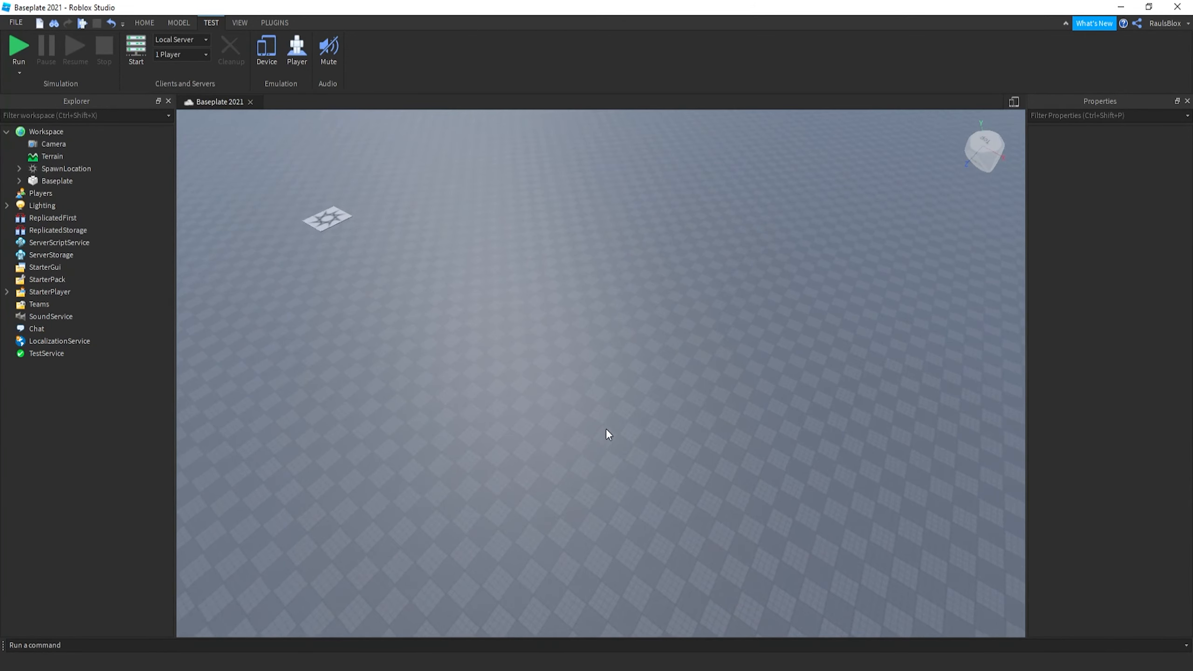
pyautogui.moveTo(606, 428); pyautogui.dragTo(606, 428, button='right')
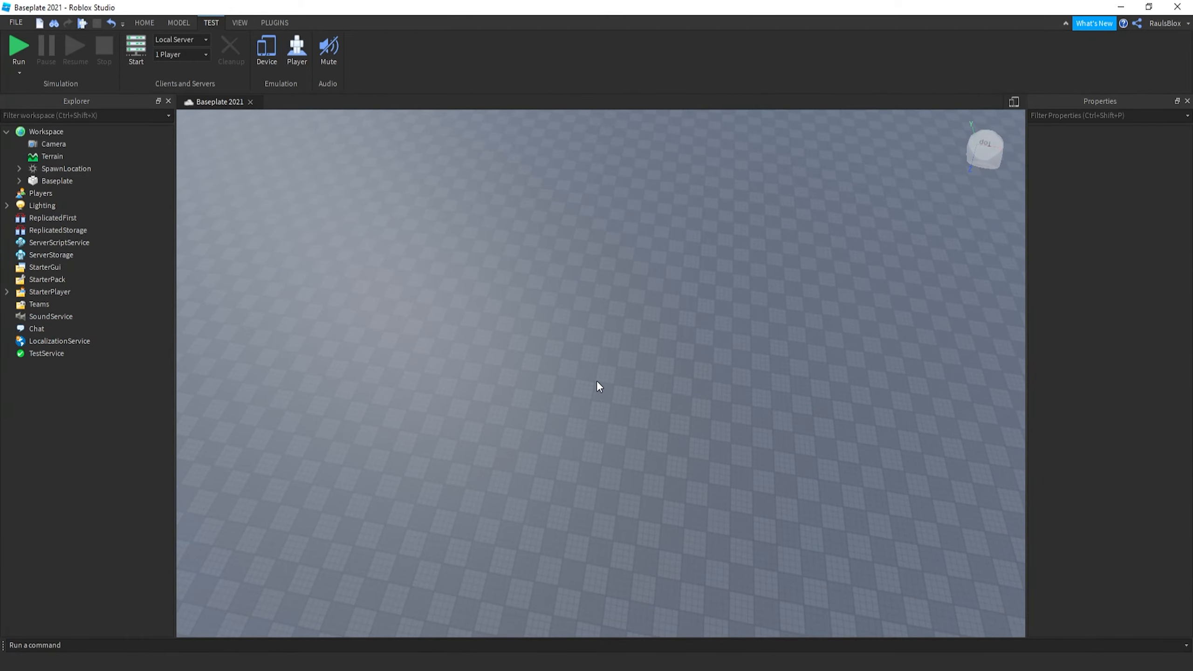
pyautogui.moveTo(595, 381); pyautogui.dragTo(684, 569)
pyautogui.moveTo(739, 605); pyautogui.dragTo(738, 605, button='right')
pyautogui.moveTo(738, 604); pyautogui.dragTo(586, 377)
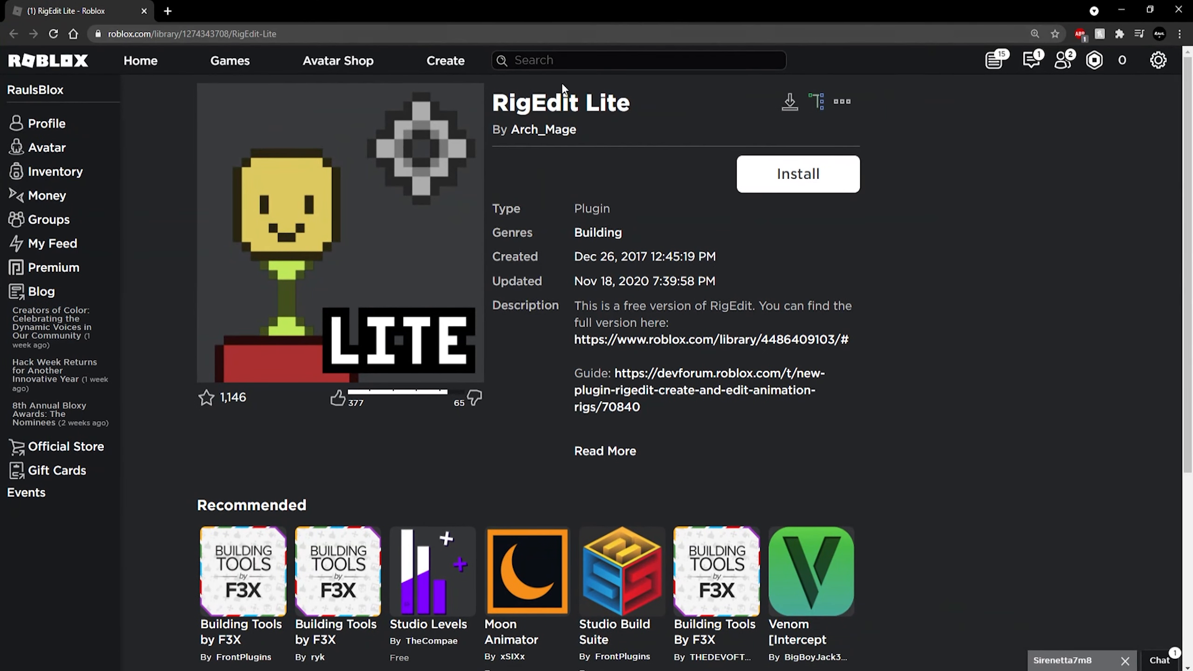
# Highlight the RigEdit Lite title on its library page and check the installed plugins in Roblox Studio.
pyautogui.moveTo(637, 104); pyautogui.dragTo(550, 104)
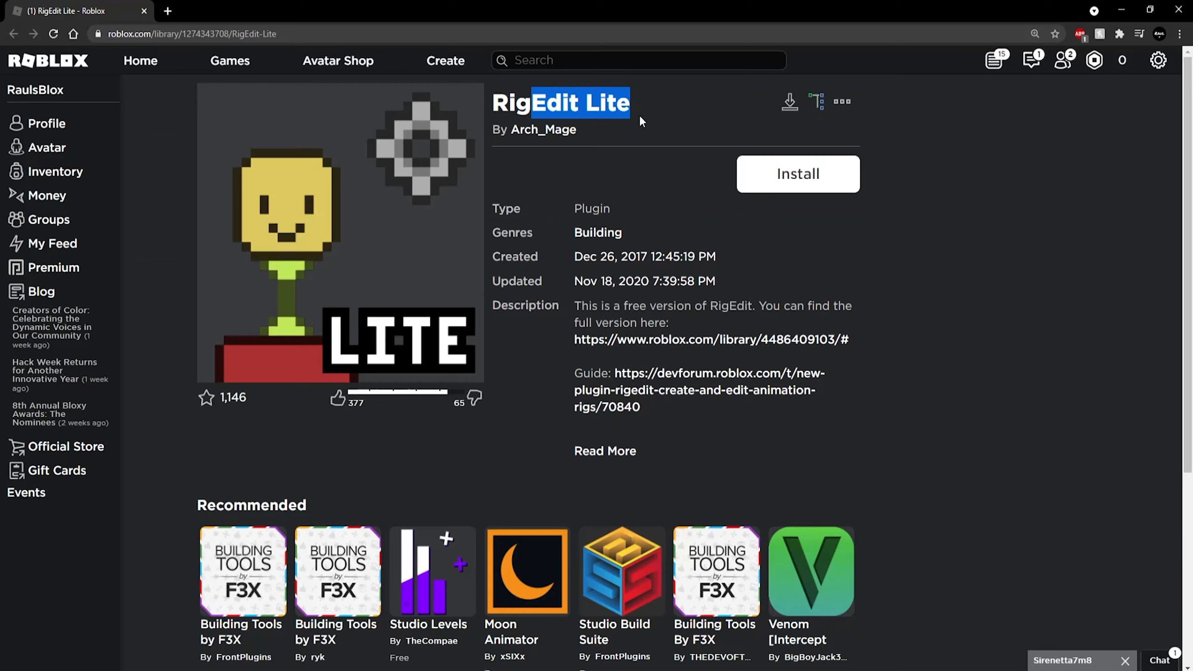
pyautogui.moveTo(430, 10); pyautogui.dragTo(1092, 143)
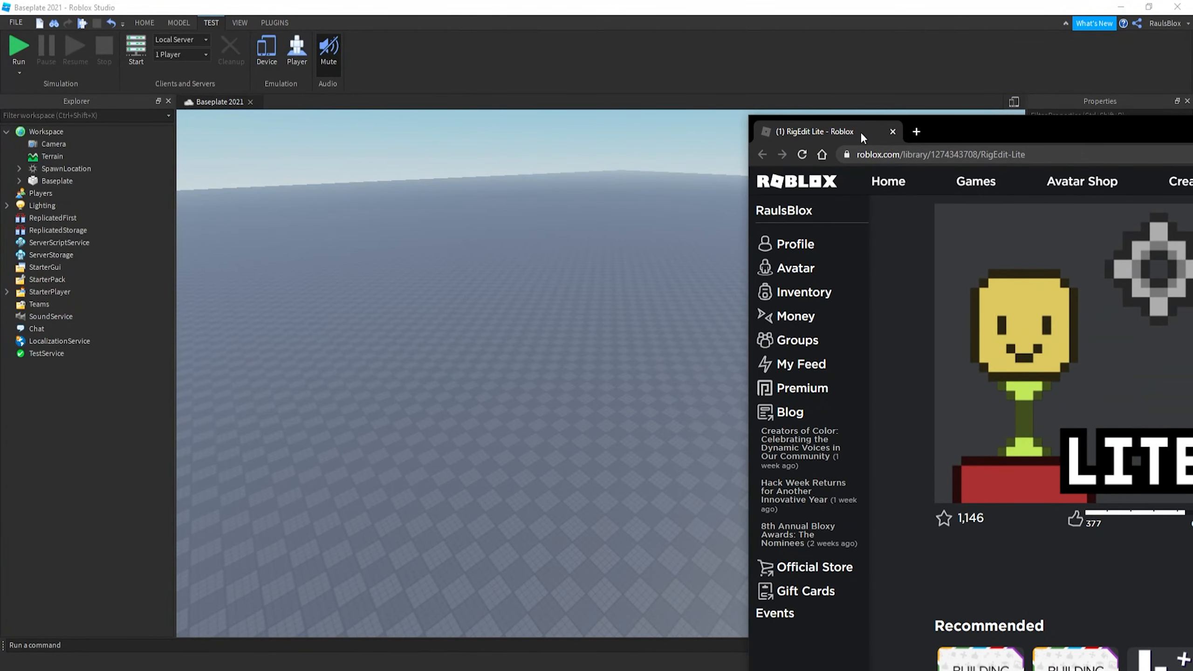
pyautogui.moveTo(860, 131); pyautogui.dragTo(1192, 134)
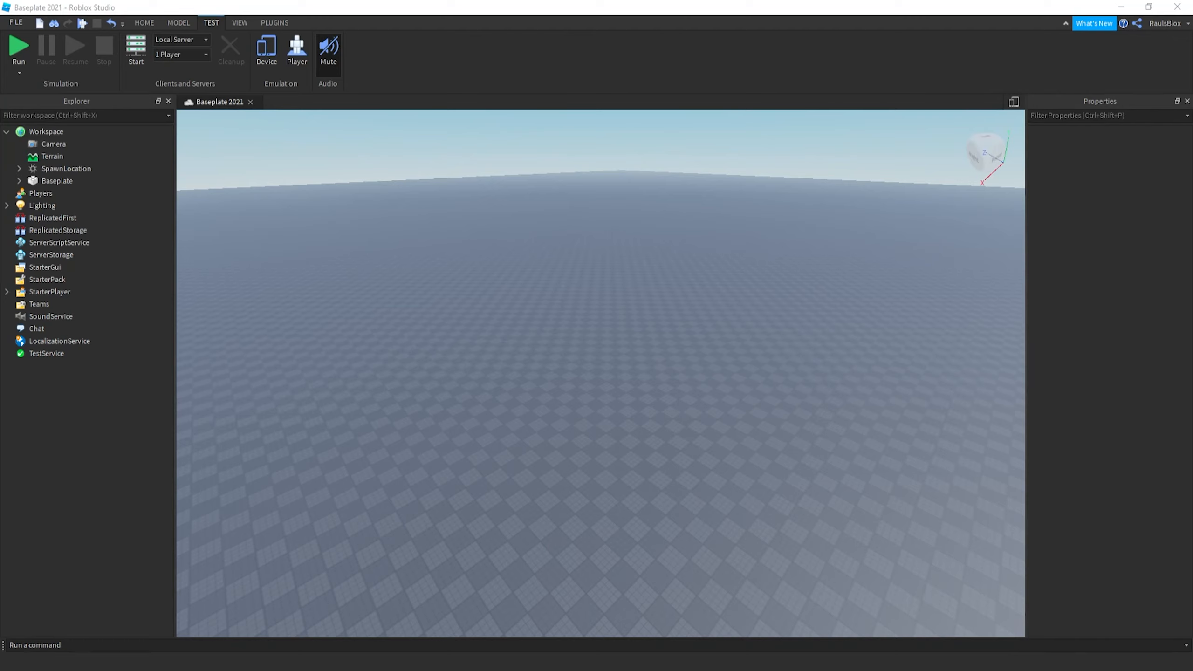
pyautogui.click(269, 23)
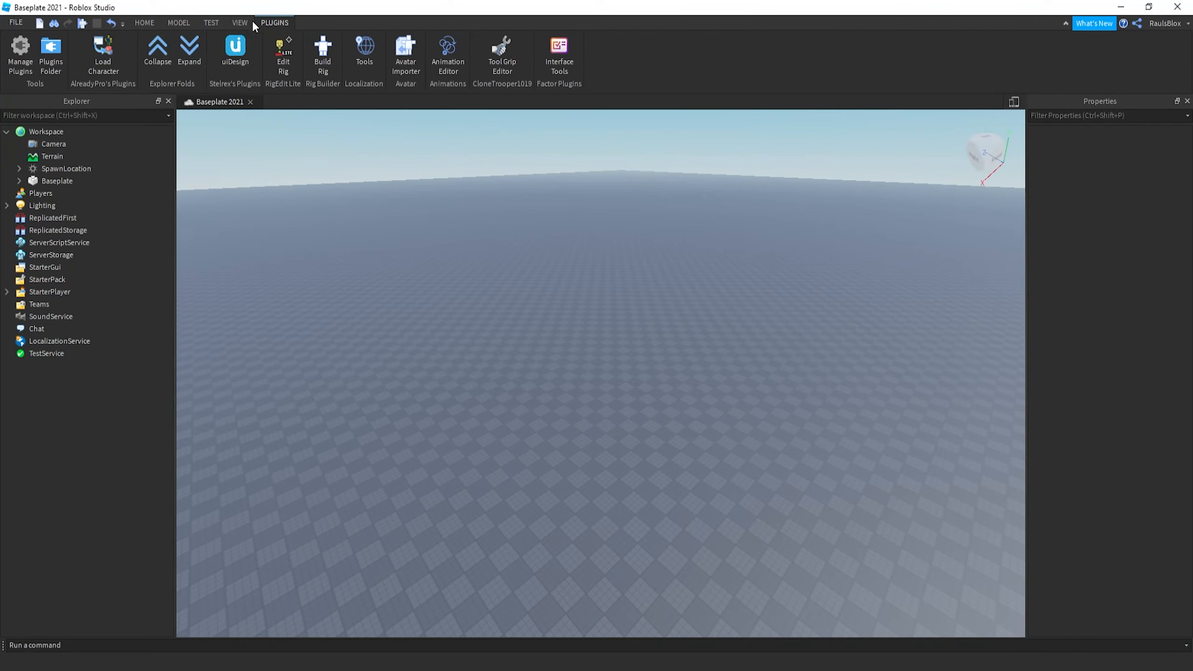
pyautogui.click(221, 24)
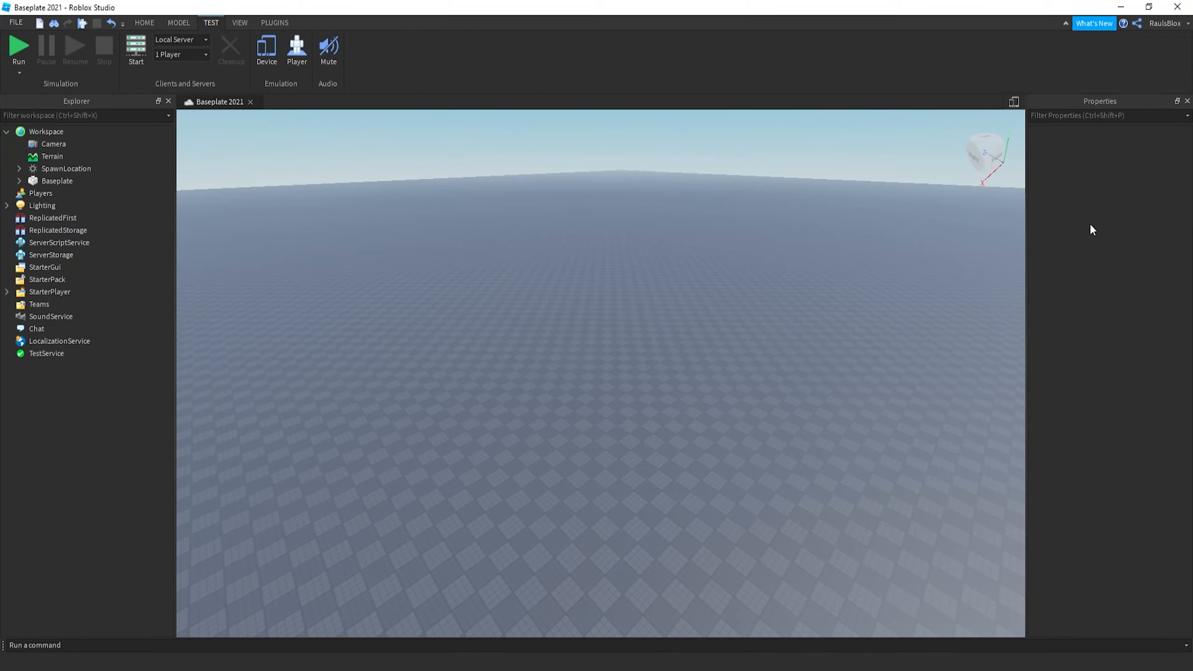
# Insert a new Neon block part on an empty area of the baseplate.
pyautogui.moveTo(741, 325)
pyautogui.mouseDown(button='right')
pyautogui.moveTo(720, 337)
pyautogui.moveTo(747, 323)
pyautogui.mouseUp(button='right')
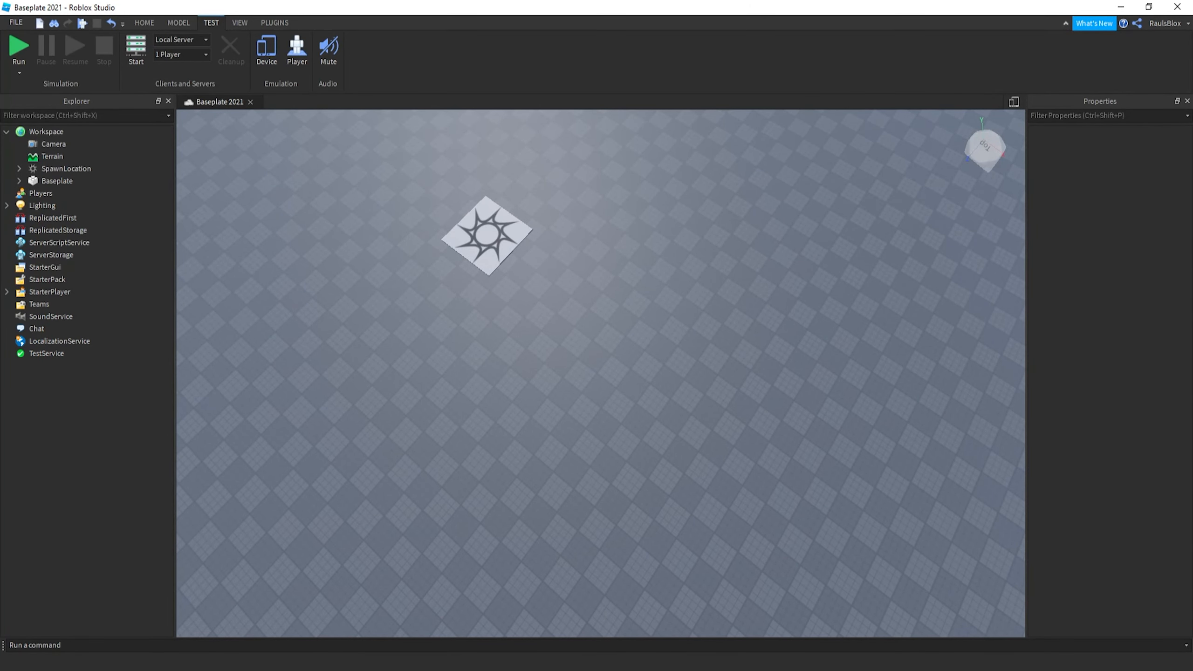
pyautogui.moveTo(910, 327); pyautogui.dragTo(885, 329, button='right')
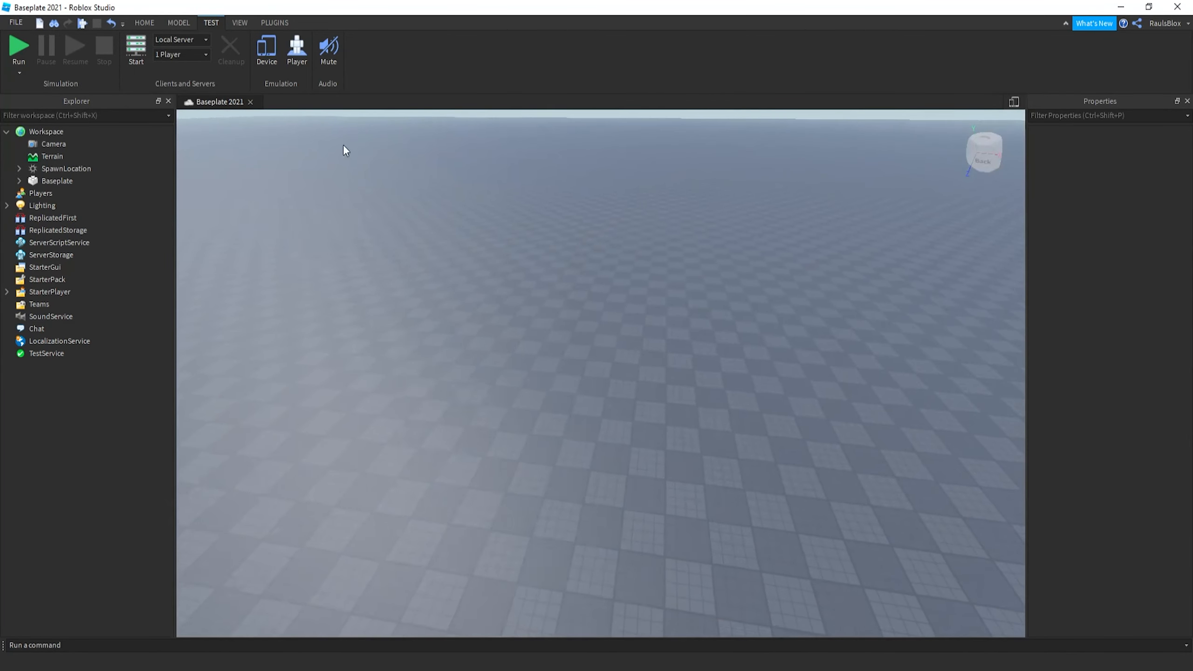
pyautogui.click(179, 22)
pyautogui.click(407, 70)
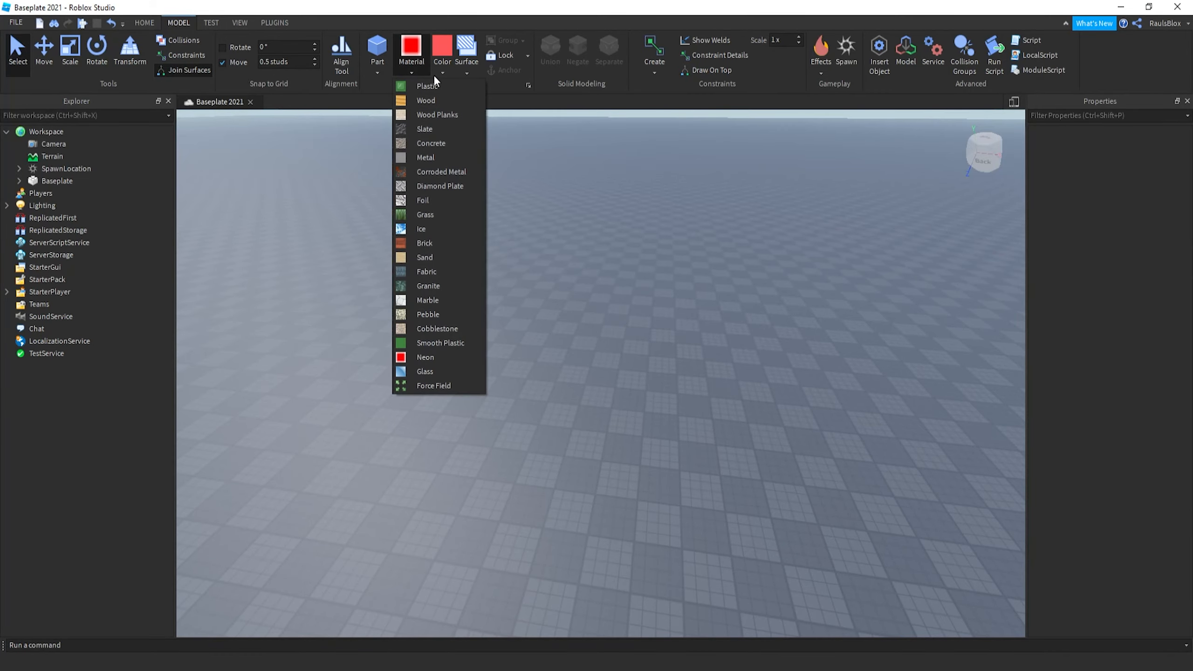
pyautogui.click(555, 197)
pyautogui.click(377, 50)
pyautogui.scroll(6, 620, 372)
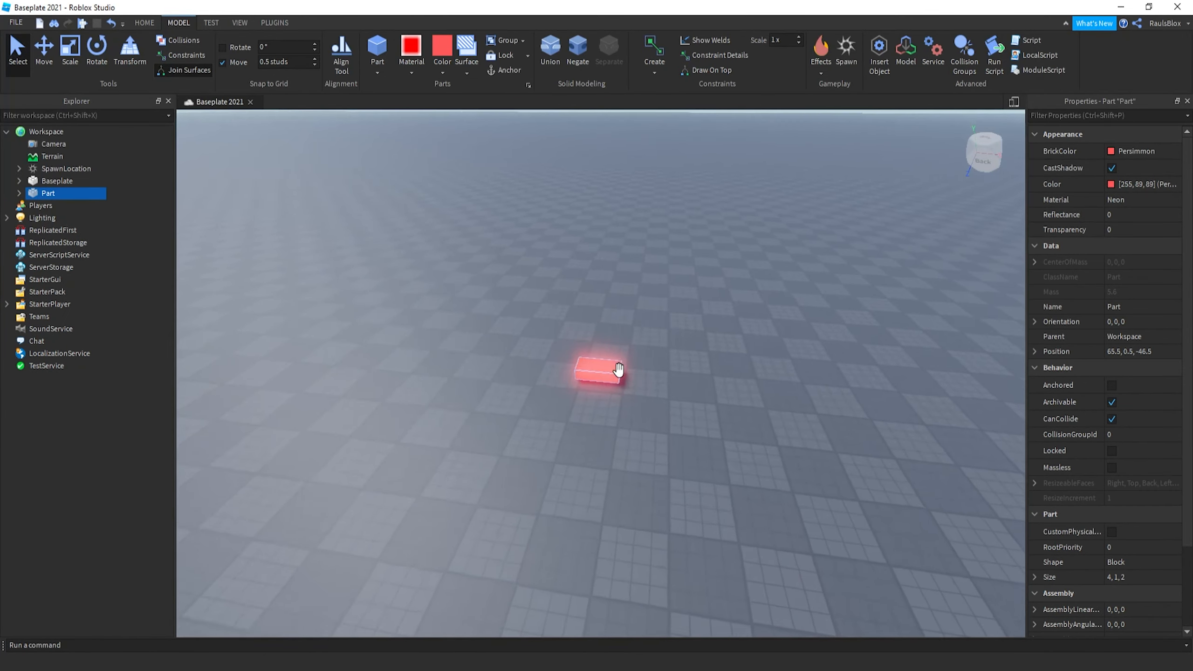
# Scale the neon part down to 1 × 1 × 0.5 studs.
pyautogui.hotkey('ctrl', '2')
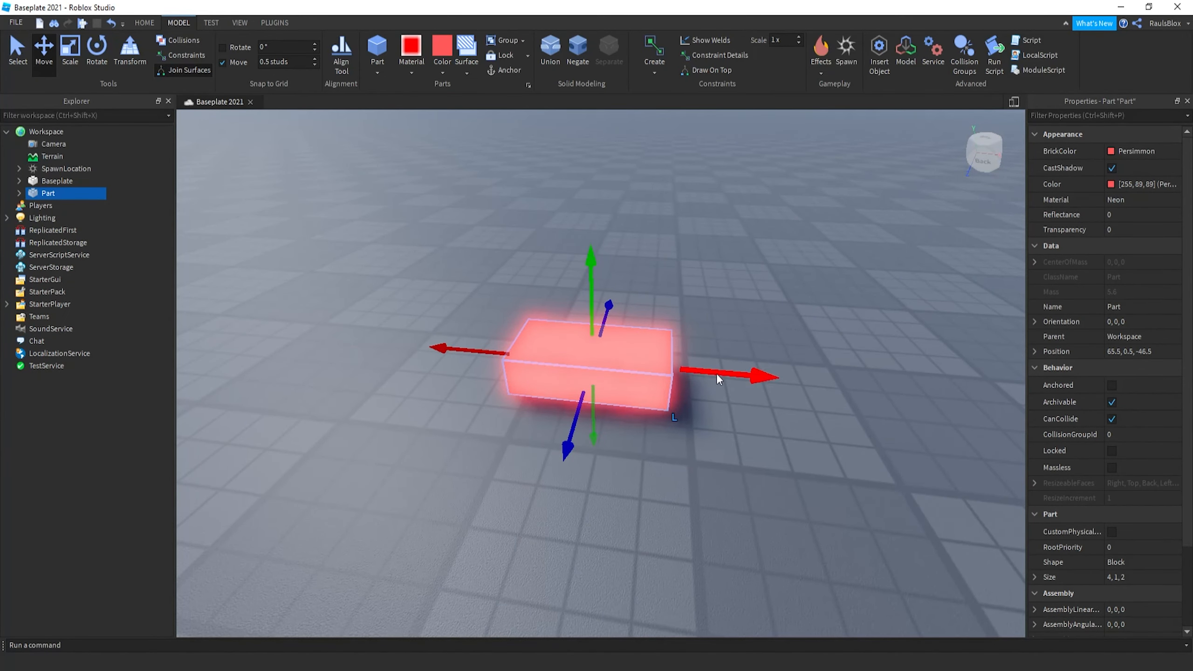
pyautogui.hotkey('ctrl', '3')
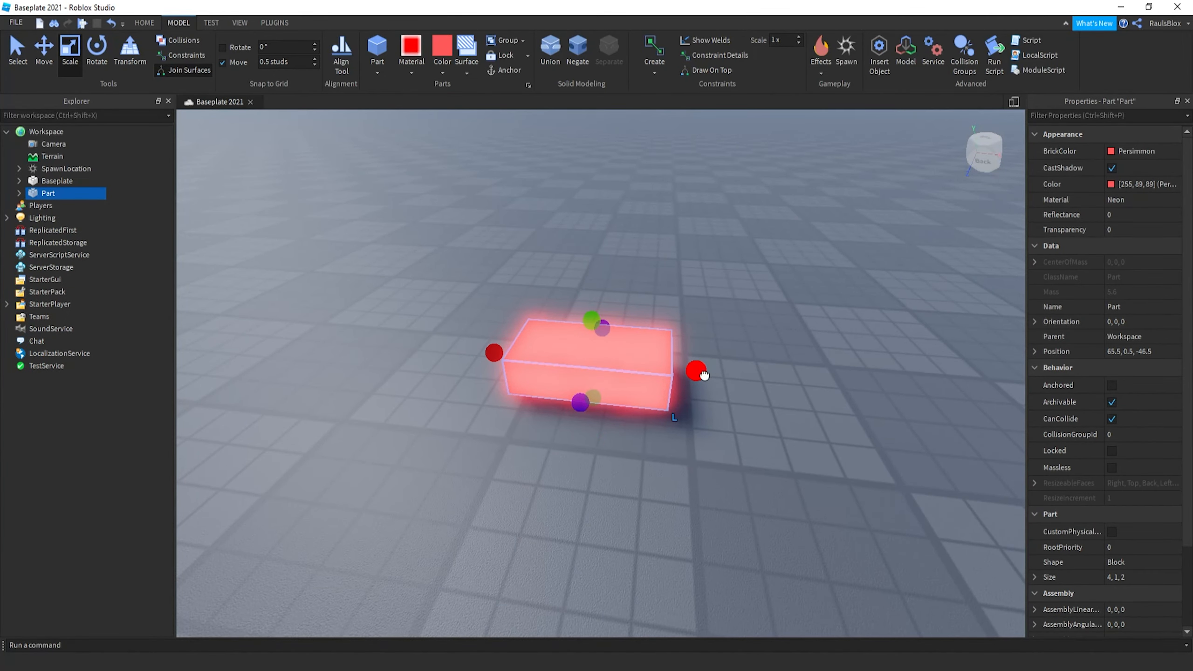
pyautogui.moveTo(699, 373); pyautogui.dragTo(647, 383)
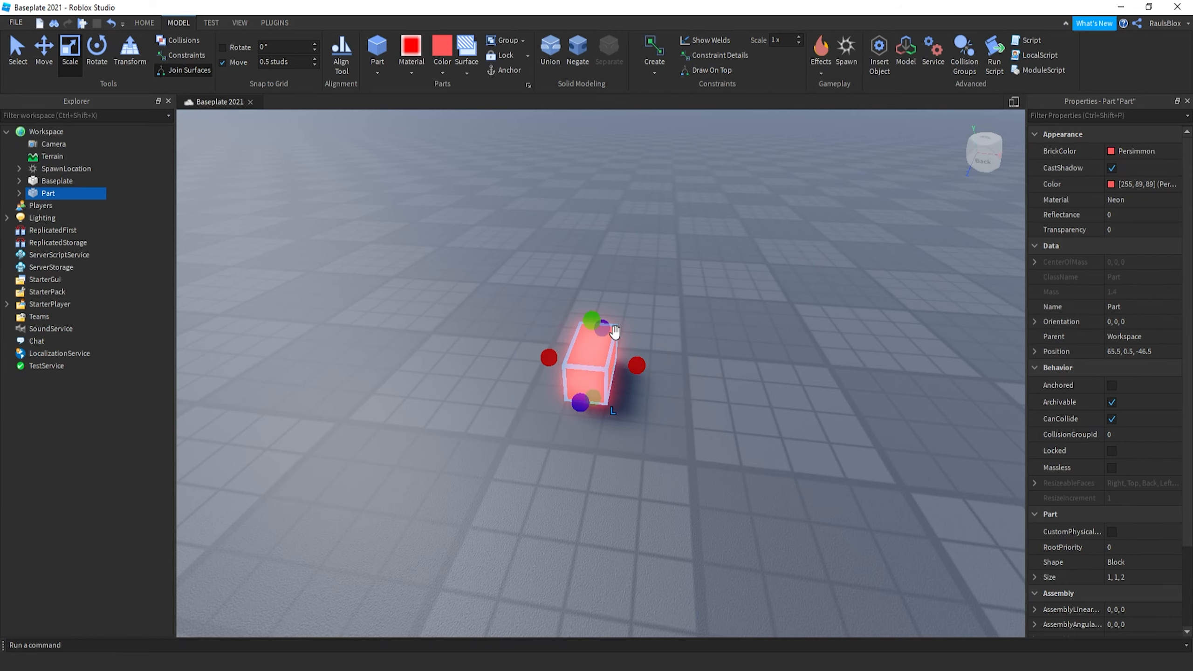
pyautogui.click(611, 342)
pyautogui.click(611, 349)
pyautogui.press('d')
pyautogui.moveTo(611, 349); pyautogui.dragTo(492, 319, button='right')
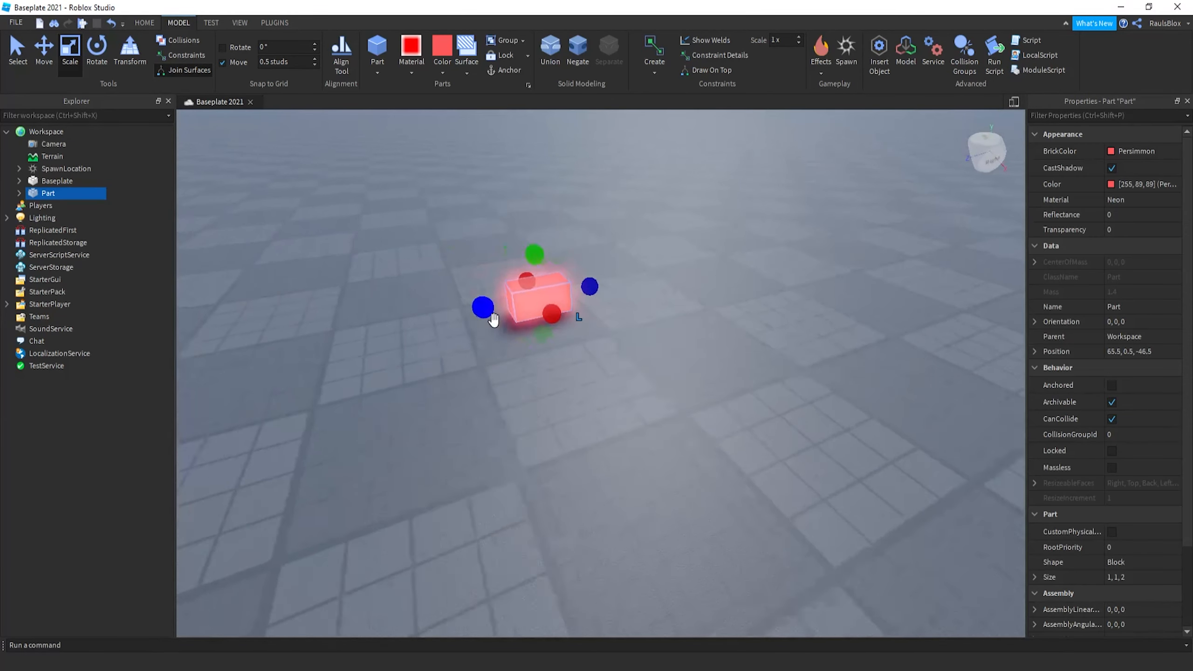
pyautogui.moveTo(609, 292); pyautogui.dragTo(545, 316)
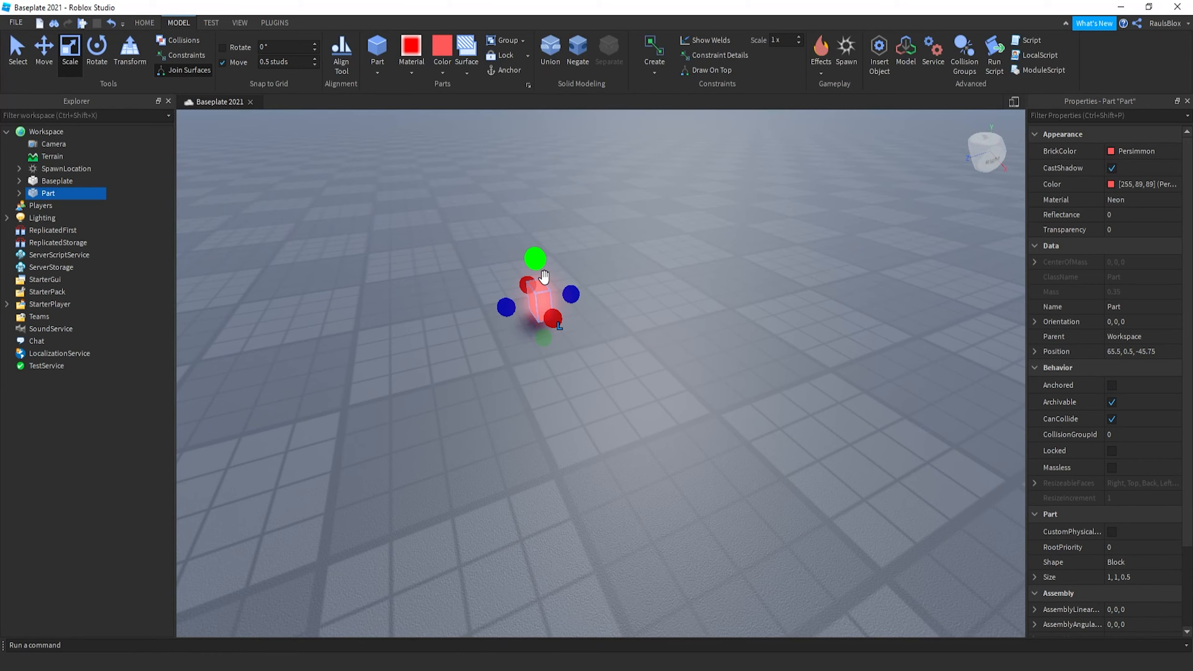
# Raise the small neon part straight up to a height of 10 studs.
pyautogui.hotkey('ctrl', '2')
pyautogui.moveTo(554, 274); pyautogui.dragTo(540, 261, button='right')
pyautogui.moveTo(645, 301); pyautogui.dragTo(651, 134)
pyautogui.click(411, 72)
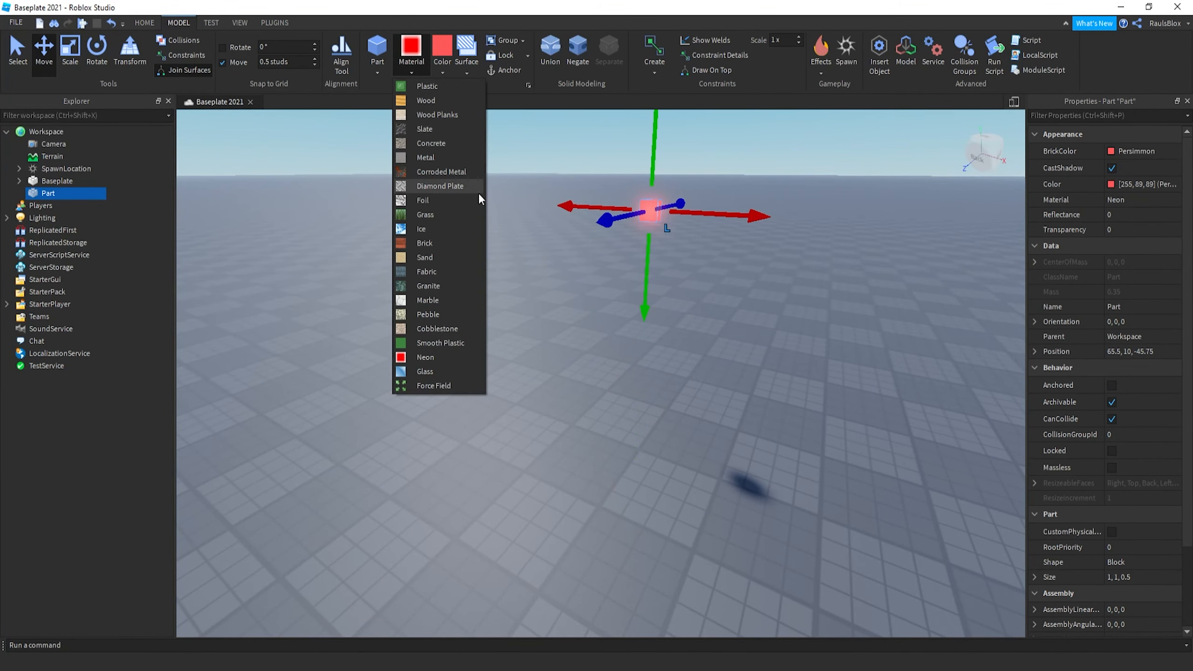
pyautogui.click(757, 427)
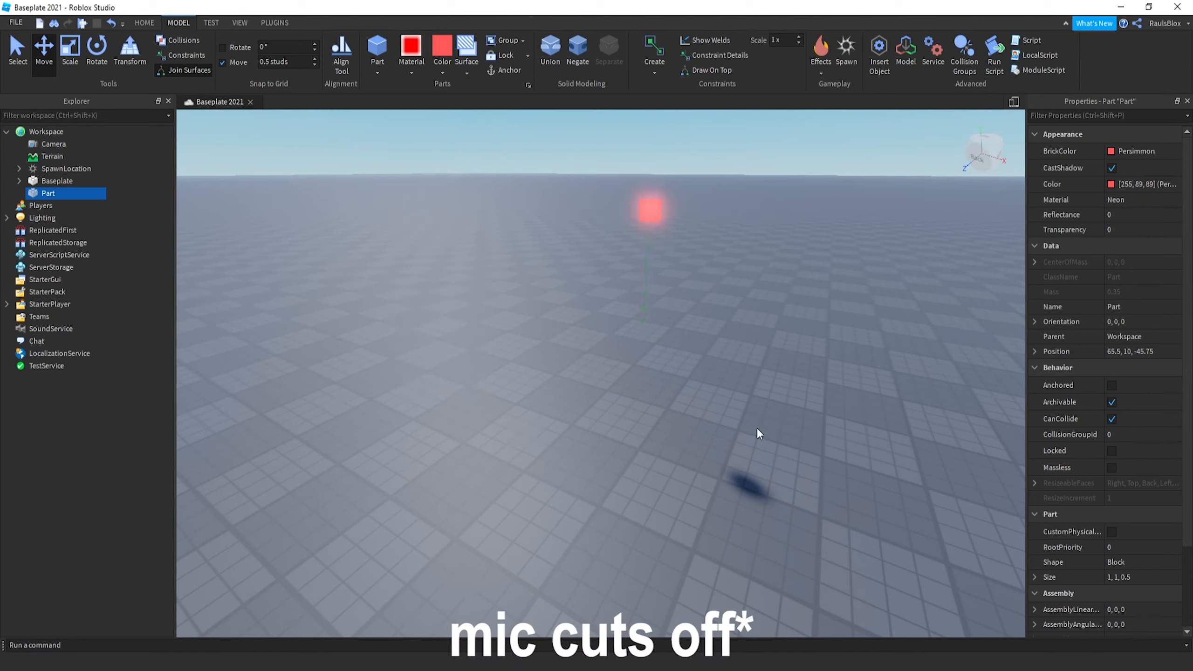
pyautogui.click(651, 210)
pyautogui.click(494, 316)
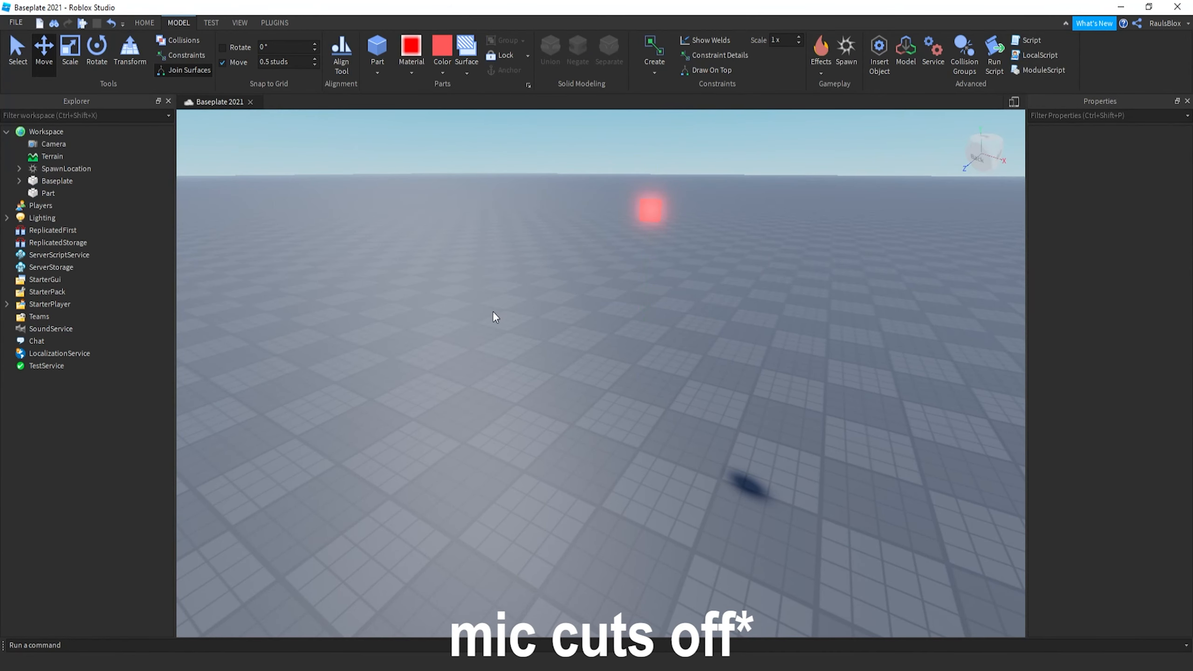
pyautogui.click(647, 206)
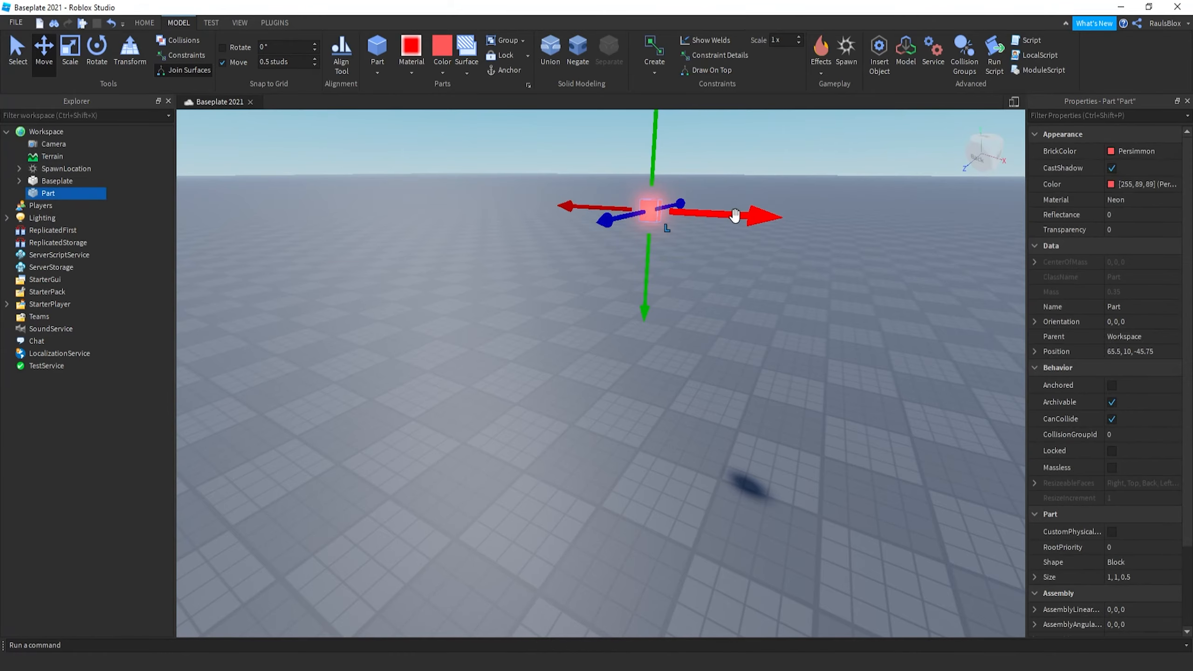
# Lift the neon part further above the baseplate and deselect it.
pyautogui.press('d')
pyautogui.moveTo(730, 208); pyautogui.dragTo(704, 195, button='right')
pyautogui.press('a')
pyautogui.moveTo(526, 338); pyautogui.dragTo(519, 280)
pyautogui.click(580, 336)
# Insert a second block part with Plastic material and the Institutional white color.
pyautogui.press('a')
pyautogui.press('w')
pyautogui.click(420, 72)
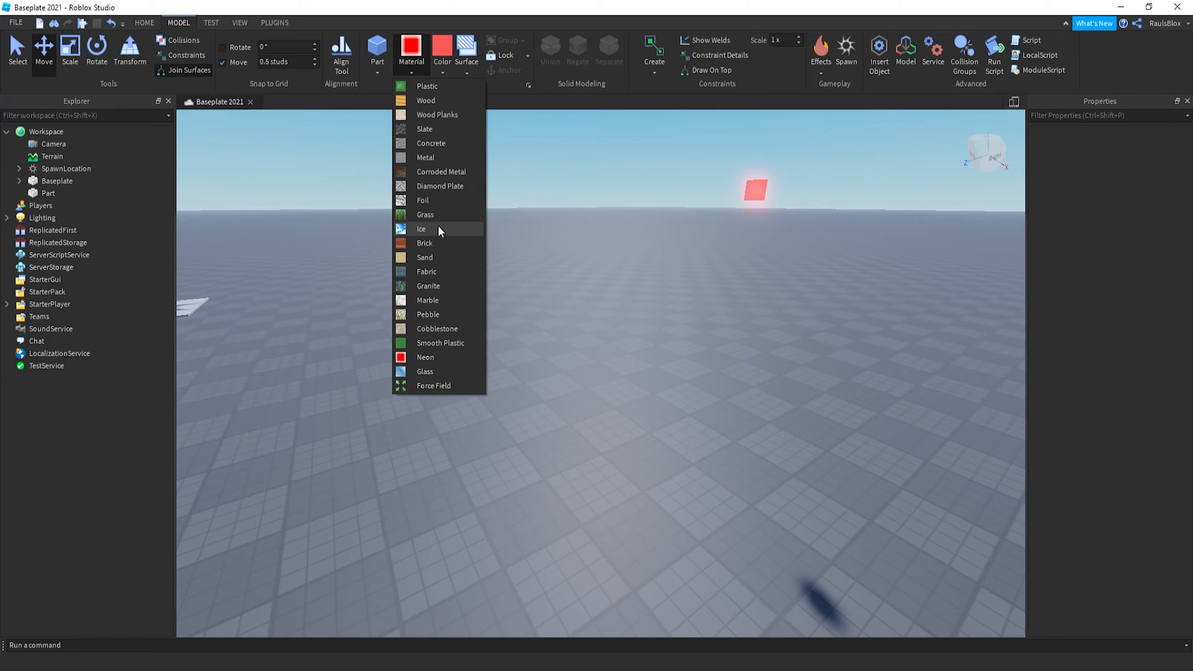
pyautogui.click(429, 87)
pyautogui.click(442, 68)
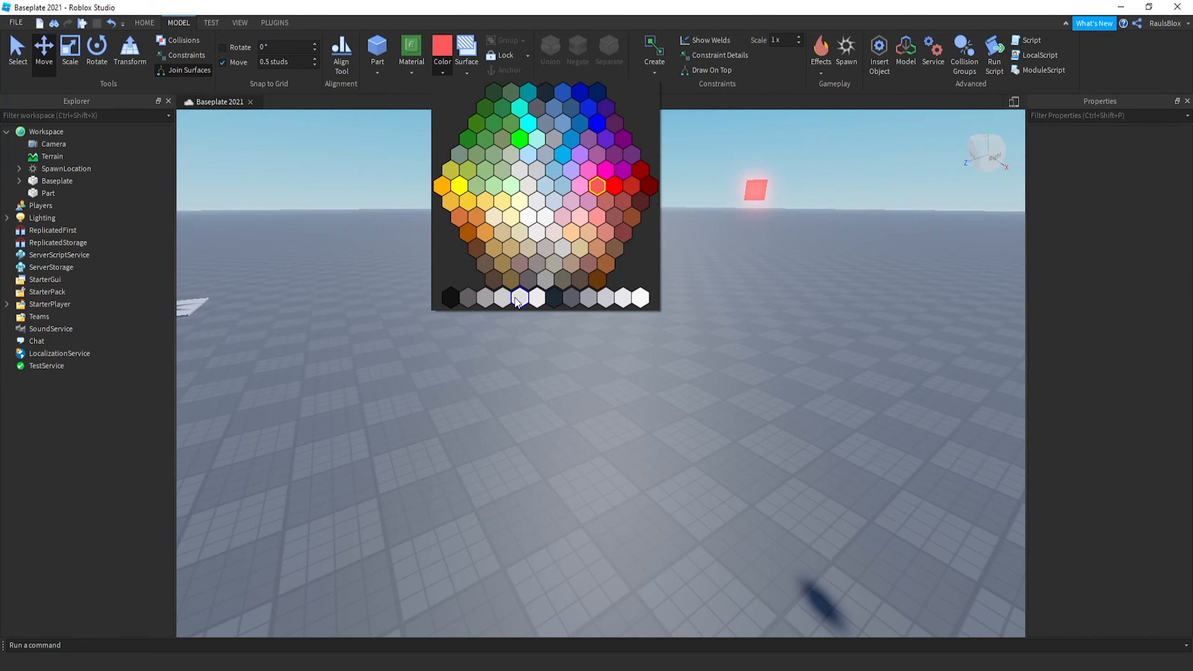
pyautogui.click(636, 296)
pyautogui.click(378, 47)
pyautogui.press('f')
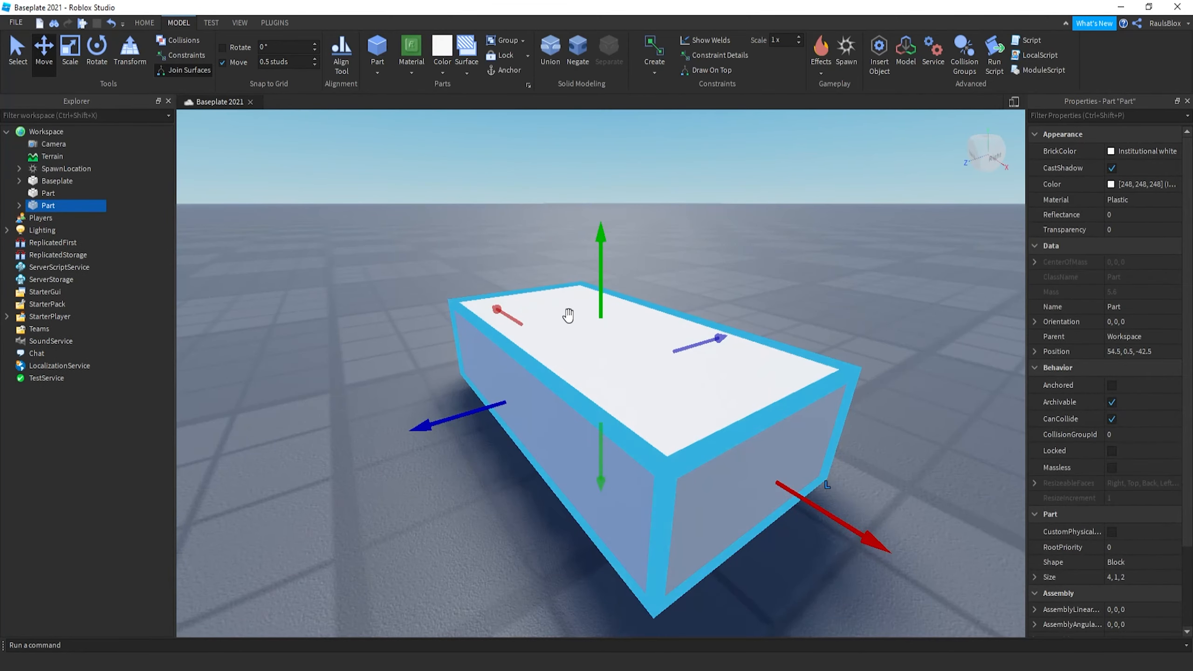
# Move the white part close to the neon part's spot and scale it to 4 × 7 × 3 studs.
pyautogui.scroll(-5, 567, 314)
pyautogui.moveTo(567, 314); pyautogui.dragTo(605, 285, button='right')
pyautogui.moveTo(531, 300); pyautogui.dragTo(578, 513)
pyautogui.hotkey('ctrl', '3')
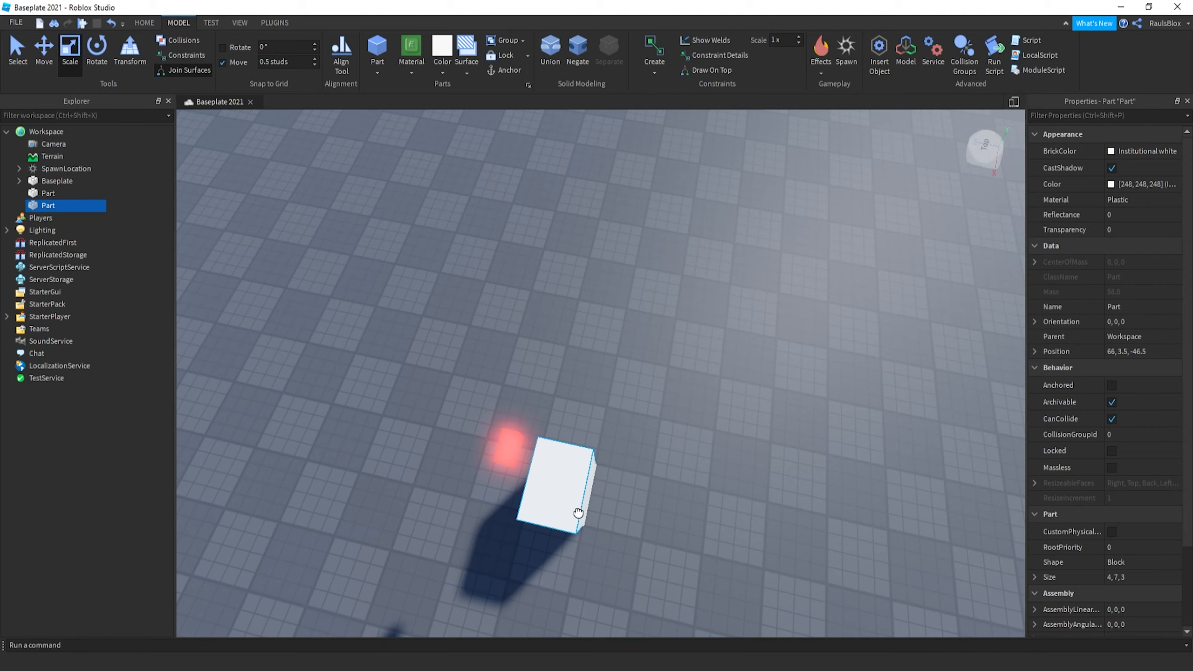
# Resize the white part to 4 × 3.5 × 4 studs and anchor it.
pyautogui.moveTo(576, 508); pyautogui.dragTo(573, 510, button='right')
pyautogui.moveTo(733, 290); pyautogui.dragTo(736, 306)
pyautogui.moveTo(771, 223); pyautogui.dragTo(742, 305)
pyautogui.moveTo(752, 298); pyautogui.dragTo(749, 298, button='right')
pyautogui.moveTo(713, 267); pyautogui.dragTo(686, 276)
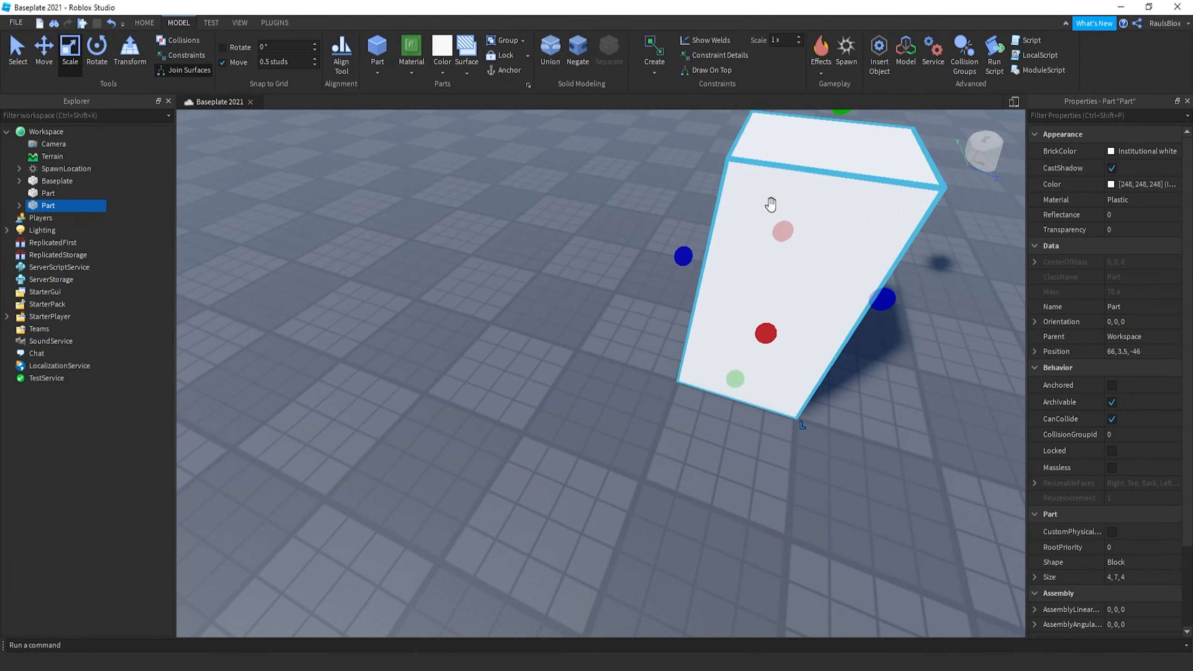
pyautogui.moveTo(816, 152); pyautogui.dragTo(816, 152, button='right')
pyautogui.moveTo(775, 178); pyautogui.dragTo(778, 314)
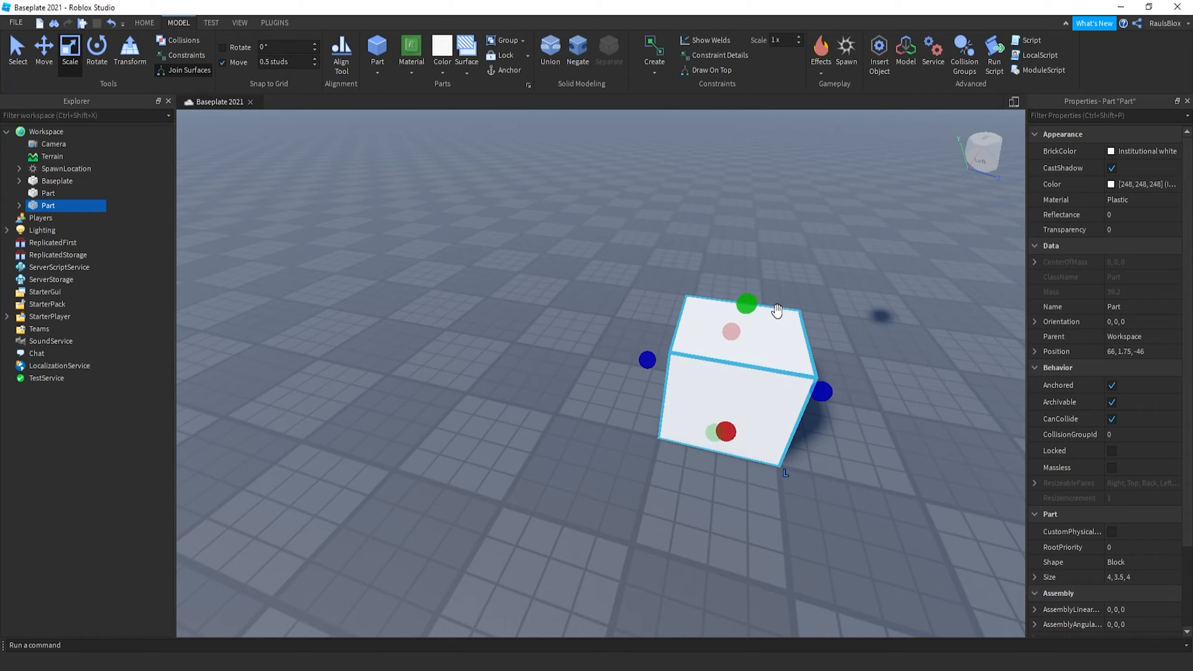
# Move the white block up directly behind the neon part, to position 65.5, 14.25, -48.
pyautogui.moveTo(778, 314); pyautogui.dragTo(777, 314, button='right')
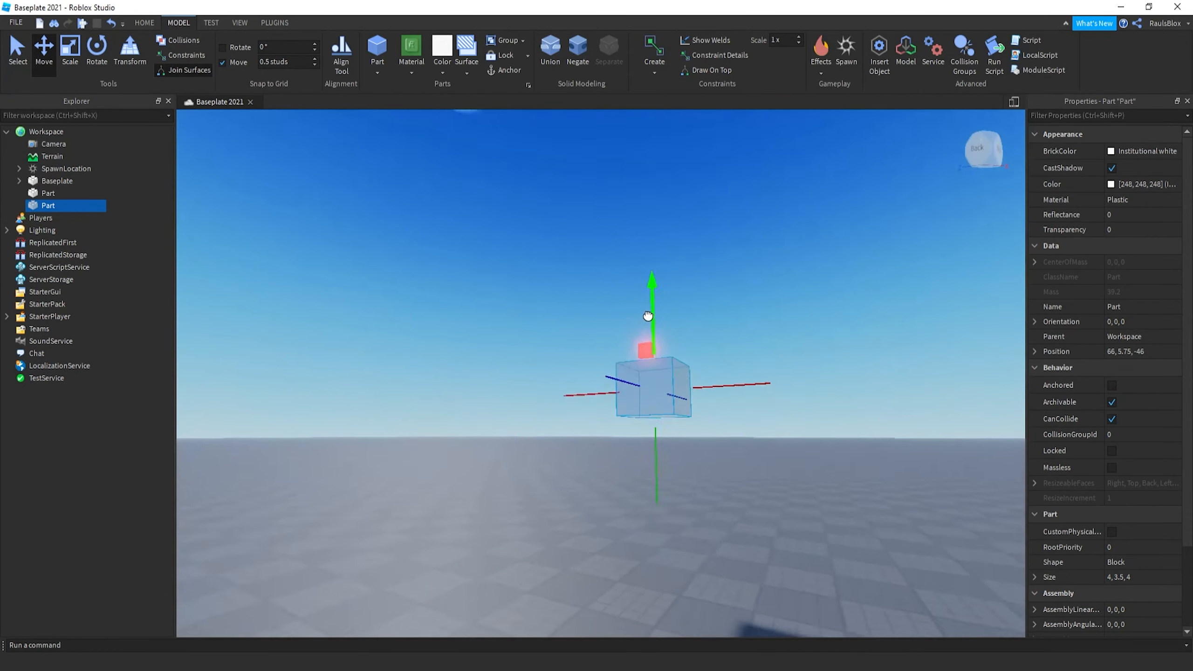
pyautogui.moveTo(655, 405); pyautogui.dragTo(655, 405, button='right')
pyautogui.moveTo(653, 397); pyautogui.dragTo(655, 398)
pyautogui.press('f')
pyautogui.moveTo(656, 398); pyautogui.dragTo(657, 398, button='right')
pyautogui.moveTo(583, 299); pyautogui.dragTo(698, 302)
pyautogui.moveTo(696, 332); pyautogui.dragTo(697, 332, button='right')
pyautogui.moveTo(710, 281); pyautogui.dragTo(690, 284)
pyautogui.scroll(-3, 710, 300)
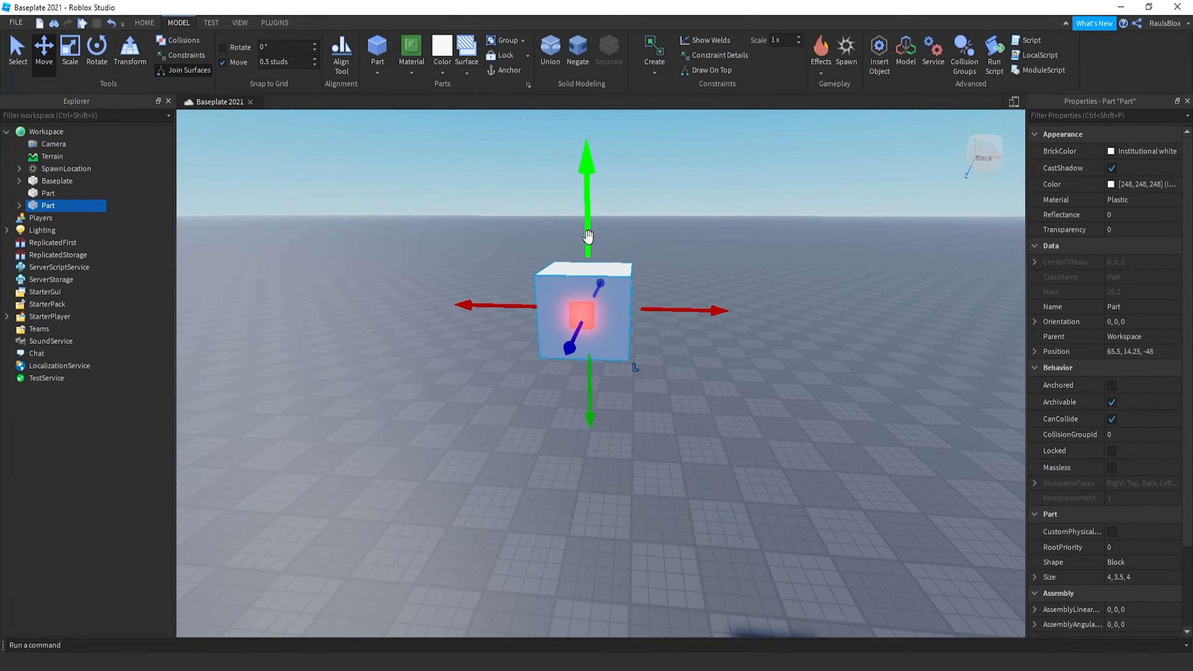
# Scale the white block taller at its upper face to make a 4 × 4 × 4 stud cube.
pyautogui.hotkey('ctrl', '1')
pyautogui.hotkey('ctrl', '3')
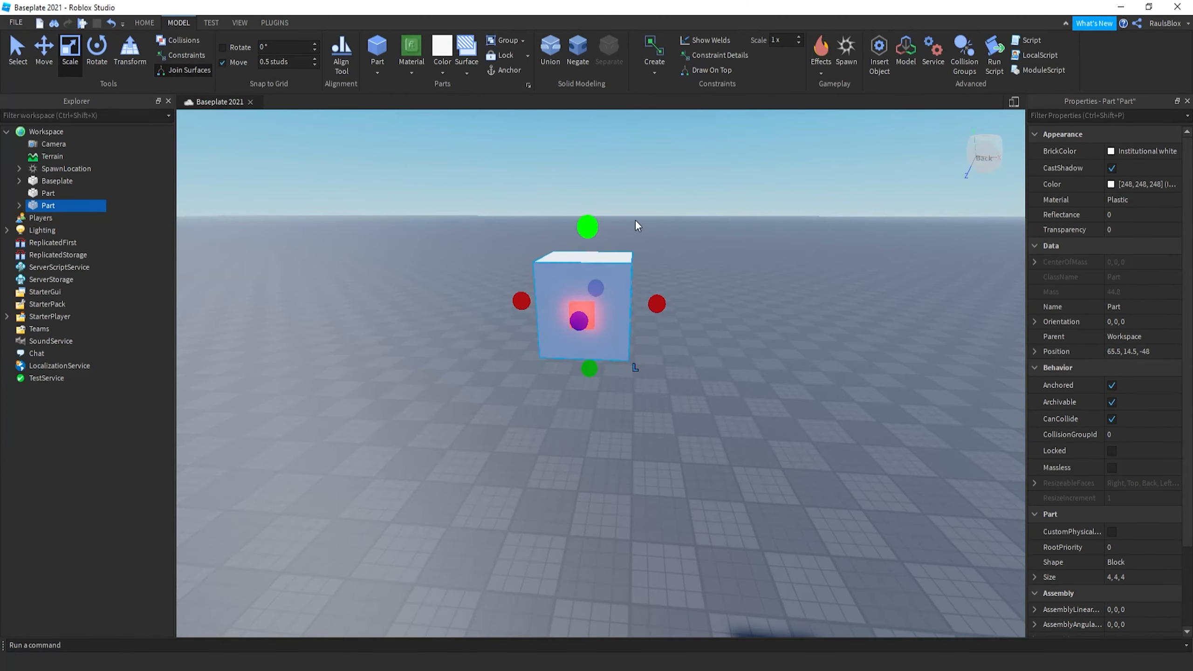
pyautogui.click(639, 218)
pyautogui.scroll(-3, 643, 218)
pyautogui.scroll(3, 630, 235)
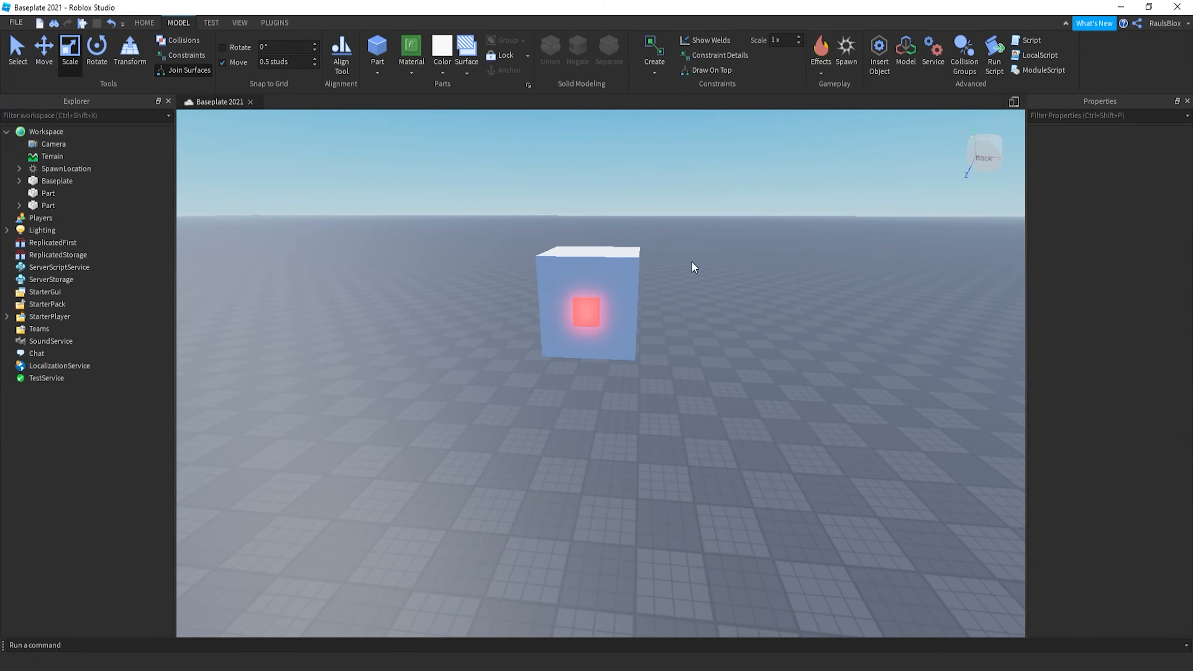
# Duplicate the white cube, move the copy straight down and scale it to 6 × 6.5 × 4 studs.
pyautogui.click(634, 357)
pyautogui.hotkey('ctrl', '2')
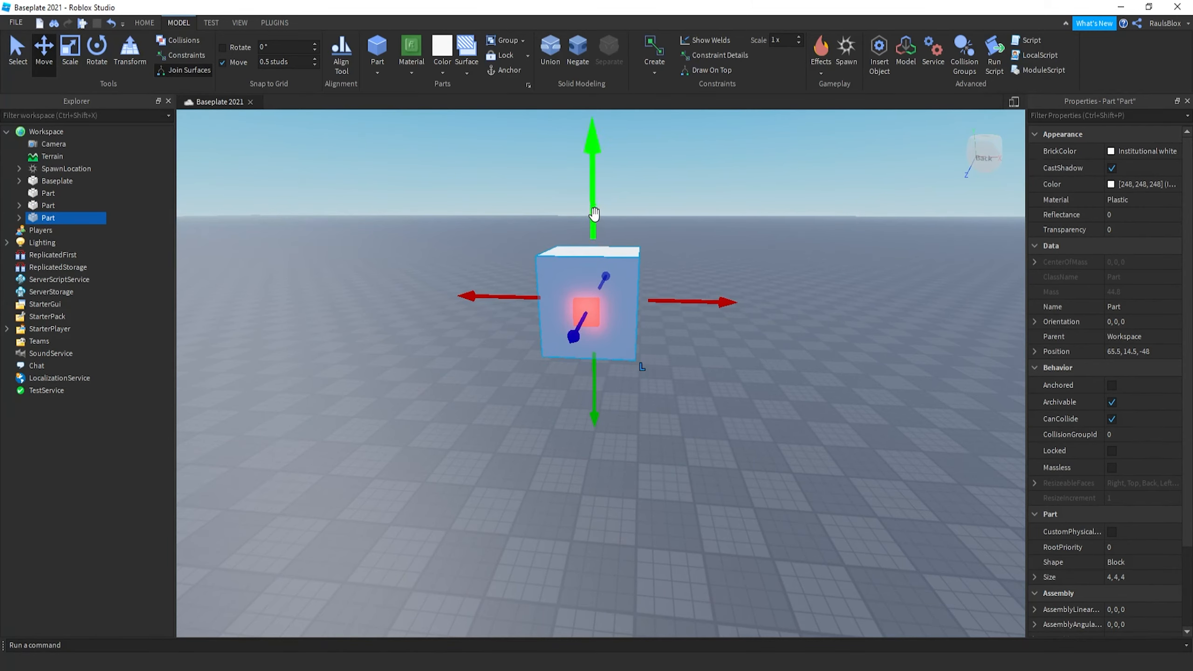
pyautogui.hotkey('ctrl', 'd')
pyautogui.moveTo(595, 214); pyautogui.dragTo(593, 326)
pyautogui.hotkey('ctrl', '3')
pyautogui.keyDown('ctrl'); pyautogui.moveTo(665, 397); pyautogui.dragTo(688, 398); pyautogui.keyUp('ctrl')
pyautogui.moveTo(595, 453); pyautogui.dragTo(600, 509)
# Align the enlarged copy beneath the white cube at position 65.5, 8.75, -48.
pyautogui.moveTo(605, 508); pyautogui.dragTo(630, 503, button='right')
pyautogui.hotkey('ctrl', '2')
pyautogui.moveTo(756, 548)
pyautogui.mouseDown()
pyautogui.moveTo(886, 579)
pyautogui.moveTo(754, 559)
pyautogui.mouseUp()
pyautogui.click(640, 508)
pyautogui.press('Delete')
pyautogui.click(793, 538)
pyautogui.moveTo(754, 559); pyautogui.dragTo(770, 591, button='right')
pyautogui.moveTo(878, 577); pyautogui.dragTo(860, 573)
# Scale the lower block symmetrically down to 5 × 6.5 × 3 studs.
pyautogui.moveTo(860, 573); pyautogui.dragTo(710, 538, button='right')
pyautogui.hotkey('ctrl', '3')
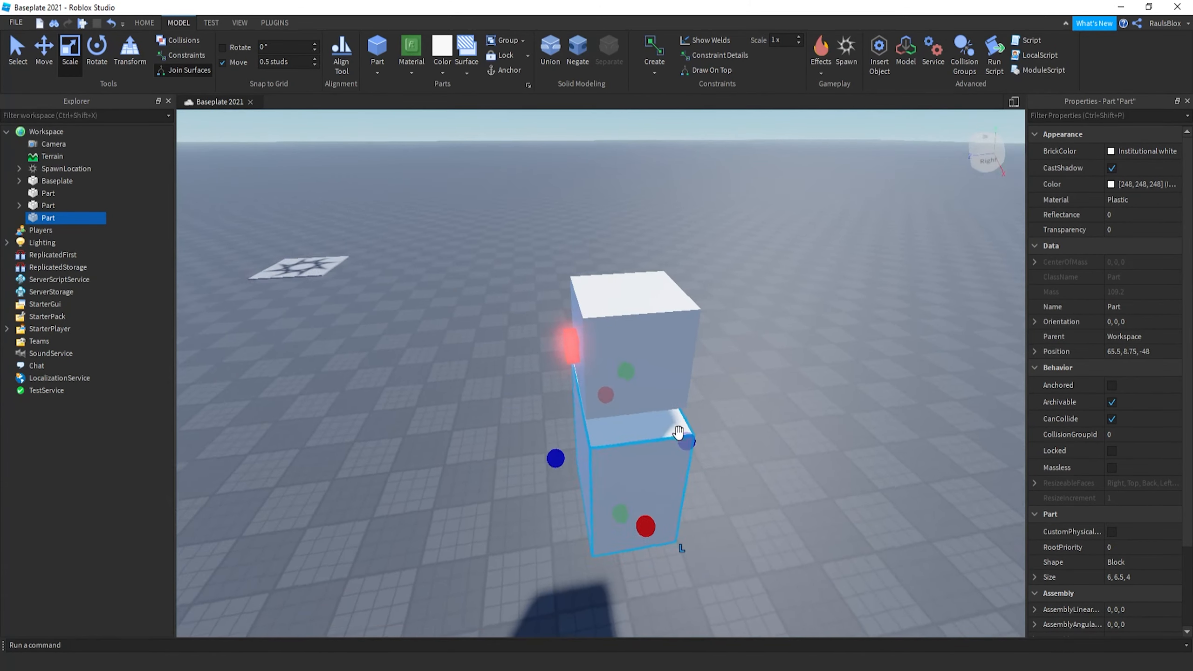
pyautogui.moveTo(678, 432); pyautogui.dragTo(611, 444, button='right')
pyautogui.keyDown('ctrl'); pyautogui.moveTo(610, 444); pyautogui.dragTo(594, 448); pyautogui.keyUp('ctrl')
pyautogui.moveTo(593, 448); pyautogui.dragTo(658, 413, button='right')
pyautogui.keyDown('ctrl'); pyautogui.moveTo(589, 416); pyautogui.dragTo(578, 418); pyautogui.keyUp('ctrl')
pyautogui.moveTo(578, 418); pyautogui.dragTo(618, 416, button='right')
# Duplicate the lower block and move the copy sideways beside it, to position 60.5, 8.75, -48.
pyautogui.hotkey('ctrl', 'd')
pyautogui.hotkey('ctrl', '2')
pyautogui.moveTo(618, 416); pyautogui.dragTo(514, 441)
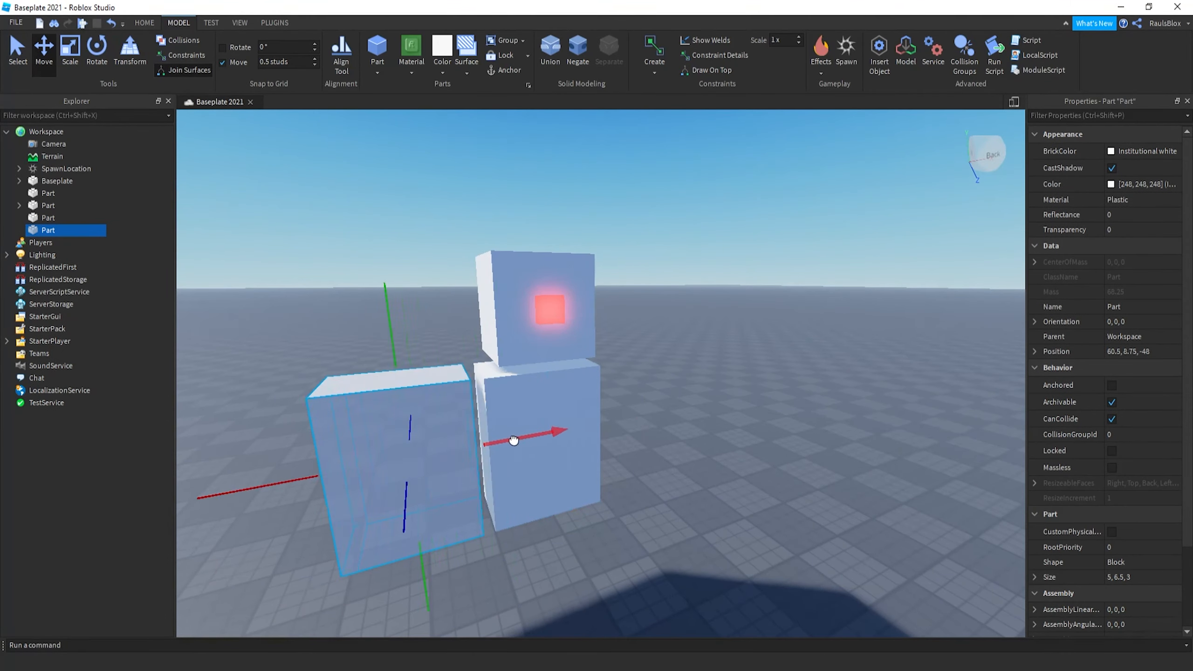
# Scale the copied block into a slim arm of 1 × 5.5 × 1 studs and place it beside the torso at position 62, 9.25, -48.
pyautogui.hotkey('ctrl', '3')
pyautogui.moveTo(300, 480); pyautogui.dragTo(437, 458)
pyautogui.hotkey('ctrl', '2')
pyautogui.moveTo(511, 444); pyautogui.dragTo(498, 447)
pyautogui.click(603, 560)
pyautogui.scroll(-2, 602, 560)
pyautogui.moveTo(620, 567); pyautogui.dragTo(596, 557, button='right')
pyautogui.click(418, 498)
pyautogui.hotkey('ctrl', '3')
pyautogui.moveTo(553, 522); pyautogui.dragTo(585, 351, button='right')
# Add a 1 × 1 × 1 stud shoulder between arm and torso and duplicate the arm and shoulder onto the torso's opposite side.
pyautogui.hotkey('ctrl', 'd')
pyautogui.click(520, 335)
pyautogui.click(520, 334)
pyautogui.hotkey('ctrl', 'd')
pyautogui.hotkey('ctrl', '2')
pyautogui.scroll(3, 585, 350)
pyautogui.scroll(-5, 574, 418)
pyautogui.click(574, 417)
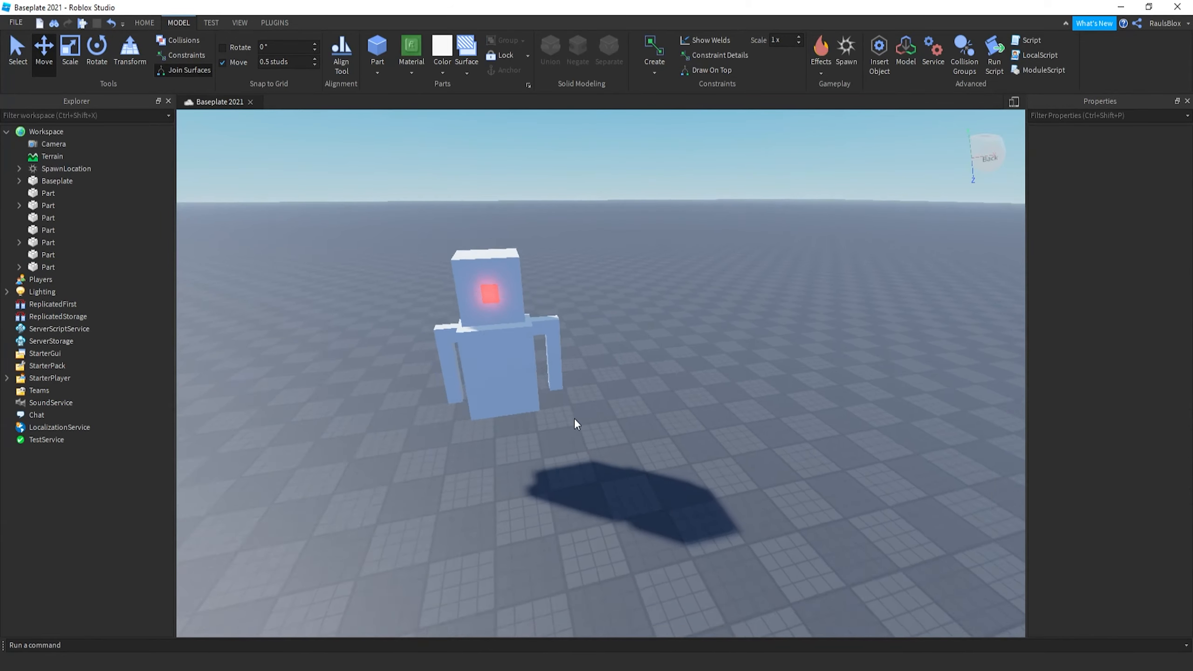
# Move the opposite shoulder to position 68, 11.5, -48 and its arm to 69, 9.25, -48, closer to the torso.
pyautogui.scroll(4, 574, 418)
pyautogui.scroll(3, 617, 304)
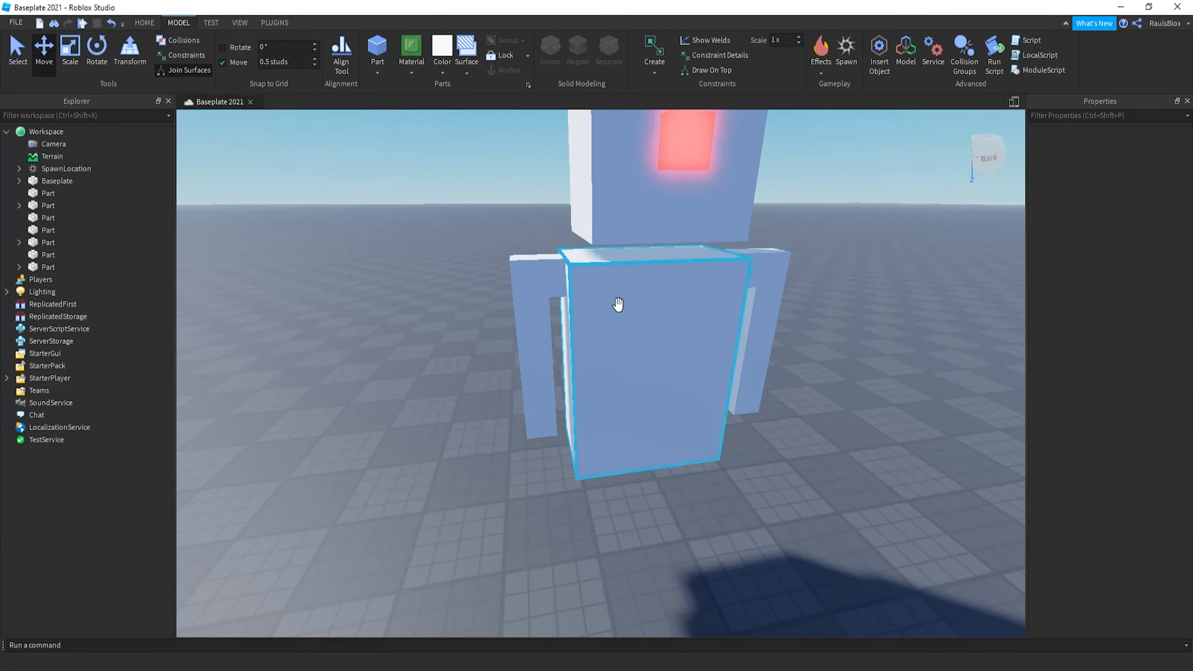
pyautogui.moveTo(618, 304); pyautogui.dragTo(620, 269, button='right')
pyautogui.click(665, 266)
pyautogui.moveTo(717, 266); pyautogui.dragTo(695, 266)
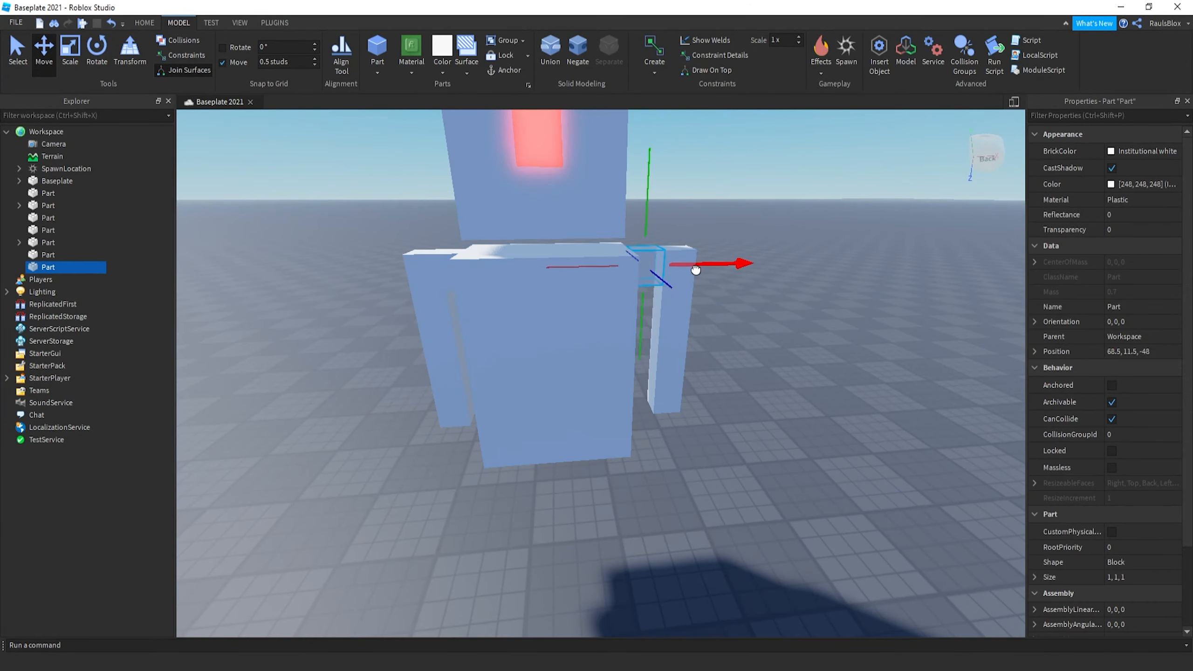
pyautogui.click(664, 336)
pyautogui.moveTo(728, 338); pyautogui.dragTo(708, 338)
pyautogui.click(757, 319)
pyautogui.scroll(-3, 756, 319)
pyautogui.moveTo(709, 338); pyautogui.dragTo(746, 319, button='right')
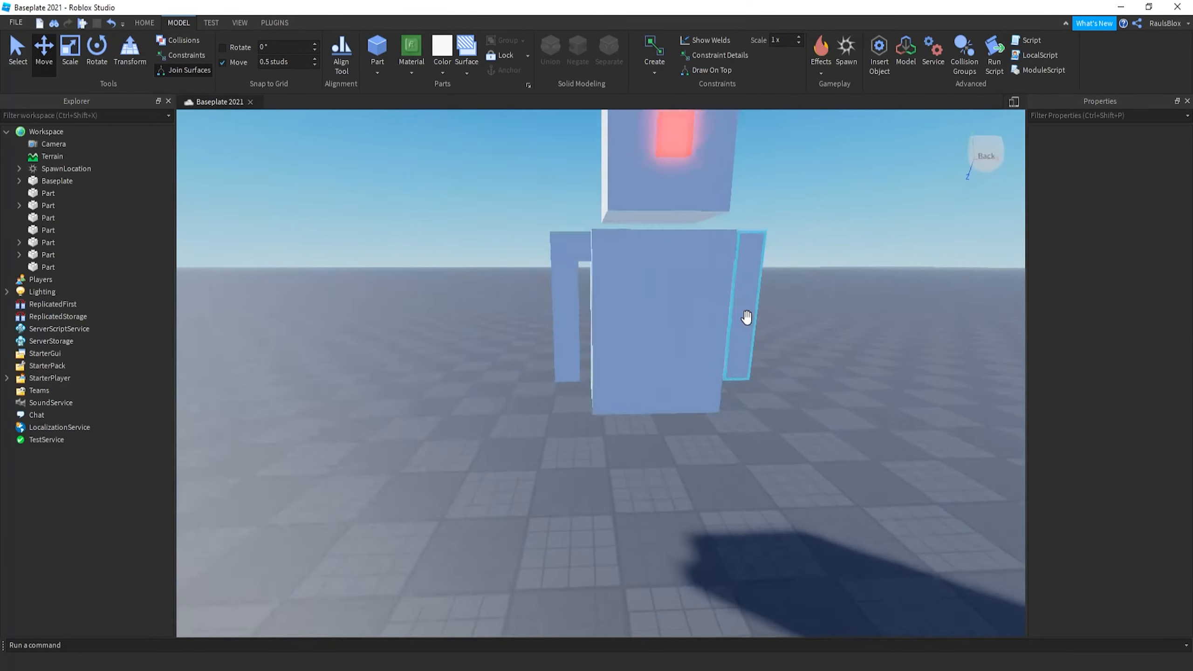
# Duplicate the torso, move the copy below it to position 64, 1.75, -48 and scale it symmetrically to 1.5 × 6.5 × 1 studs.
pyautogui.scroll(-1, 746, 319)
pyautogui.click(680, 305)
pyautogui.hotkey('ctrl', 'd')
pyautogui.moveTo(660, 248); pyautogui.dragTo(670, 399)
pyautogui.scroll(2, 672, 400)
pyautogui.hotkey('ctrl', '3')
pyautogui.keyDown('ctrl'); pyautogui.moveTo(703, 511); pyautogui.dragTo(645, 524); pyautogui.keyUp('ctrl')
pyautogui.hotkey('ctrl', '2')
pyautogui.moveTo(645, 524); pyautogui.dragTo(670, 511, button='right')
pyautogui.hotkey('ctrl', '3')
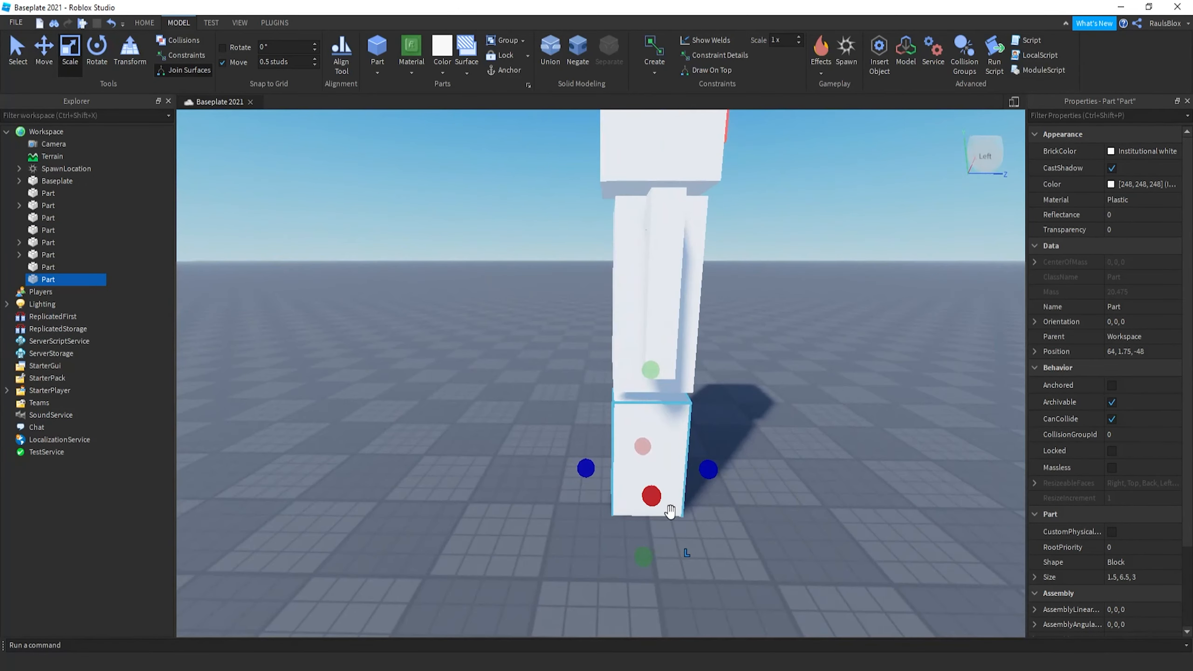
pyautogui.keyDown('ctrl'); pyautogui.moveTo(708, 469); pyautogui.dragTo(684, 480); pyautogui.keyUp('ctrl')
pyautogui.moveTo(684, 480); pyautogui.dragTo(535, 434, button='right')
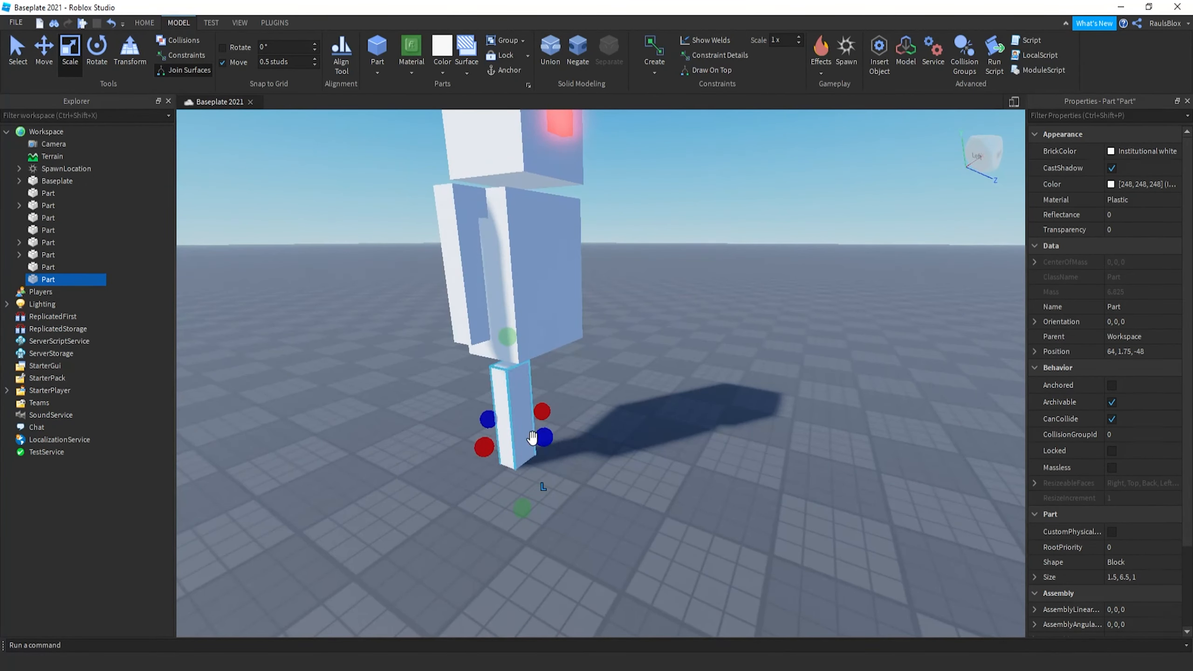
# Resize the block beneath the torso into a leg of 1 × 5 × 1 studs at position 64.25, 2.5, -48.
pyautogui.keyDown('ctrl'); pyautogui.moveTo(546, 434); pyautogui.dragTo(561, 439); pyautogui.keyUp('ctrl')
pyautogui.moveTo(561, 440); pyautogui.dragTo(576, 417, button='right')
pyautogui.moveTo(559, 416); pyautogui.dragTo(547, 417)
pyautogui.moveTo(576, 418); pyautogui.dragTo(615, 427, button='right')
pyautogui.moveTo(550, 441); pyautogui.dragTo(635, 435)
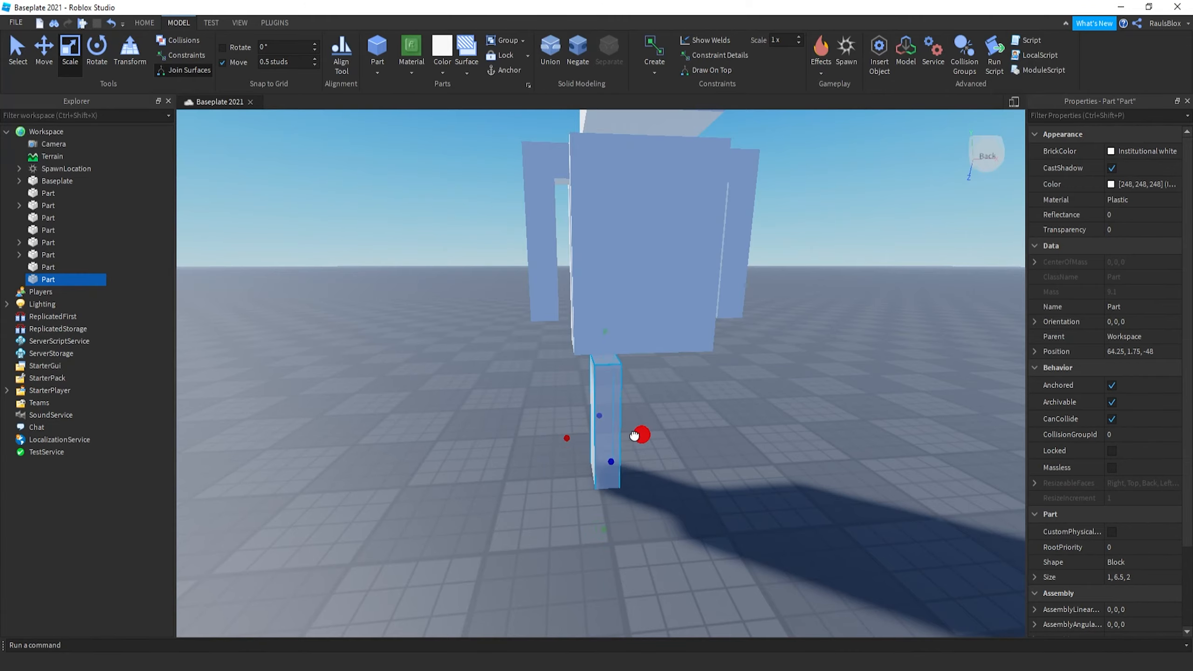
pyautogui.moveTo(635, 436); pyautogui.dragTo(793, 484, button='right')
pyautogui.moveTo(803, 510); pyautogui.dragTo(803, 469)
pyautogui.moveTo(804, 469); pyautogui.dragTo(599, 415, button='right')
pyautogui.keyDown('ctrl'); pyautogui.moveTo(598, 414); pyautogui.dragTo(584, 414); pyautogui.keyUp('ctrl')
pyautogui.moveTo(584, 415); pyautogui.dragTo(593, 431, button='right')
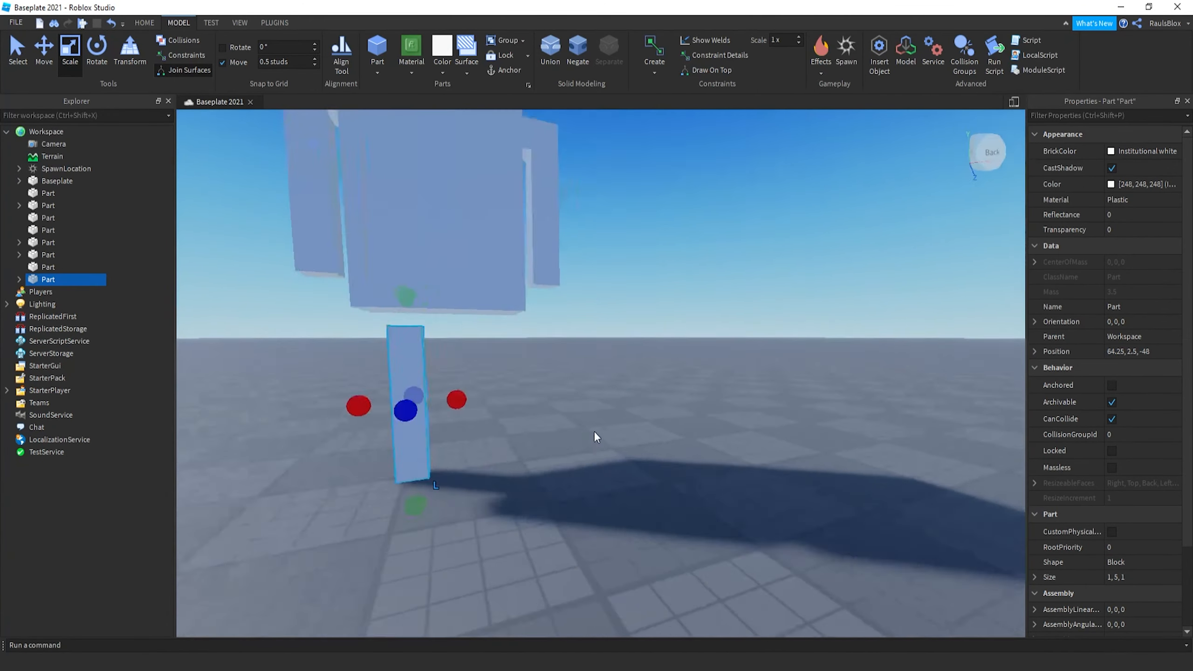
# Duplicate the leg and move the copy sideways to position 66.75, 2.5, -48 as the second leg.
pyautogui.hotkey('ctrl', 'd')
pyautogui.hotkey('ctrl', '2')
pyautogui.moveTo(646, 385); pyautogui.dragTo(710, 387)
pyautogui.click(740, 469)
pyautogui.scroll(-5, 738, 470)
pyautogui.moveTo(738, 471); pyautogui.dragTo(739, 470, button='right')
pyautogui.scroll(5, 738, 471)
pyautogui.scroll(-5, 739, 470)
pyautogui.scroll(4, 738, 471)
# Rename the white cube behind the red eye as Head.
pyautogui.moveTo(416, 249); pyautogui.dragTo(809, 520)
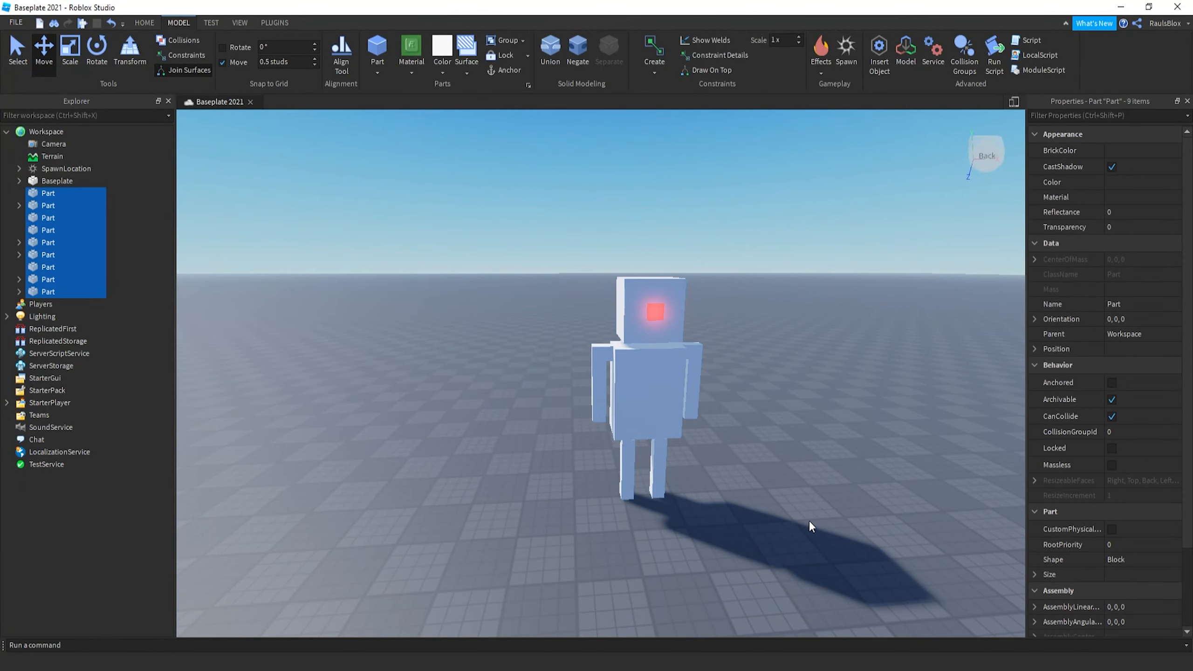
pyautogui.click(477, 348)
pyautogui.click(624, 310)
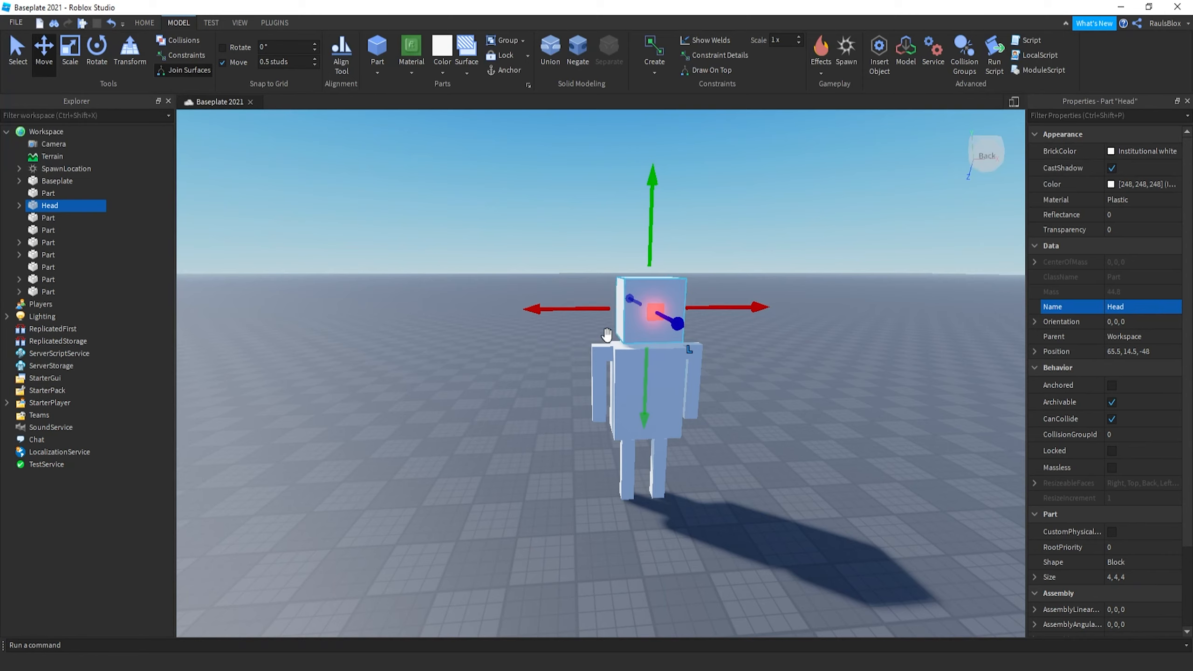
# Rename the large torso block as NormalTorso.
pyautogui.click(603, 381)
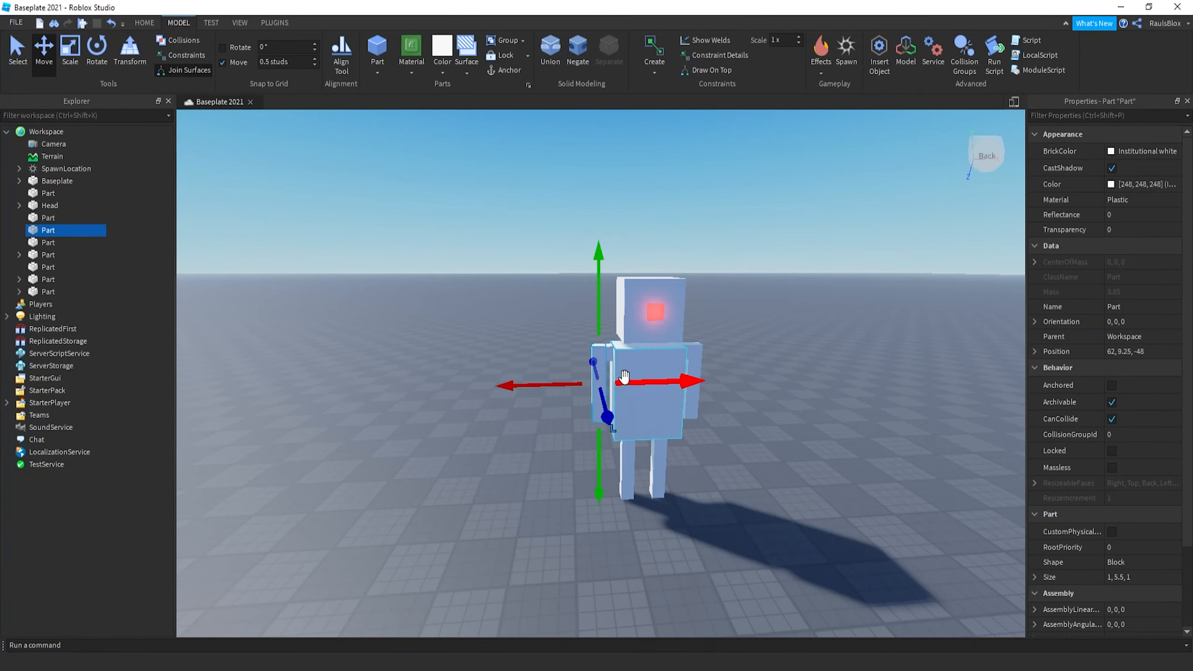
pyautogui.click(652, 370)
pyautogui.scroll(3, 652, 370)
pyautogui.moveTo(652, 370); pyautogui.dragTo(595, 435, button='right')
pyautogui.scroll(-3, 695, 353)
pyautogui.scroll(4, 695, 352)
pyautogui.scroll(3, 695, 352)
pyautogui.scroll(-3, 695, 352)
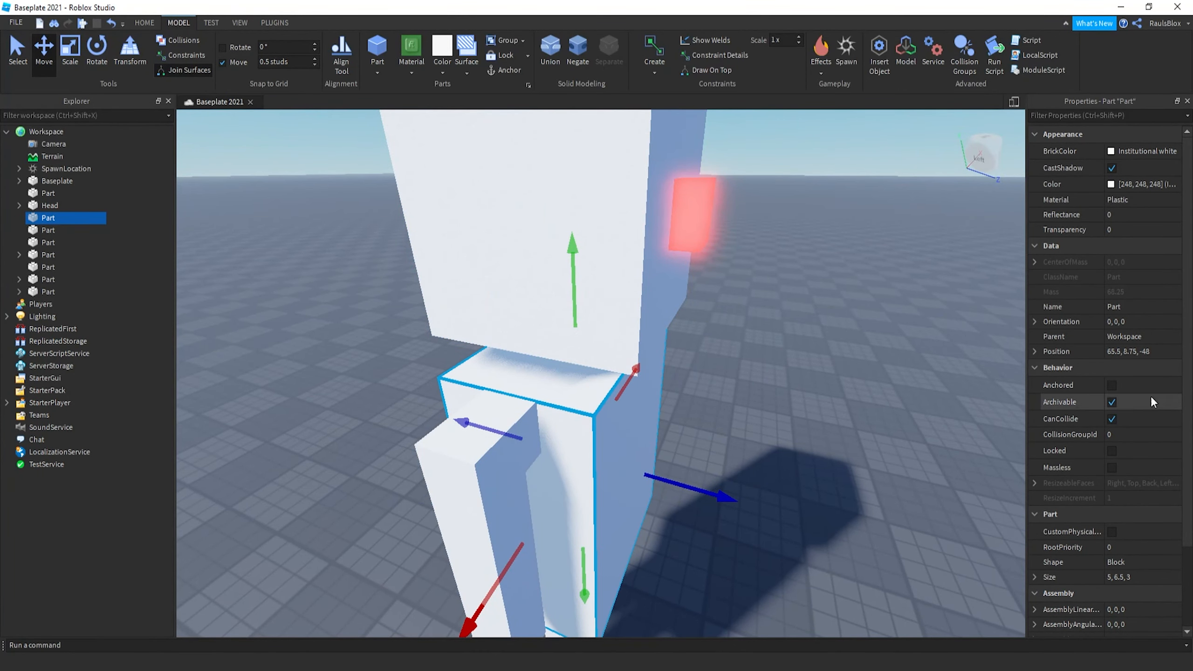
pyautogui.click(1166, 305)
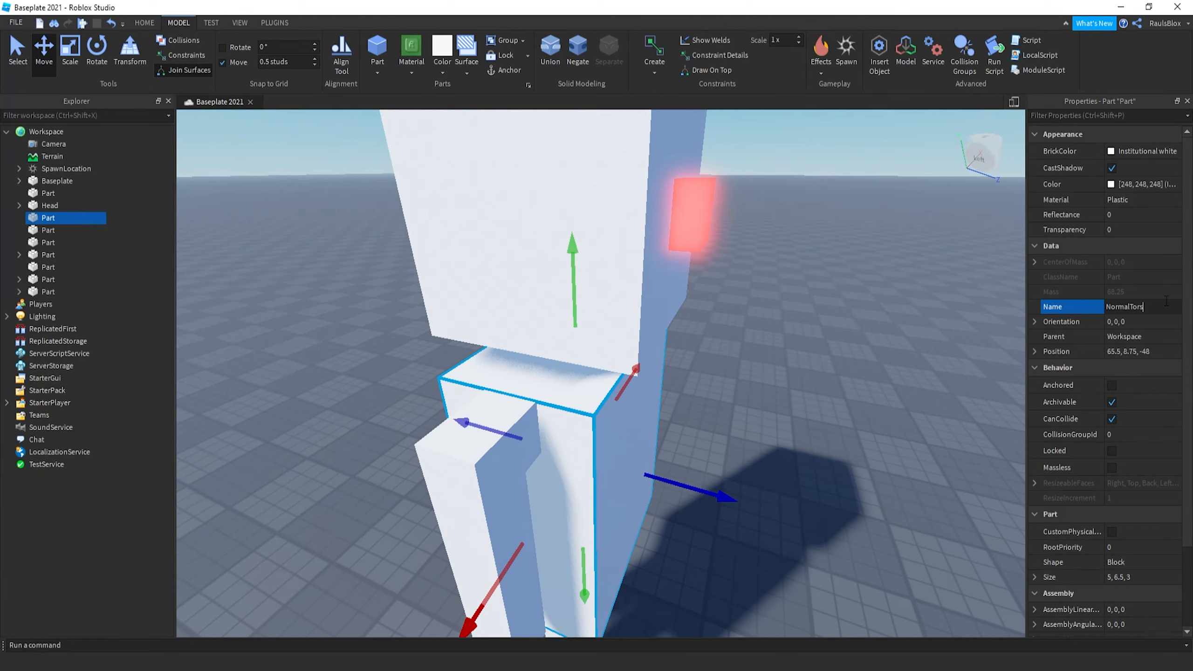
pyautogui.click(815, 239)
pyautogui.click(638, 454)
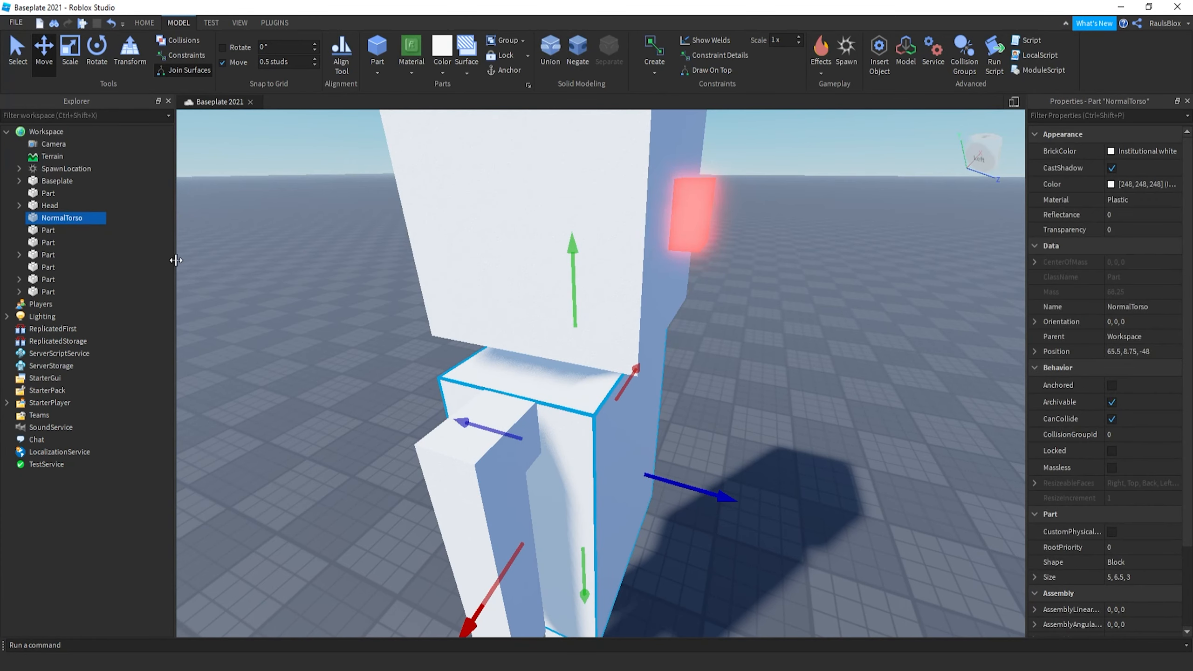
# Rename the arm at position 62, 9.25, -48 as RightArm.
pyautogui.click(45, 233)
pyautogui.scroll(-5, 729, 344)
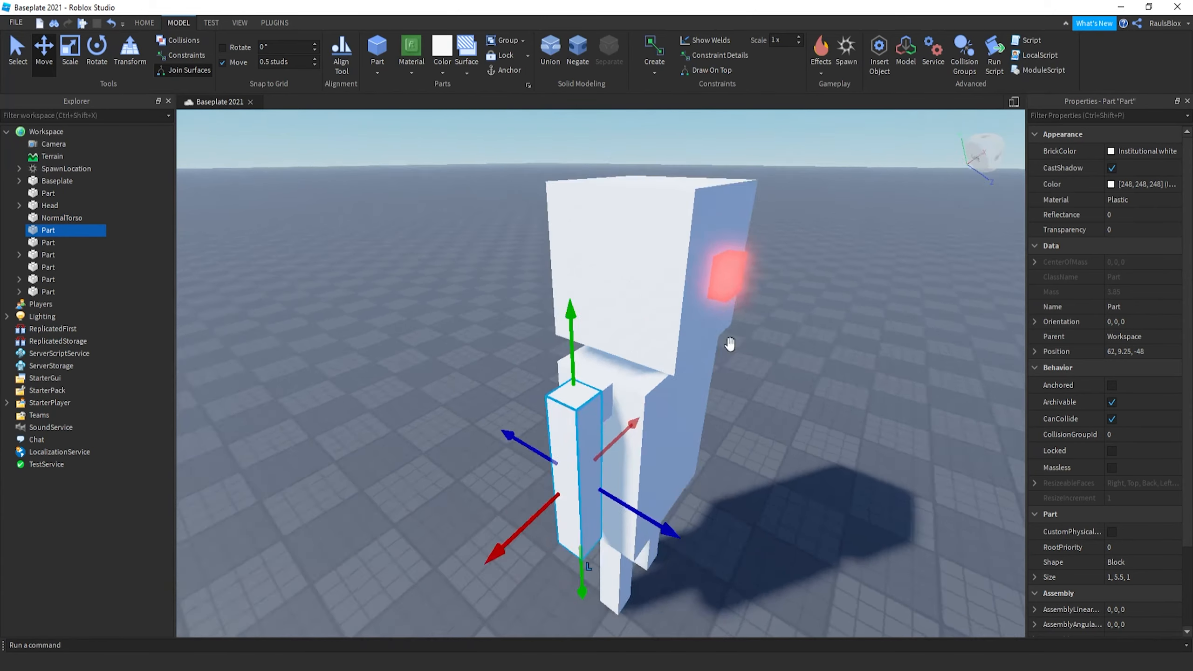
pyautogui.moveTo(729, 345); pyautogui.dragTo(730, 361, button='right')
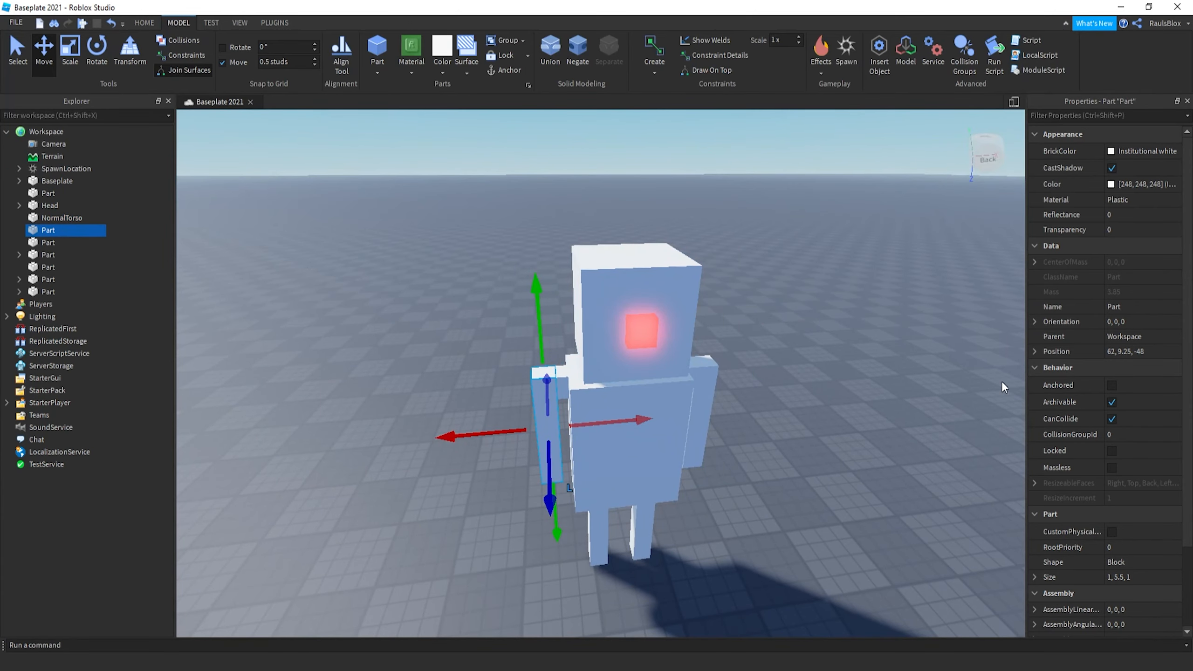
pyautogui.click(1133, 307)
pyautogui.write('RightArm')
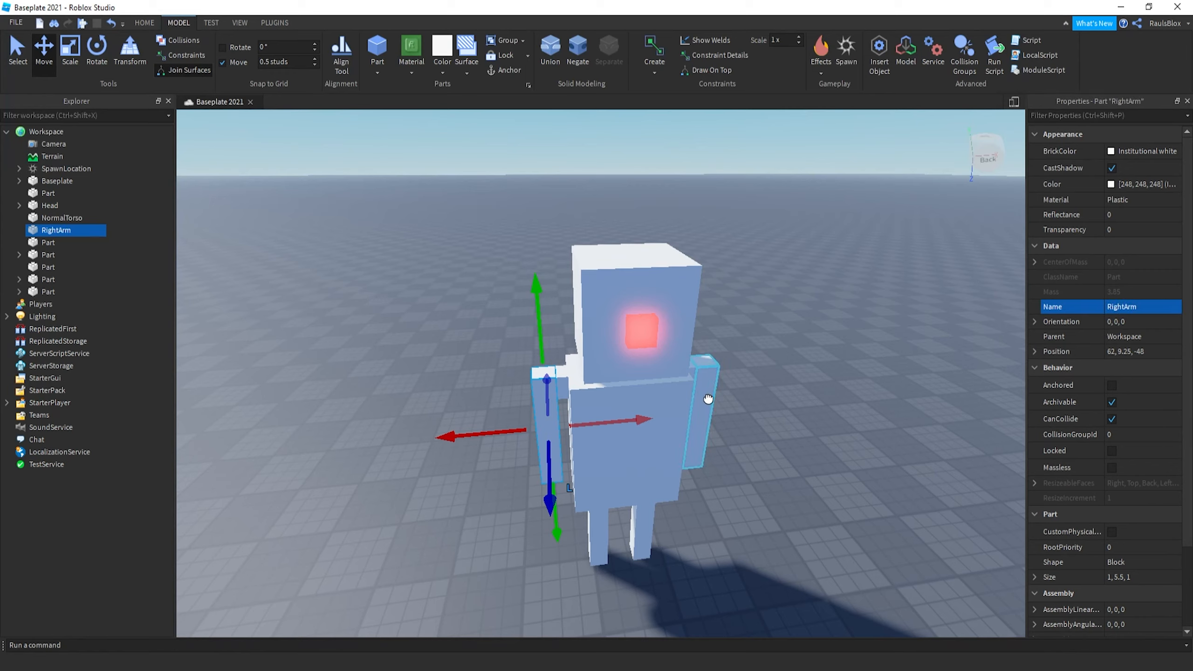
# Rename the arm on the opposite side of the torso as LeftArm.
pyautogui.click(707, 399)
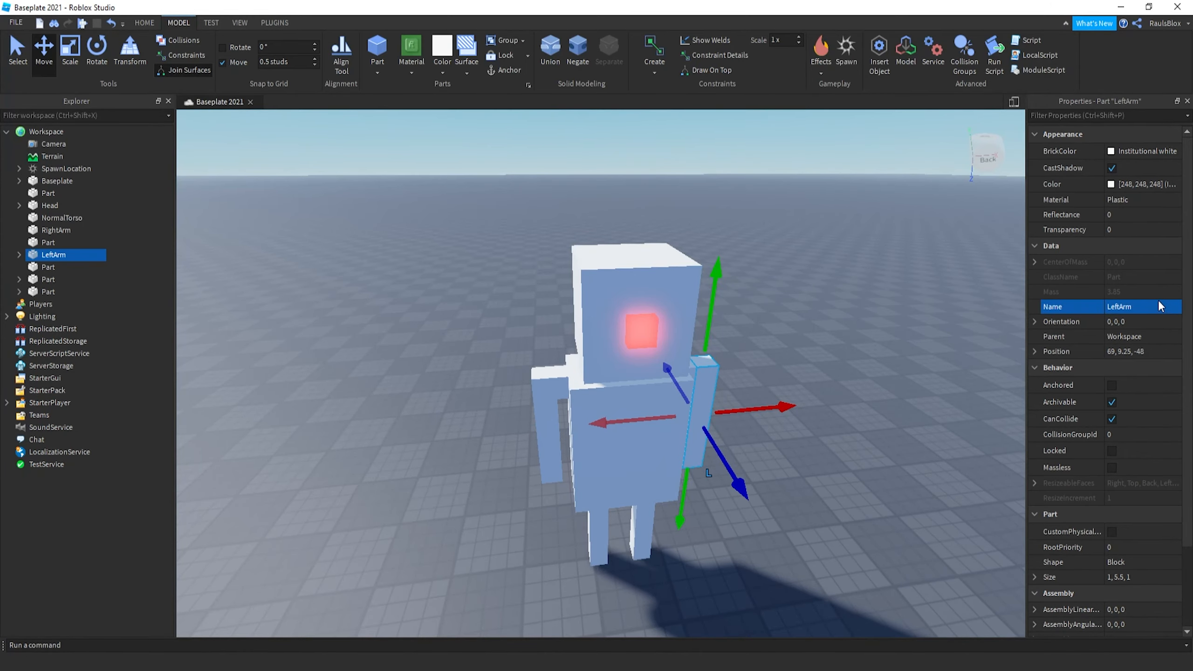
pyautogui.click(848, 321)
pyautogui.scroll(-3, 848, 321)
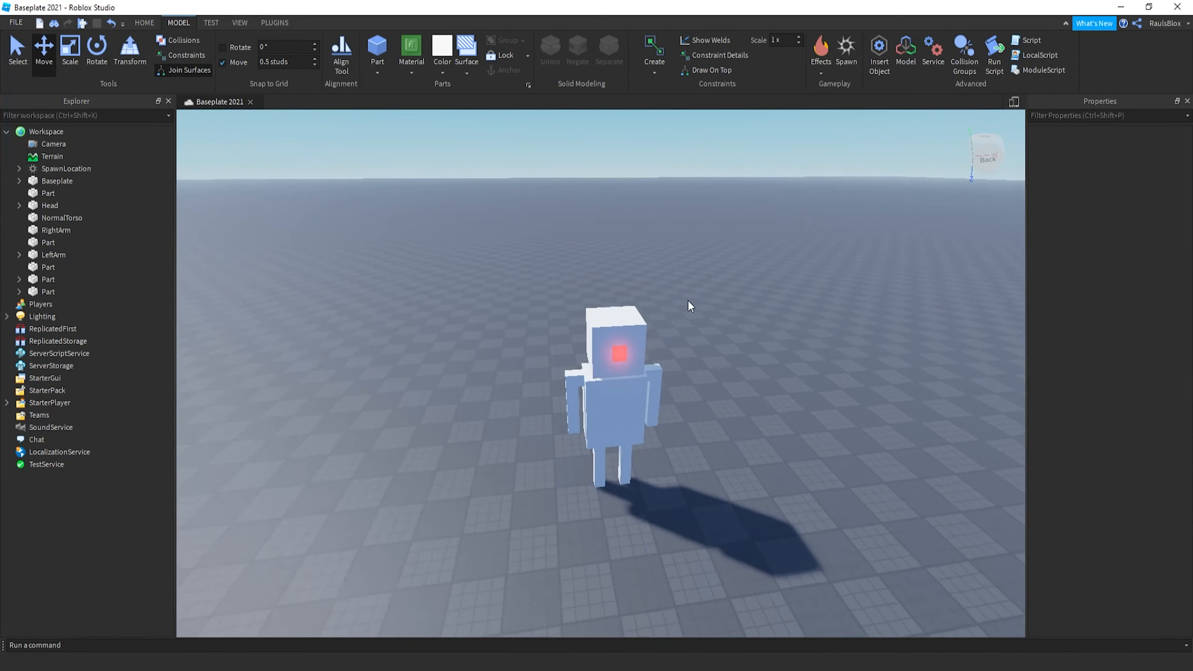
# Rename the small cube joining the right arm to the torso as RightShoulder.
pyautogui.scroll(1, 688, 300)
pyautogui.moveTo(528, 236); pyautogui.dragTo(702, 589)
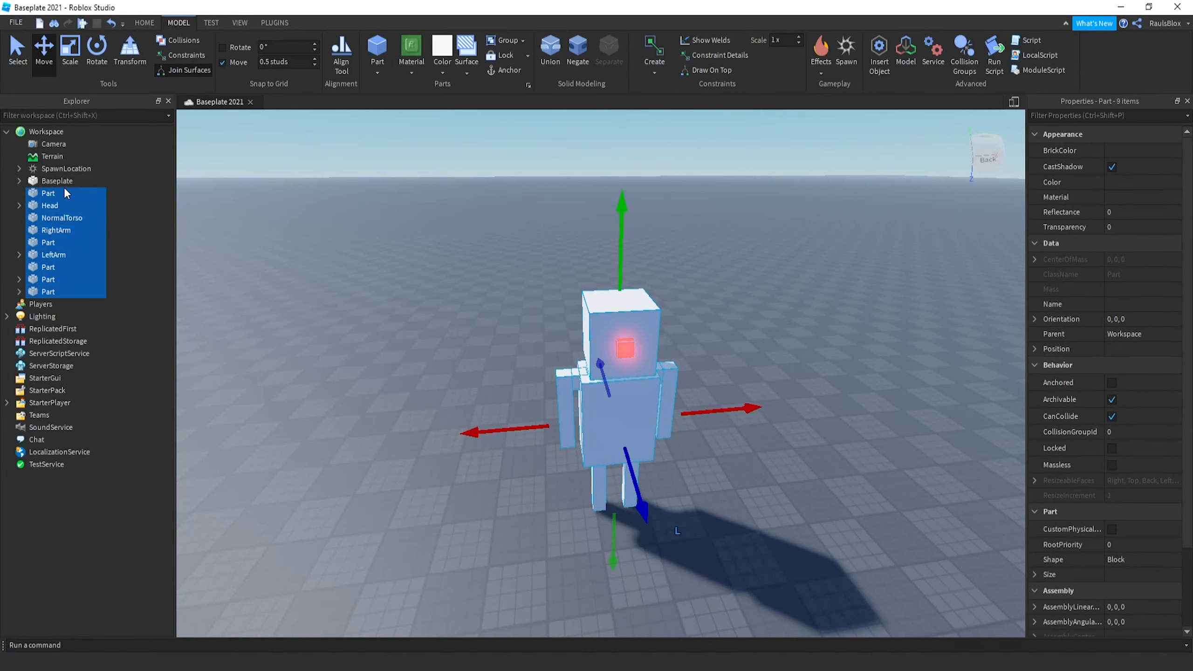
pyautogui.click(555, 387)
pyautogui.click(579, 373)
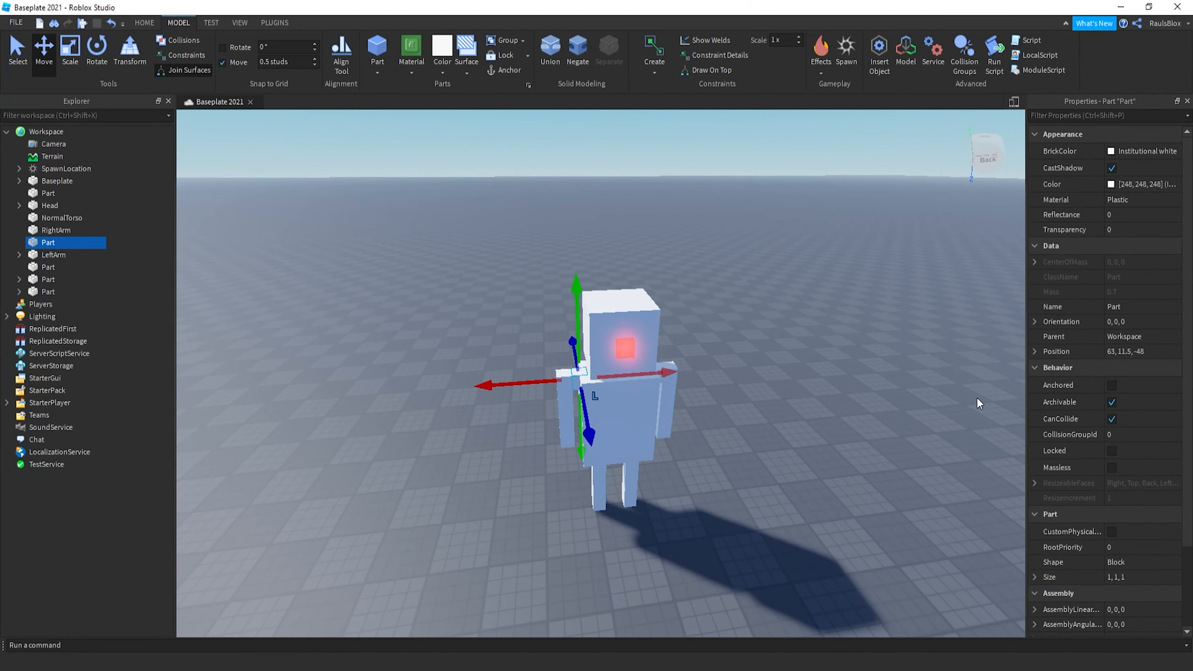
pyautogui.click(1129, 304)
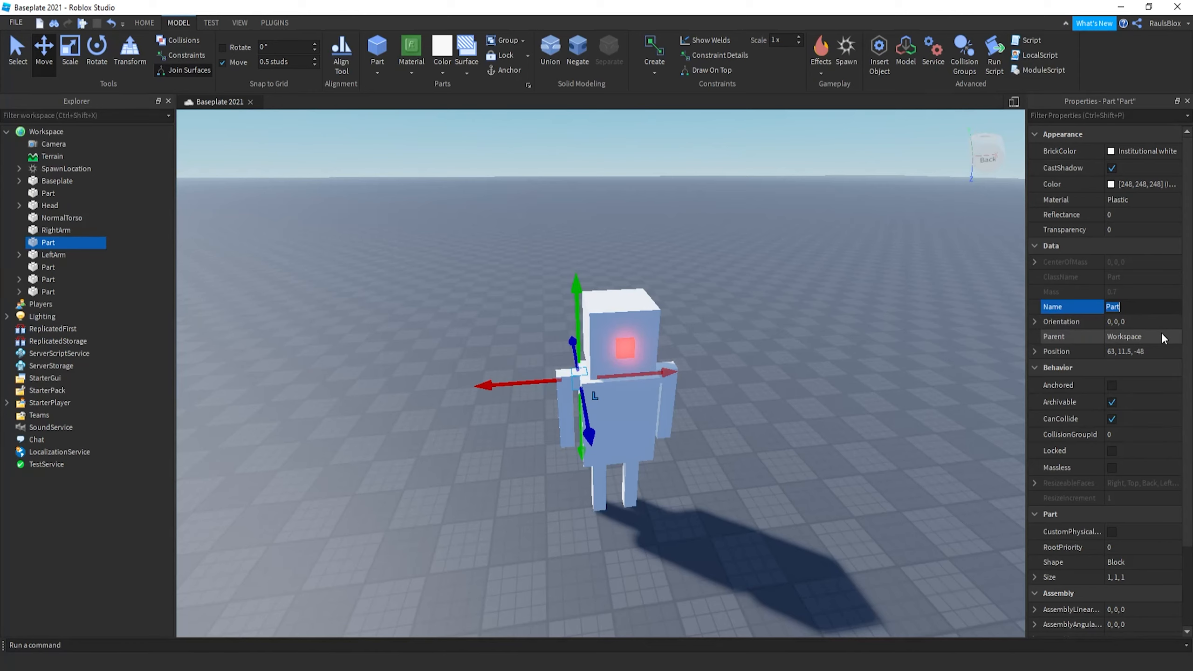
pyautogui.write('RightShoulder')
pyautogui.press('Return')
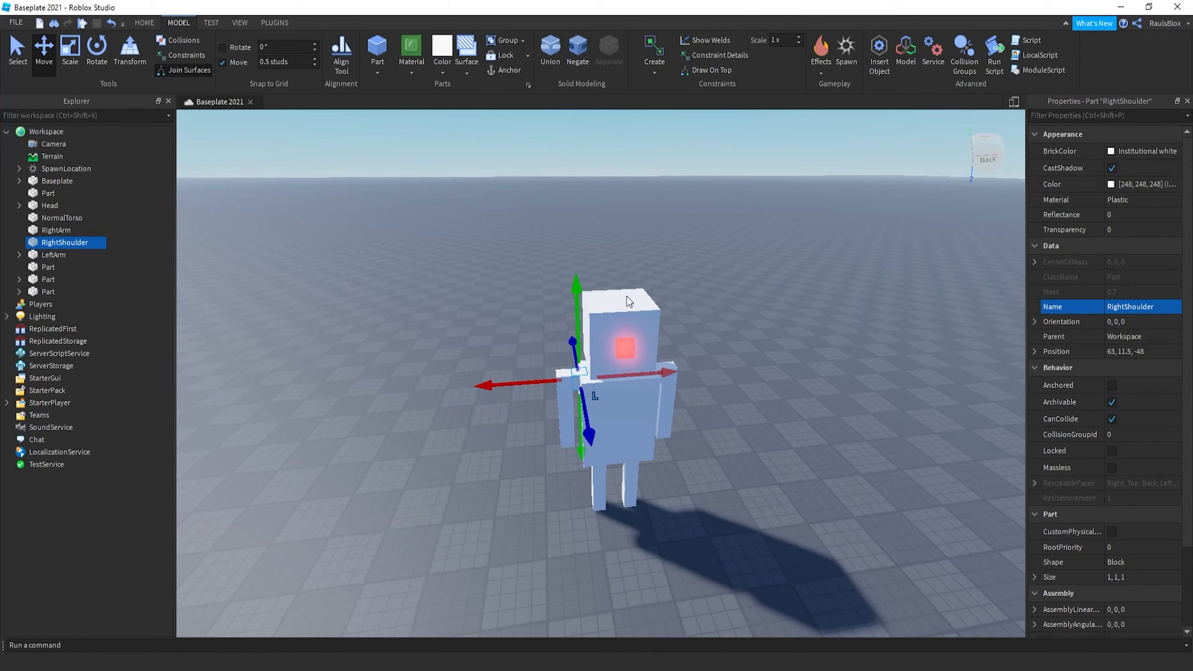
# Rename the small cube joining the left arm to the torso as LeftShoulder.
pyautogui.click(792, 377)
pyautogui.press('d')
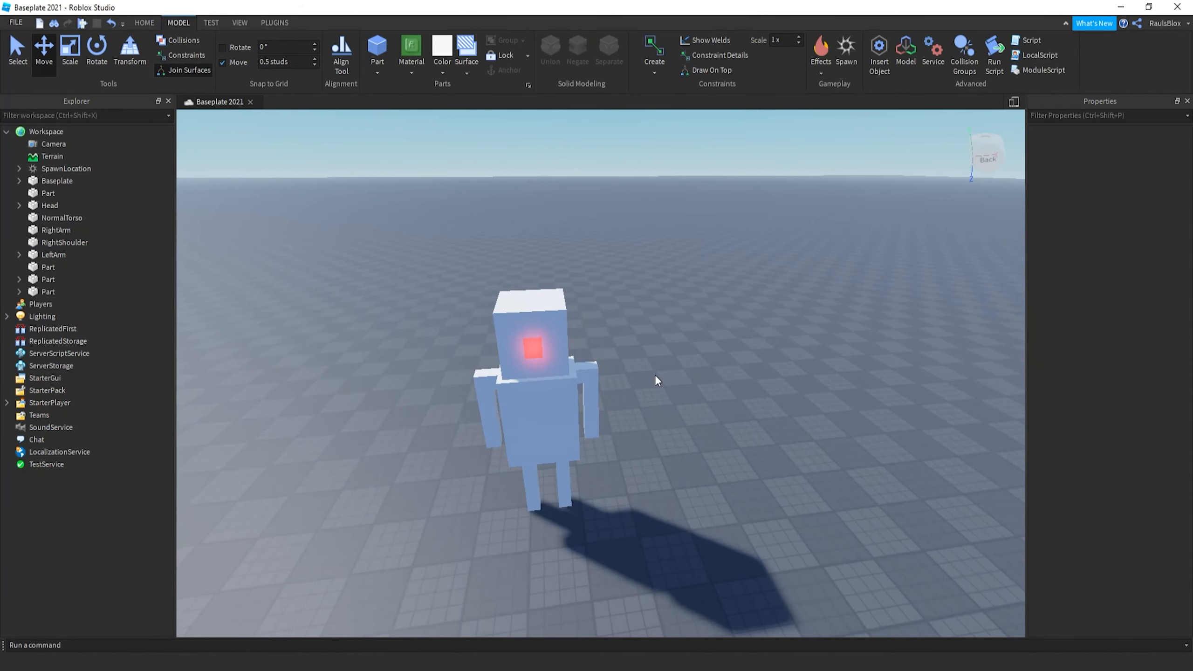
pyautogui.press('w')
pyautogui.click(577, 376)
pyautogui.click(1136, 306)
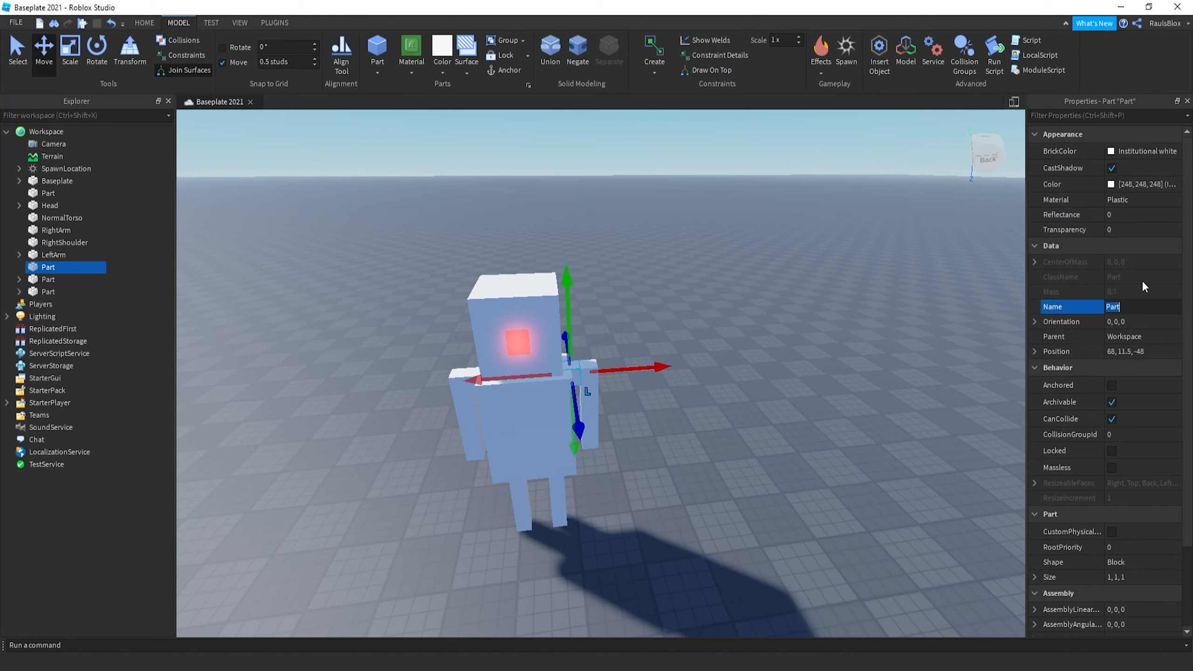
pyautogui.write('LeftShoulder')
pyautogui.press('Return')
# Rename the leg at position 66.75, 2.5, -48 as LeftLeg.
pyautogui.press('a')
pyautogui.moveTo(410, 234); pyautogui.dragTo(385, 305)
pyautogui.click(49, 292)
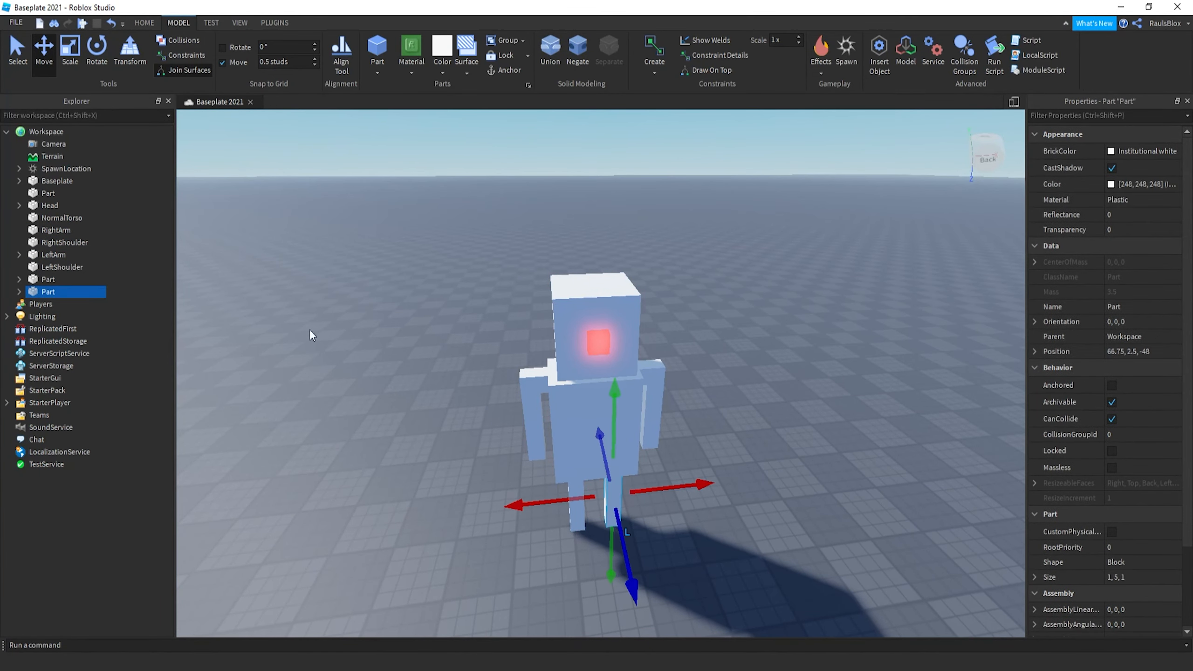
pyautogui.click(1126, 305)
pyautogui.write('LeftLeg')
pyautogui.press('Return')
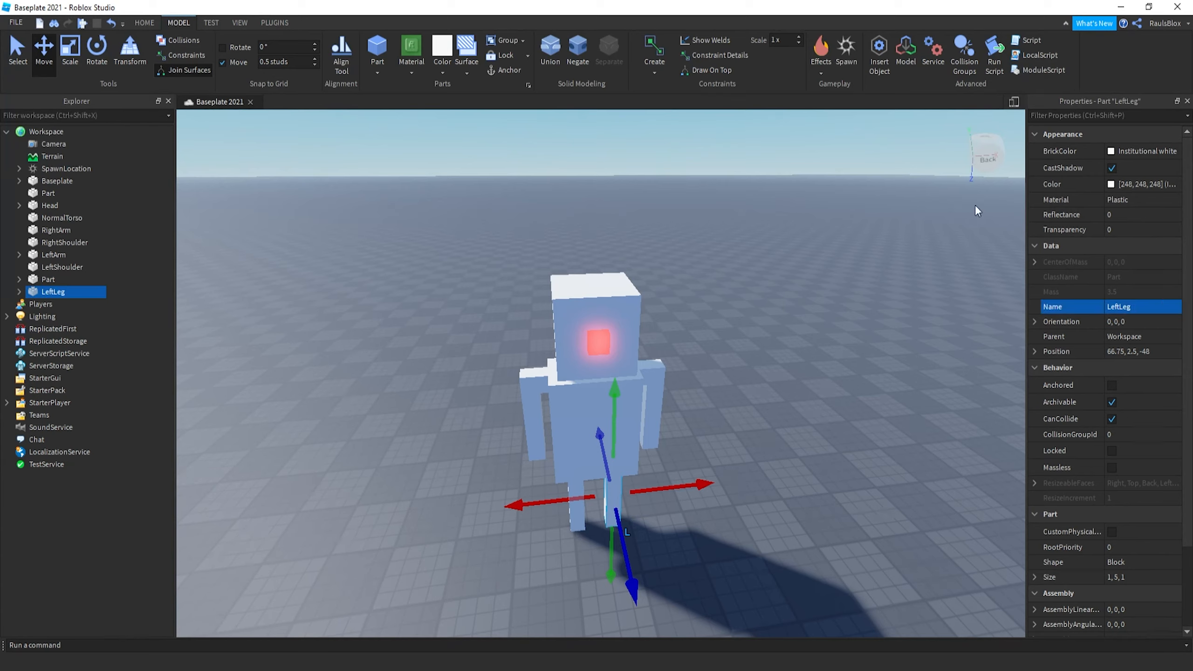
# Rename the leg on the right-arm side as RightLeg.
pyautogui.click(577, 517)
pyautogui.click(1126, 306)
pyautogui.write('RightLeg')
pyautogui.press('Return')
# Rename the red neon part on the face as Eyeball.
pyautogui.click(598, 342)
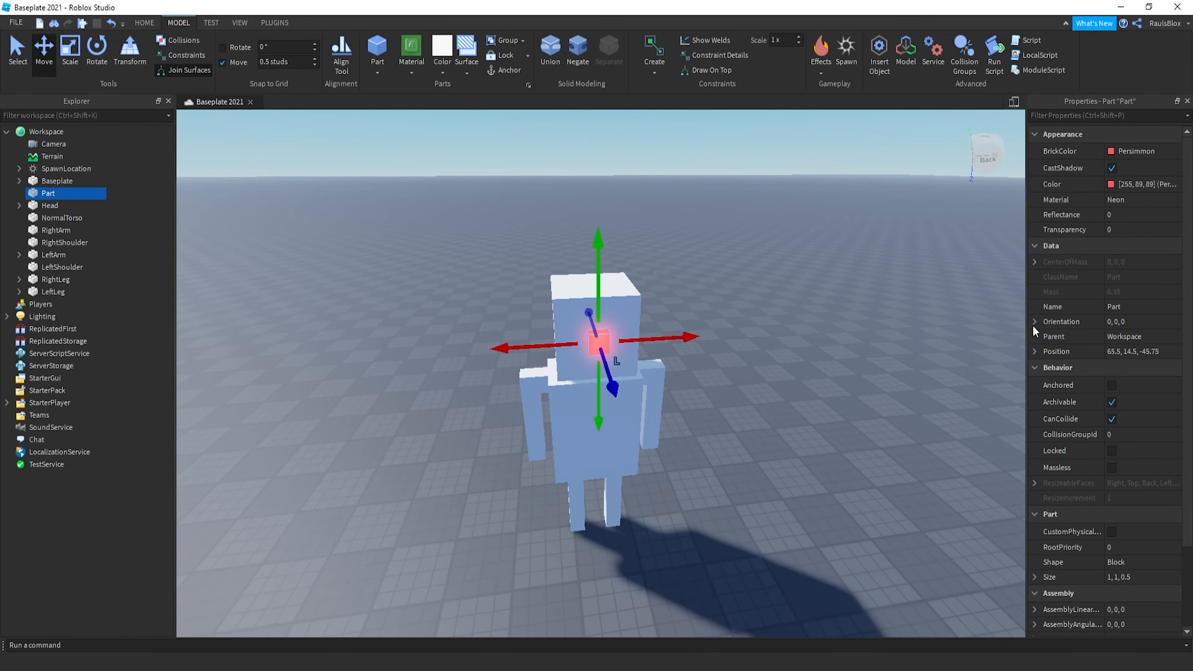
pyautogui.click(1125, 307)
pyautogui.write('Eyeball')
pyautogui.press('Return')
# Try moving the head away from the body on its own and undo the move.
pyautogui.moveTo(411, 221); pyautogui.dragTo(697, 563)
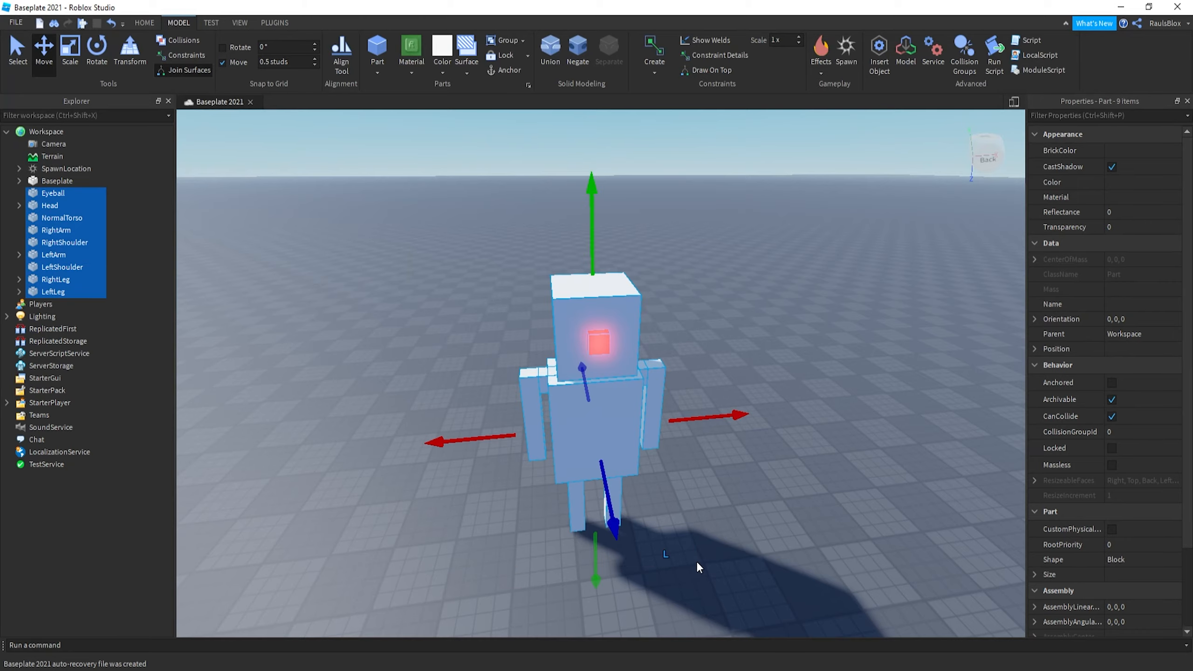
pyautogui.click(696, 561)
pyautogui.moveTo(482, 323); pyautogui.dragTo(405, 276, button='right')
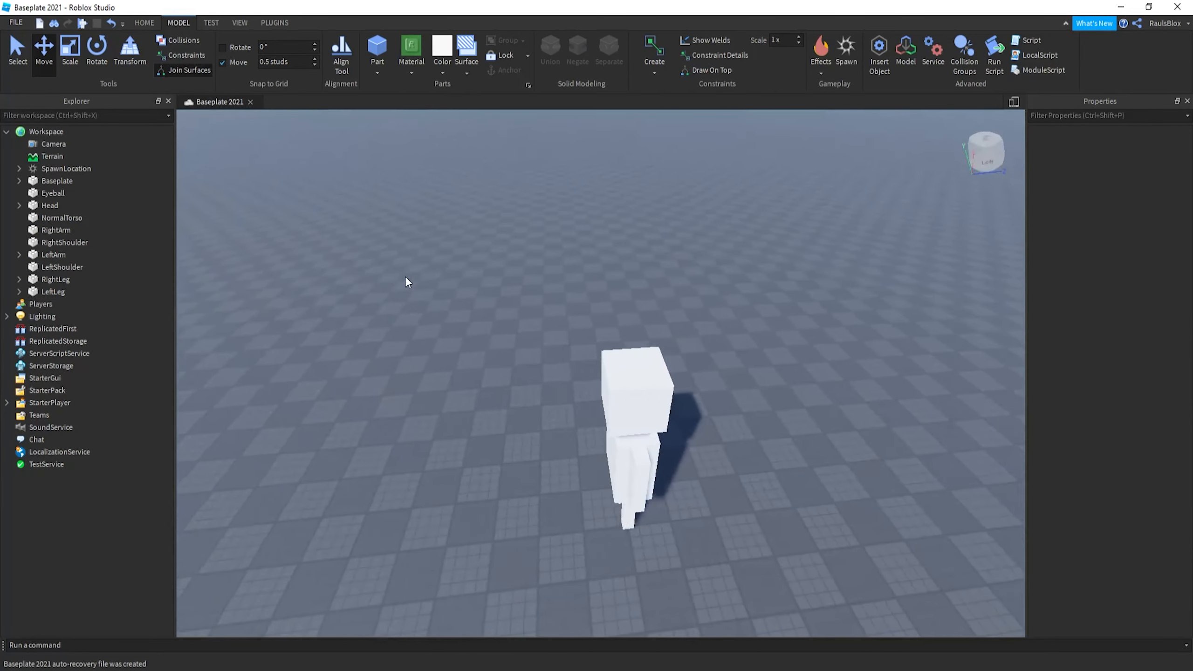
pyautogui.moveTo(404, 276); pyautogui.dragTo(808, 556)
pyautogui.click(800, 553)
pyautogui.moveTo(800, 553); pyautogui.dragTo(666, 399, button='right')
pyautogui.moveTo(657, 365); pyautogui.dragTo(704, 437)
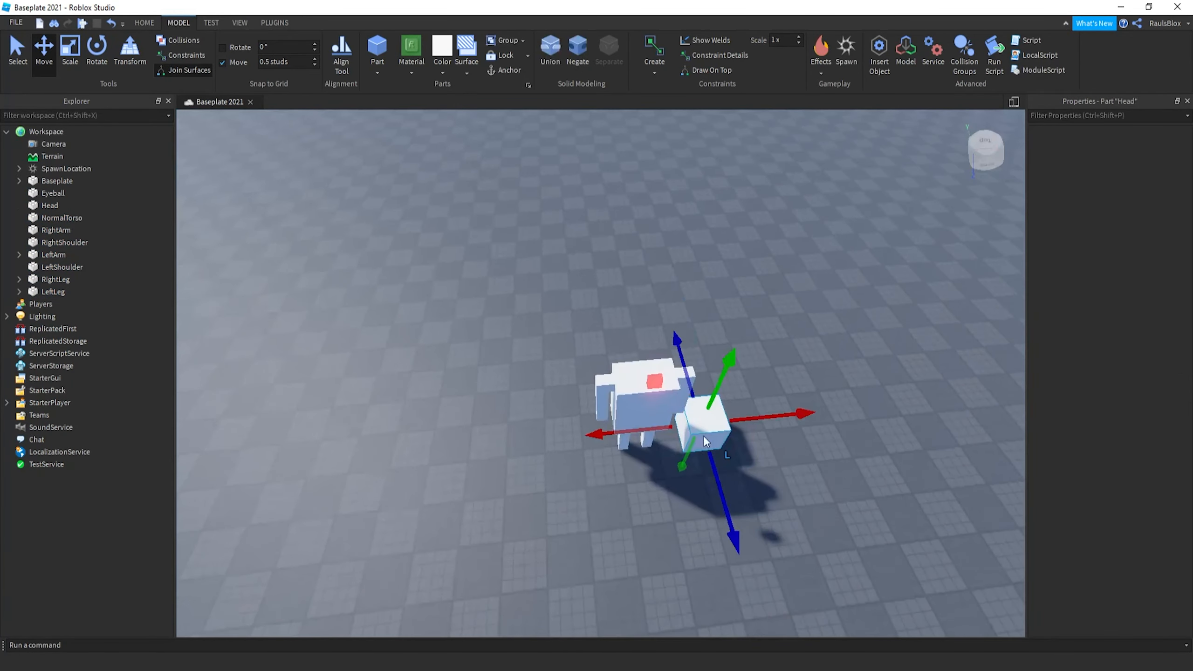
pyautogui.hotkey('ctrl', 'z')
# Group all nine body parts into one model and name it Character.
pyautogui.moveTo(492, 259); pyautogui.dragTo(767, 504)
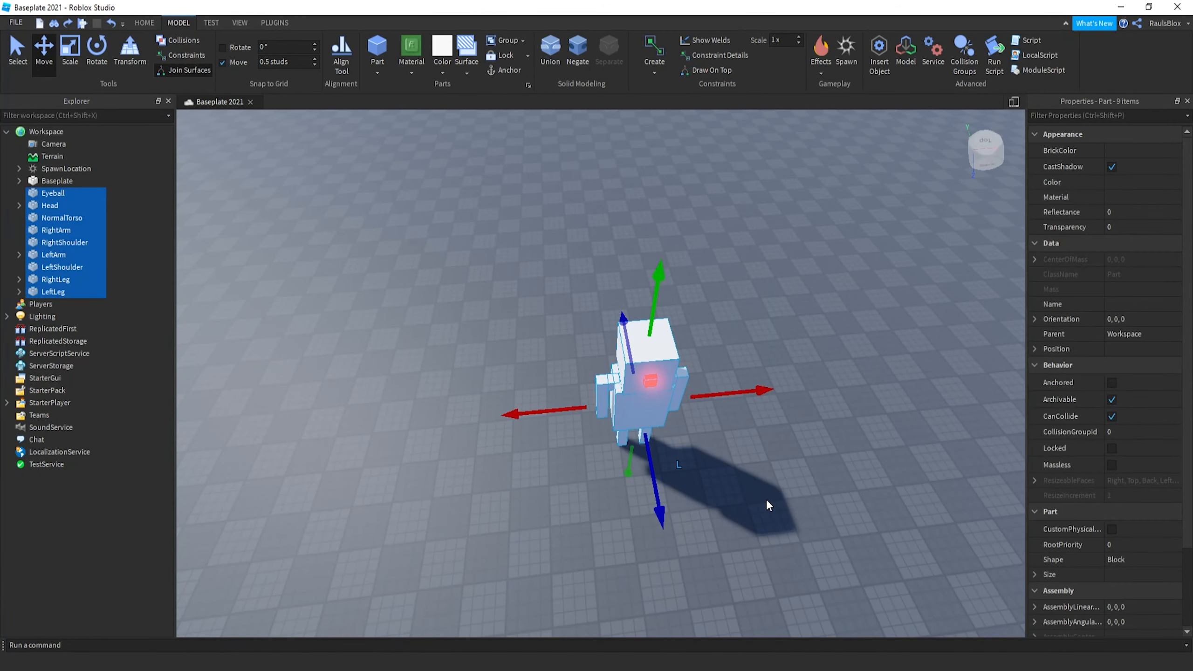
pyautogui.hotkey('ctrl', 'g')
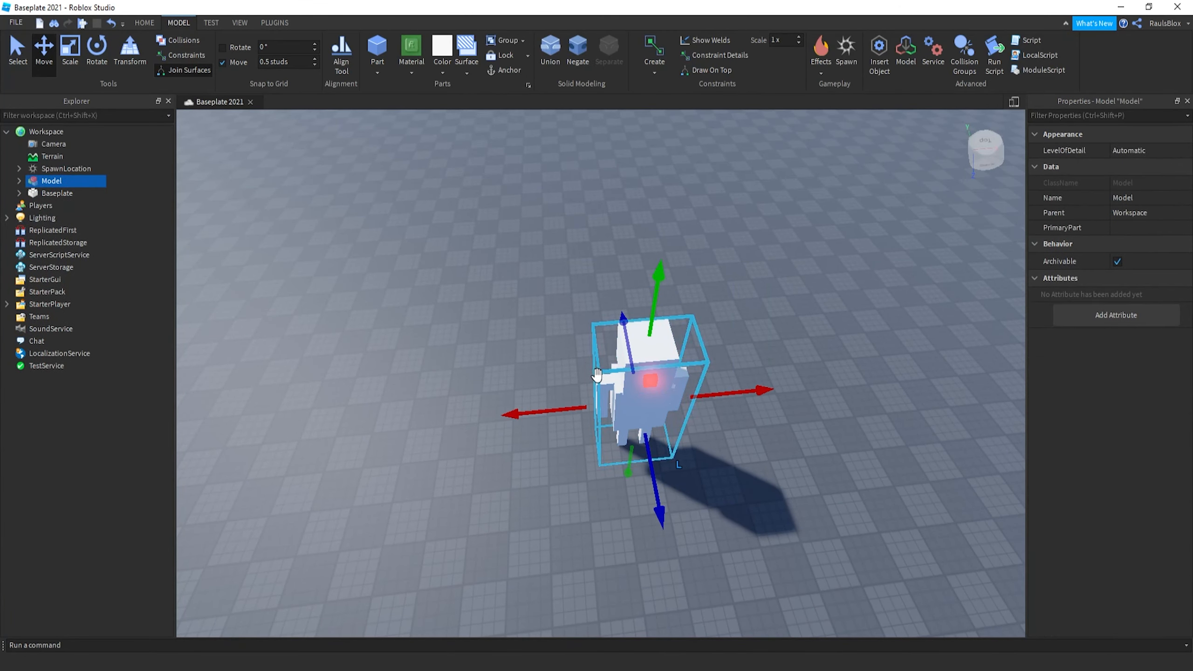
pyautogui.click(1127, 198)
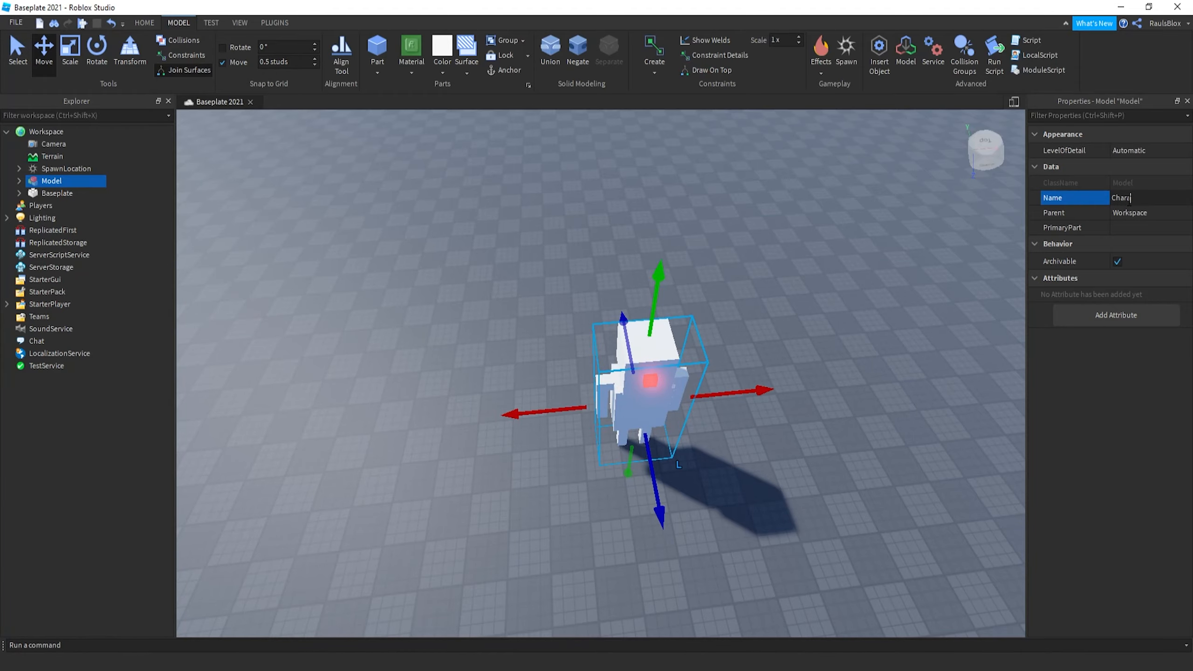
pyautogui.write('Character')
pyautogui.press('Return')
pyautogui.click(769, 343)
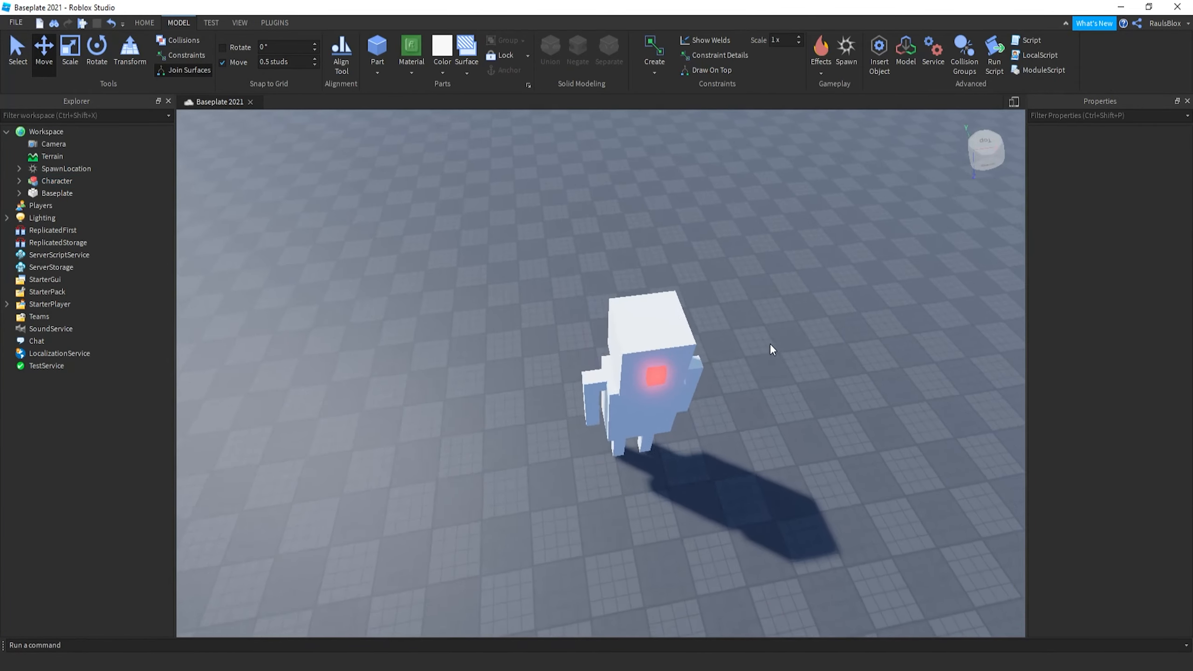
# Focus on the Character model and expand it along with its Head, LeftArm, LeftLeg and RightLeg parts.
pyautogui.scroll(5, 631, 376)
pyautogui.scroll(4, 766, 444)
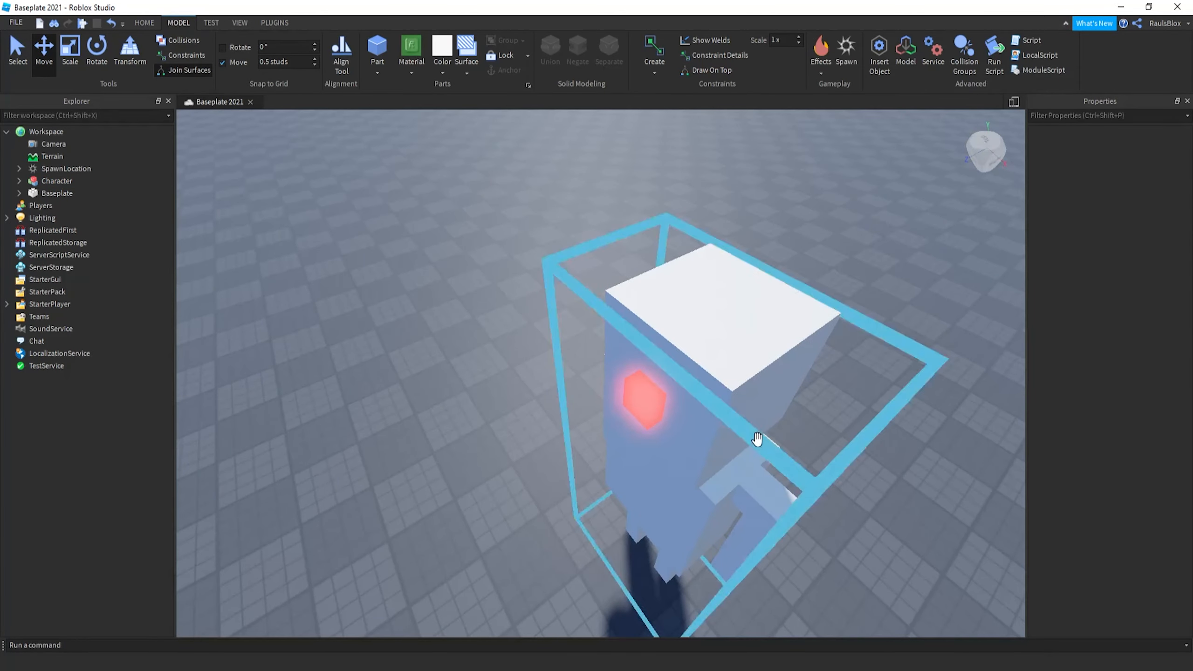
pyautogui.click(757, 440)
pyautogui.press('f')
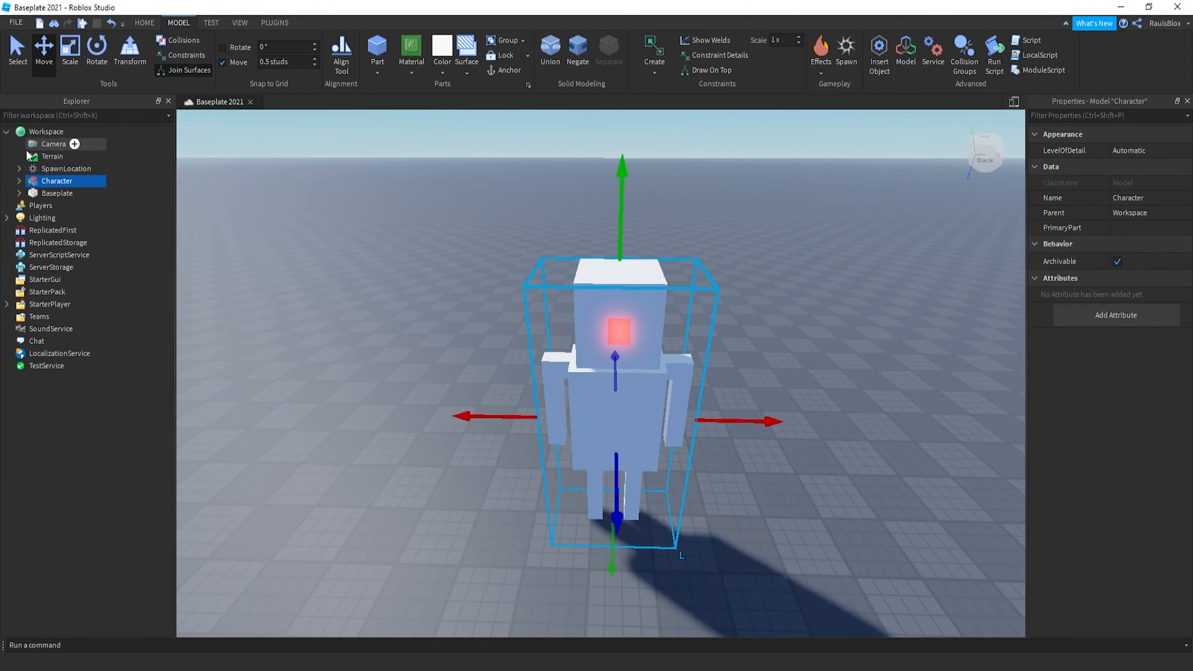
pyautogui.click(19, 180)
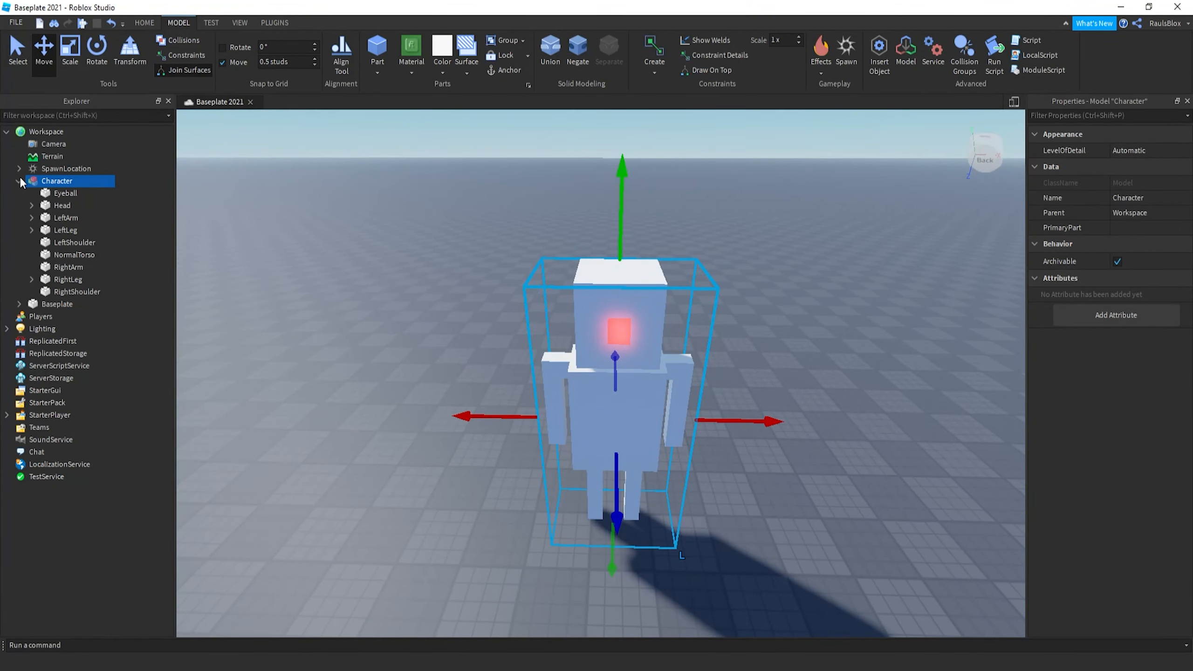
pyautogui.click(27, 205)
pyautogui.click(24, 229)
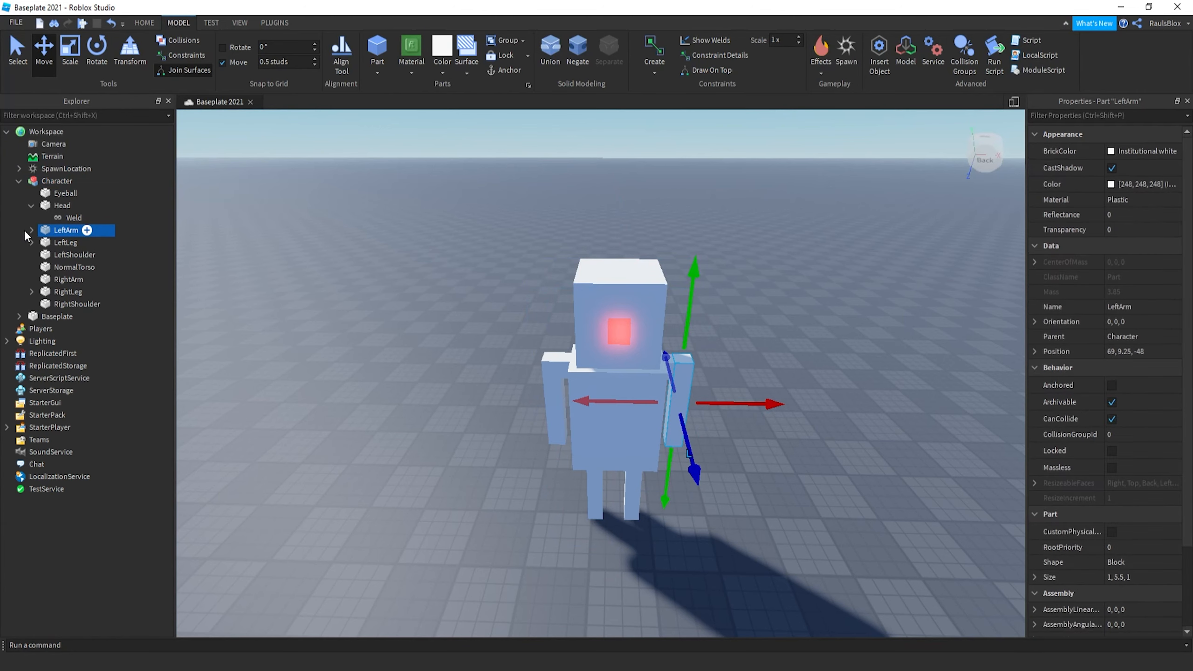
pyautogui.click(31, 230)
pyautogui.click(31, 255)
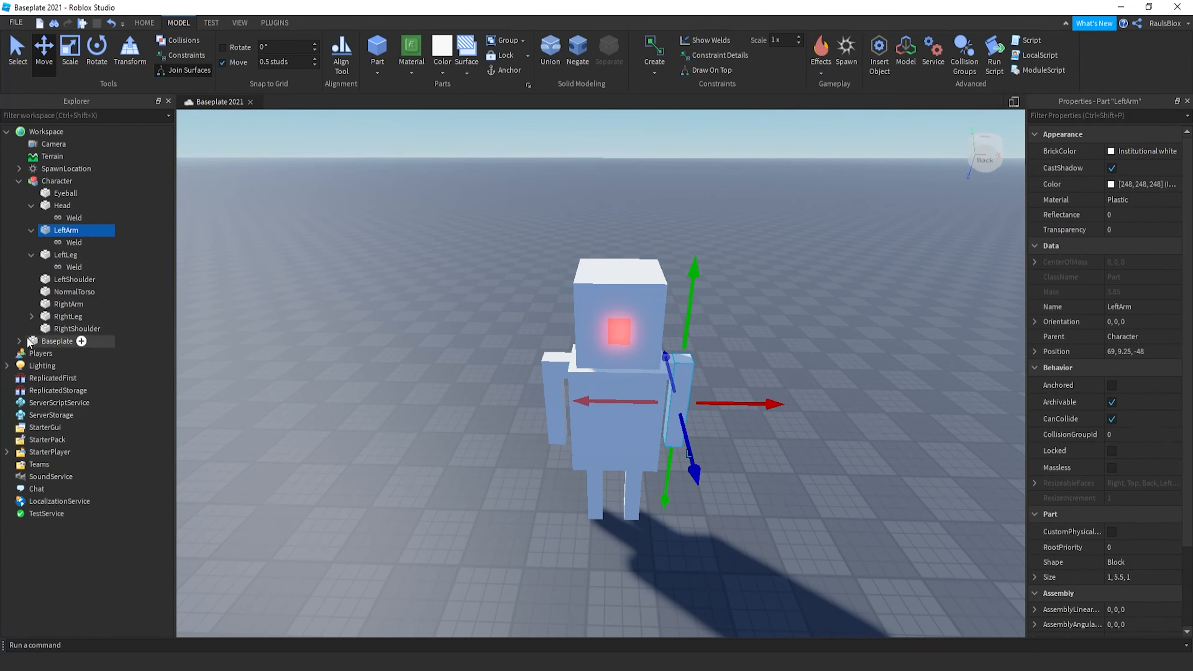
pyautogui.click(31, 318)
# Delete the welds inside RightLeg, LeftLeg, LeftArm and Head.
pyautogui.click(66, 329)
pyautogui.press('Delete')
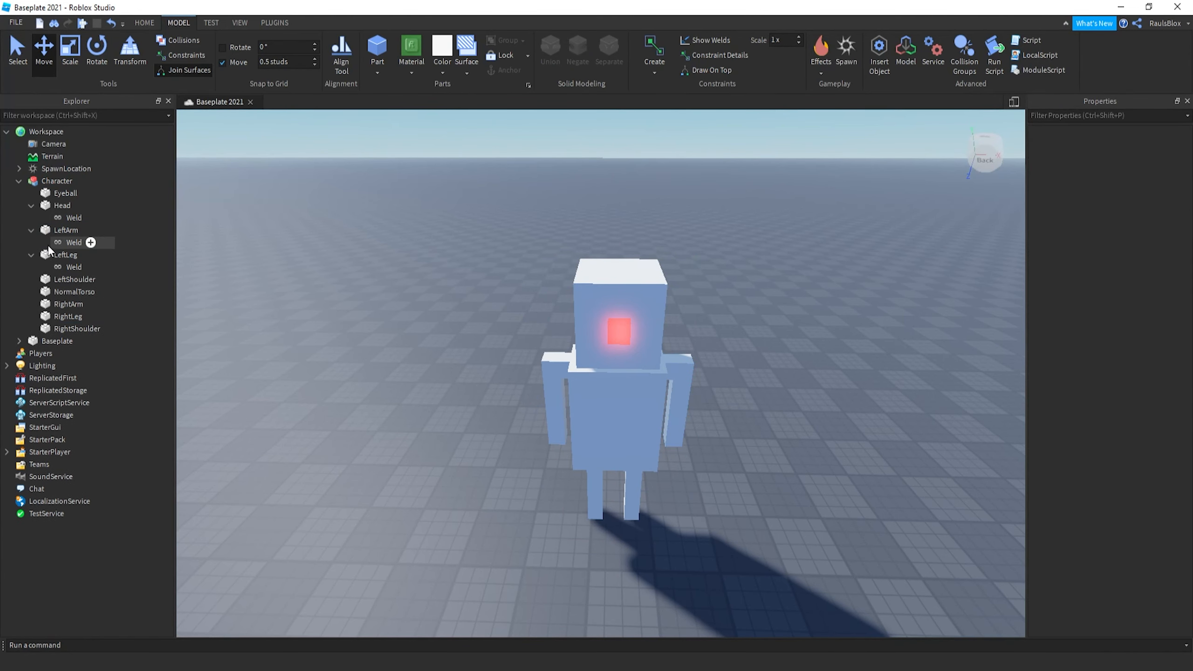
pyautogui.click(72, 267)
pyautogui.press('Delete')
pyautogui.click(60, 241)
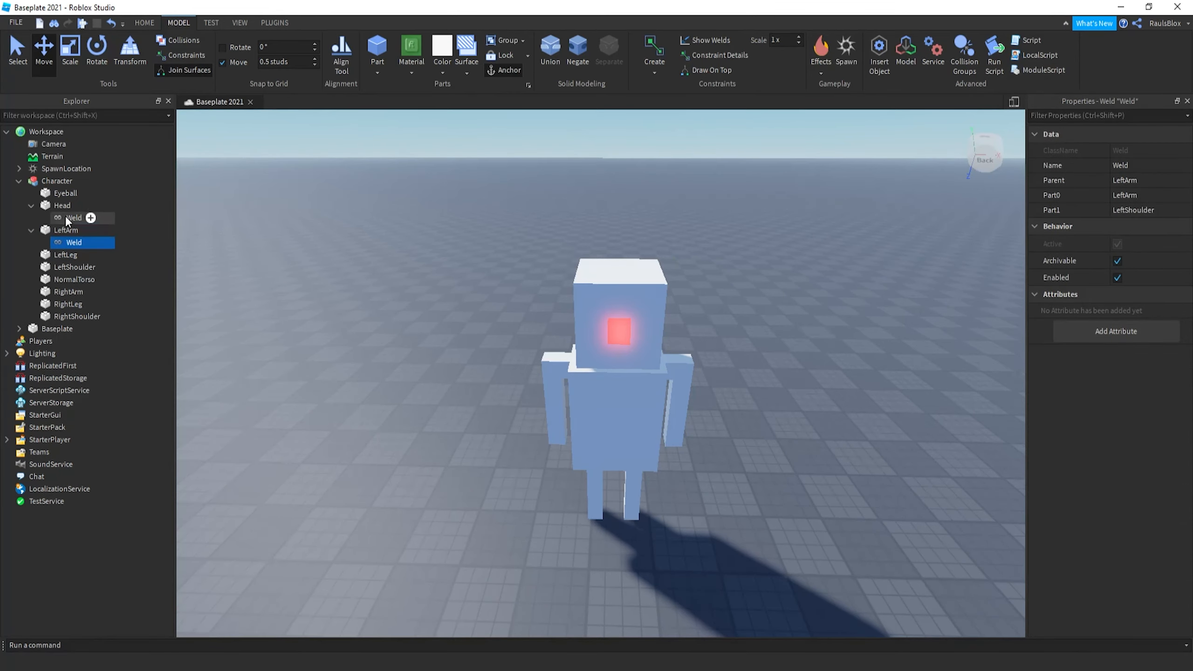
pyautogui.press('Delete')
pyautogui.click(66, 217)
pyautogui.press('Delete')
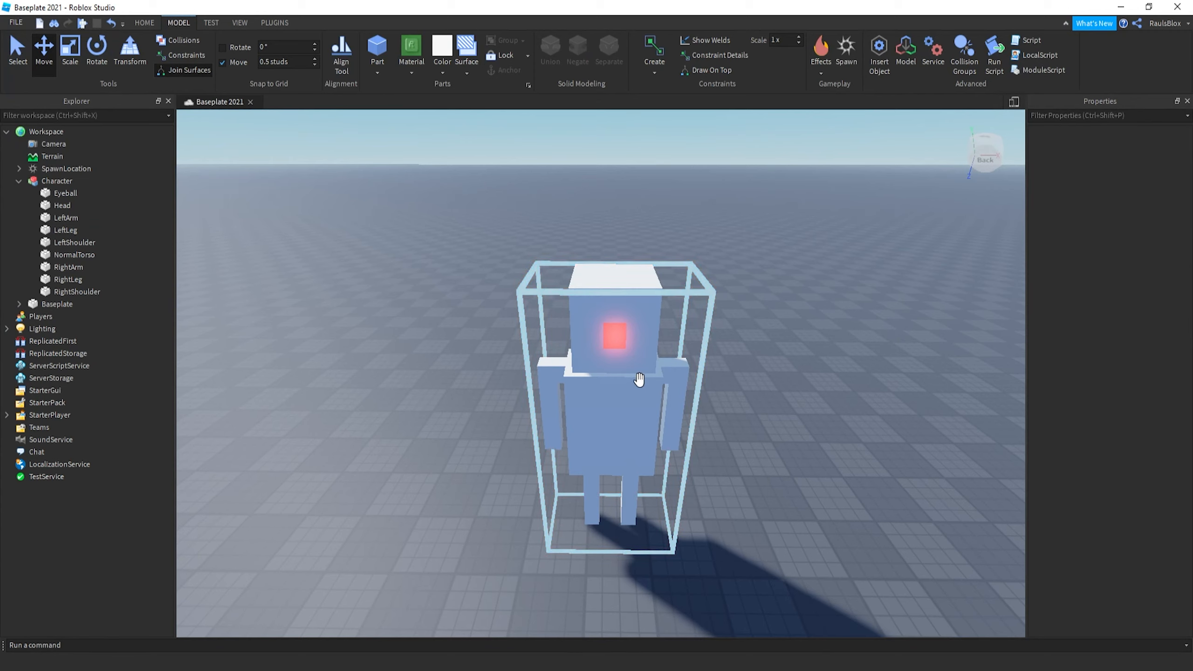
# Start rig editing on the Character model with RigEdit Lite and move the plugin window clear of the character.
pyautogui.click(261, 23)
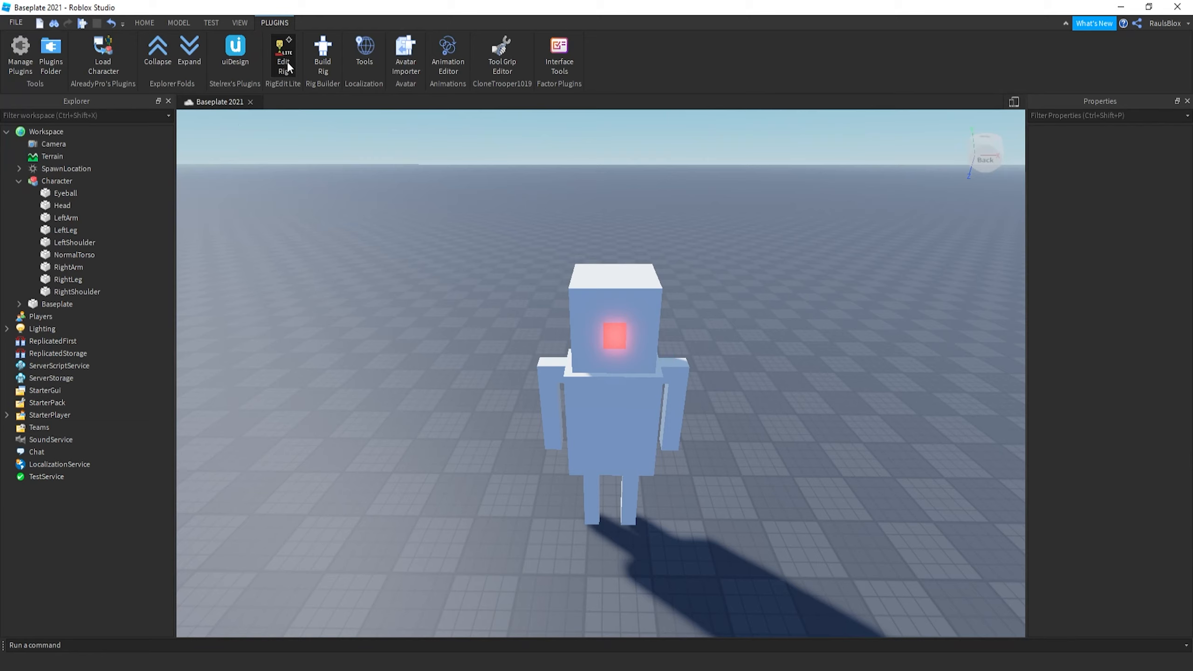
pyautogui.click(550, 408)
pyautogui.click(285, 59)
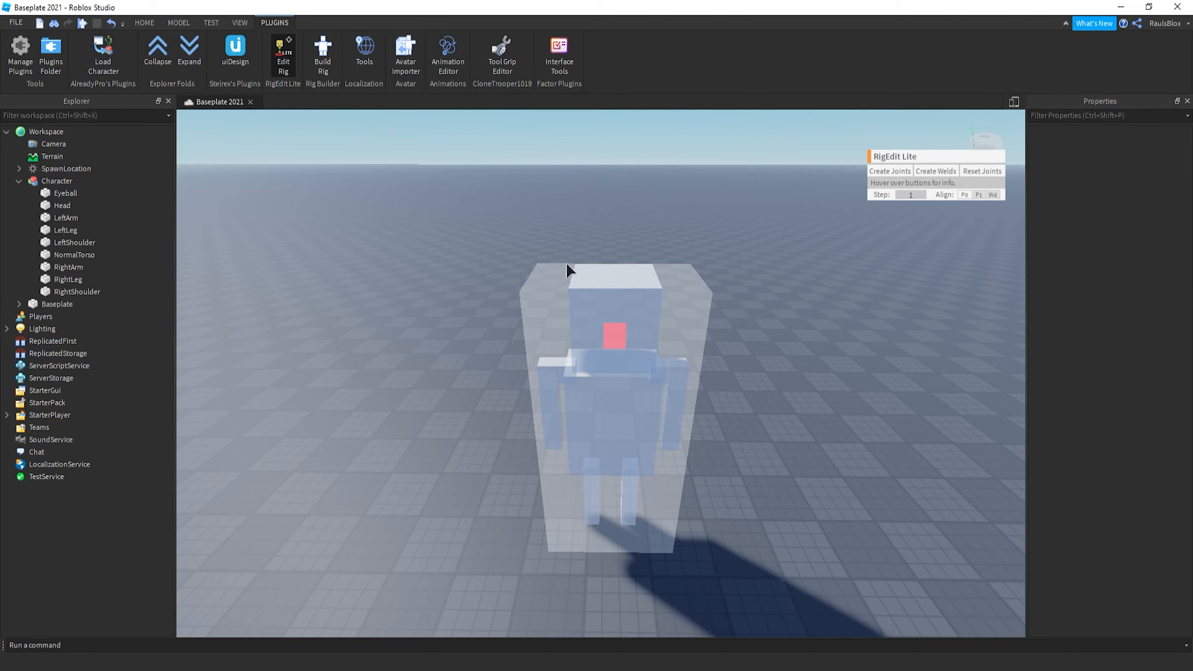
pyautogui.moveTo(566, 264); pyautogui.dragTo(566, 264, button='right')
pyautogui.moveTo(924, 165); pyautogui.dragTo(892, 191)
pyautogui.moveTo(566, 222); pyautogui.dragTo(566, 222, button='right')
pyautogui.moveTo(897, 192); pyautogui.dragTo(877, 228)
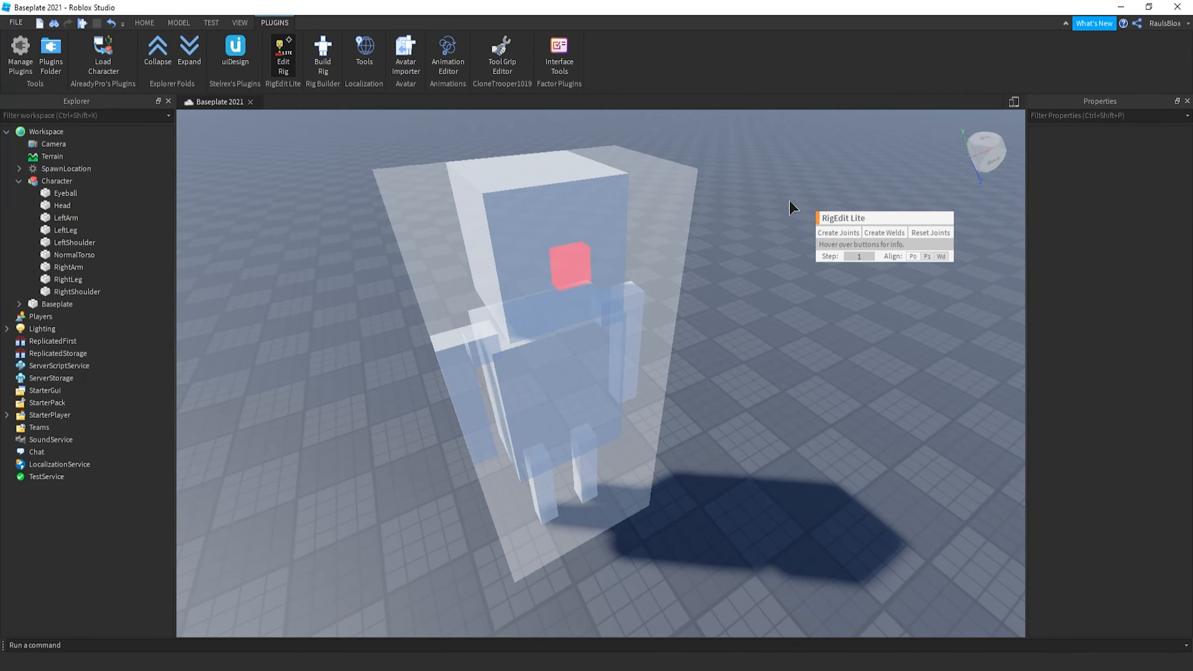
pyautogui.moveTo(763, 182); pyautogui.dragTo(763, 183, button='right')
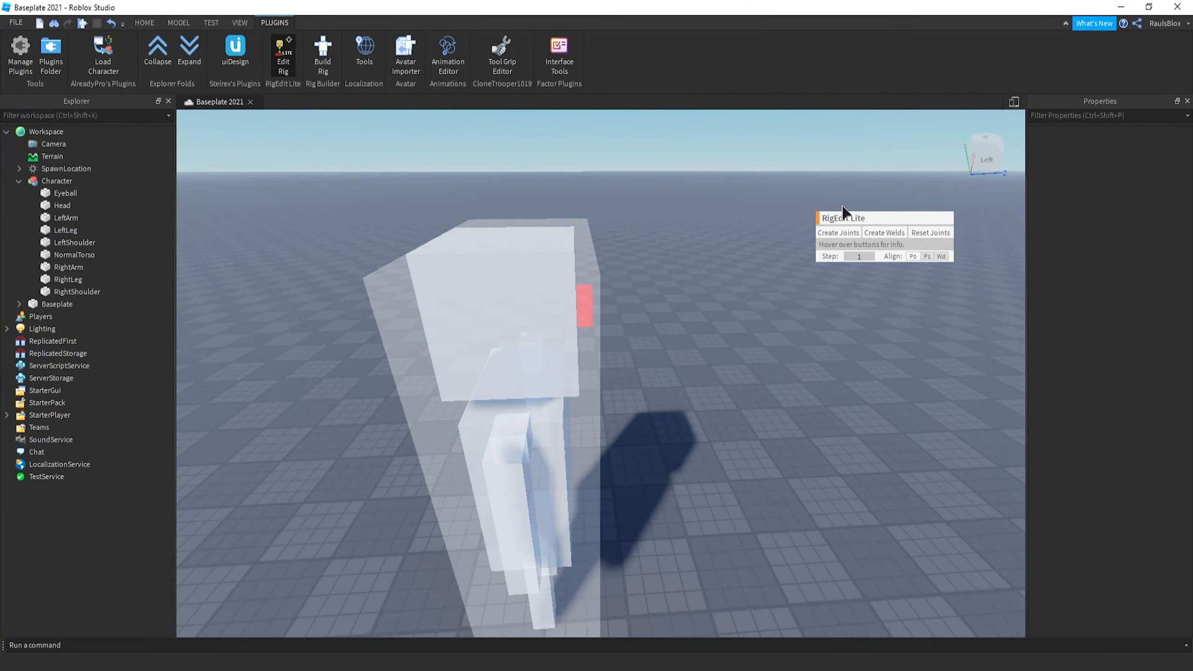
pyautogui.moveTo(844, 221); pyautogui.dragTo(864, 230)
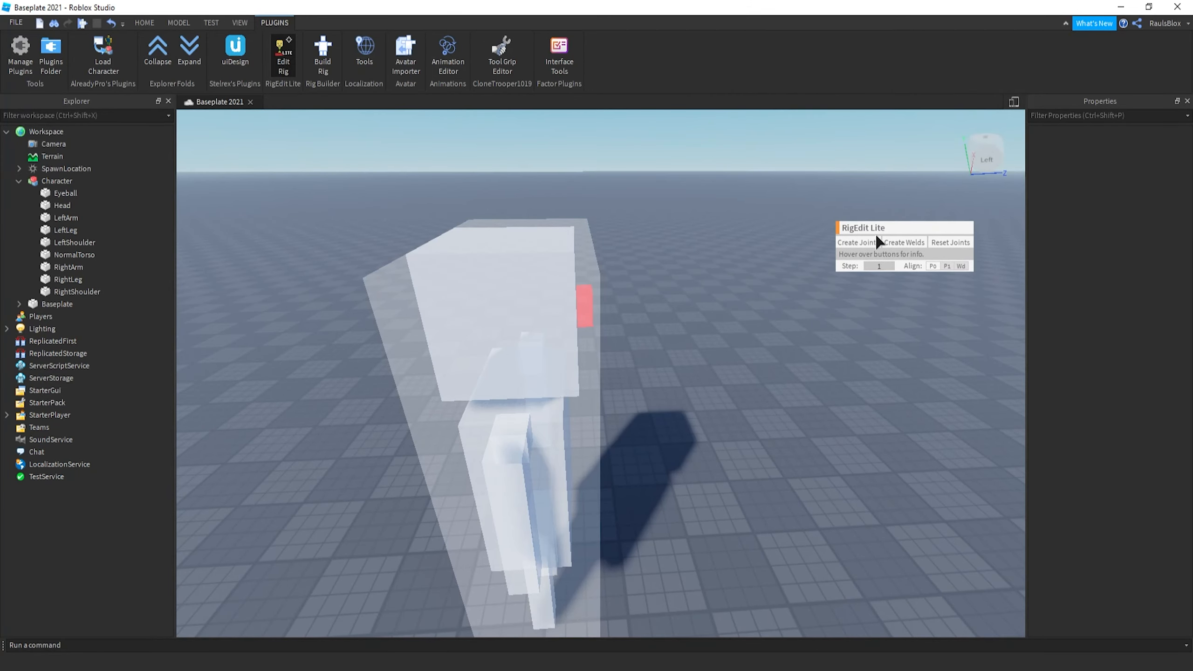
# Create a weld from the Head to the Eyeball with RigEdit Lite.
pyautogui.moveTo(579, 310); pyautogui.dragTo(442, 289, button='right')
pyautogui.moveTo(350, 279); pyautogui.dragTo(953, 295, button='middle')
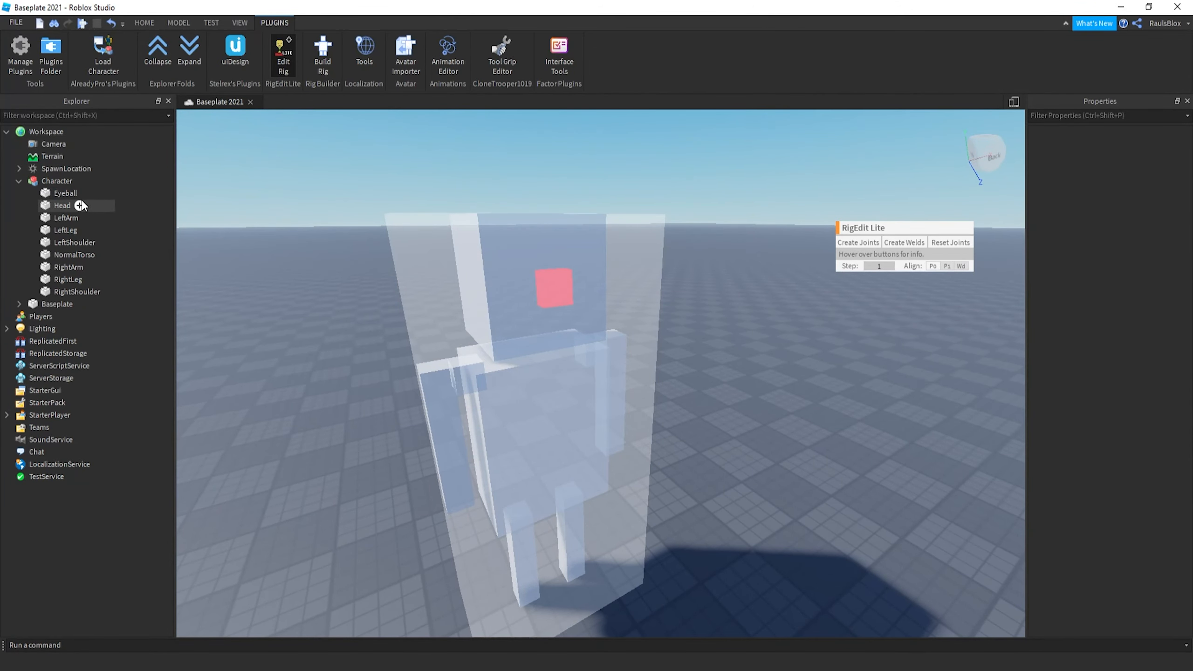
pyautogui.click(80, 206)
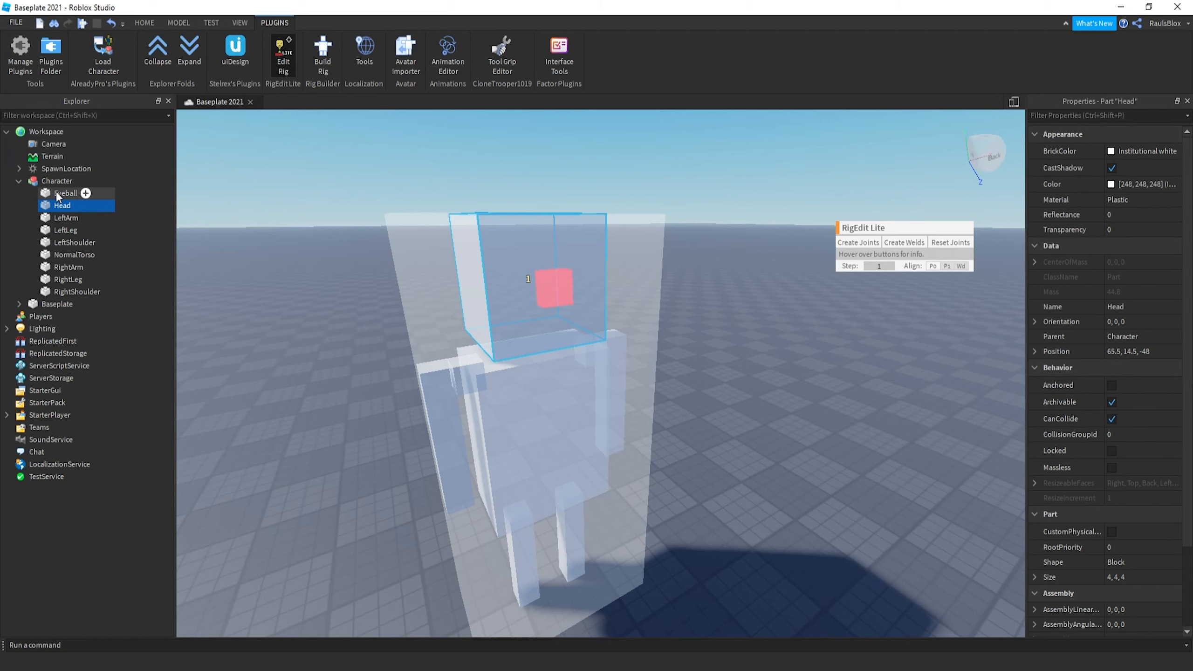
pyautogui.keyDown('ctrl'); pyautogui.click(61, 192); pyautogui.keyUp('ctrl')
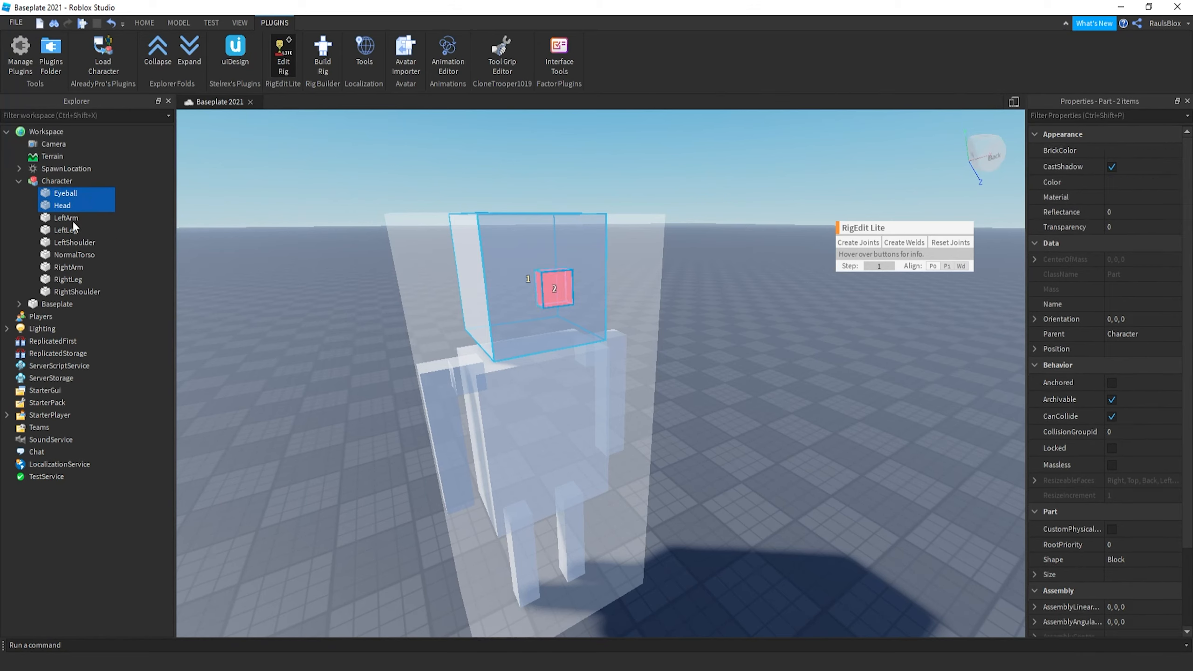
pyautogui.click(904, 242)
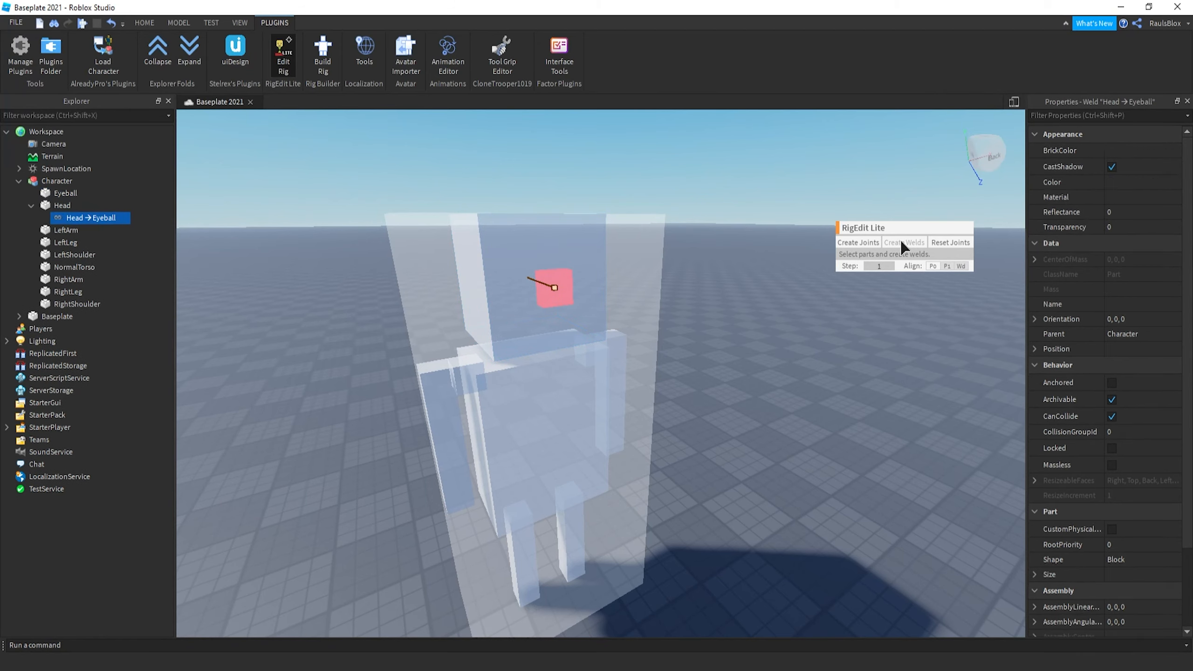
# Examine the weld line between the head and the eyeball from several sides and distances.
pyautogui.moveTo(759, 206); pyautogui.dragTo(758, 201, button='right')
pyautogui.scroll(4, 522, 320)
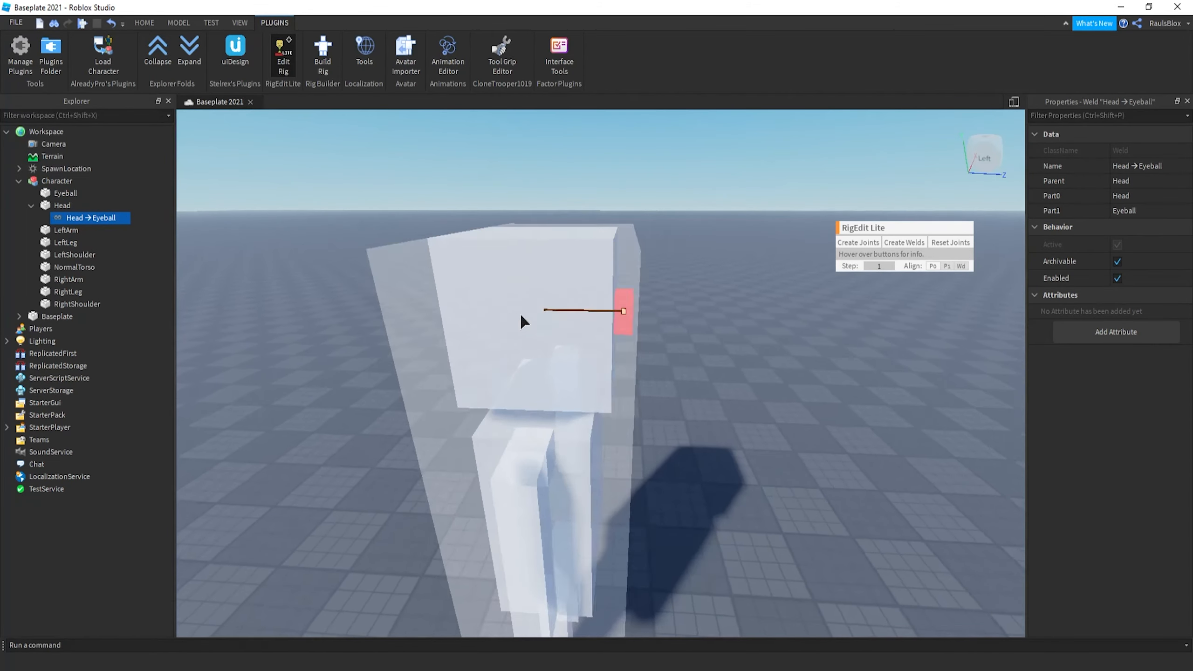
pyautogui.moveTo(787, 282); pyautogui.dragTo(788, 282, button='right')
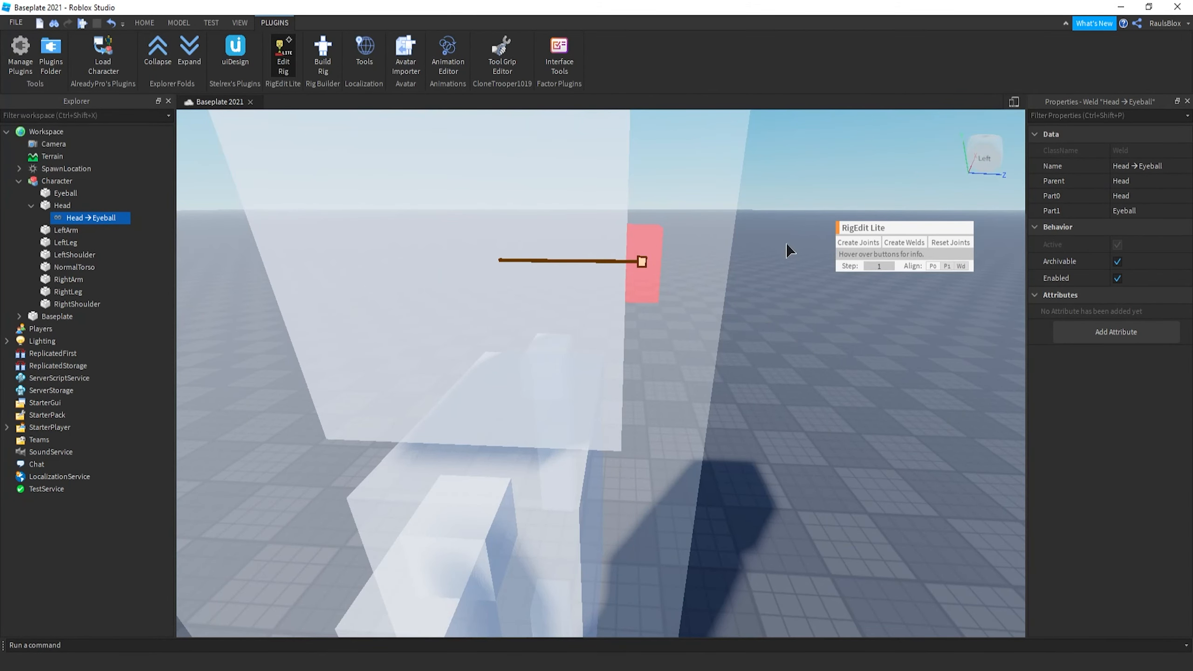
pyautogui.scroll(-5, 560, 349)
pyautogui.scroll(2, 615, 320)
pyautogui.moveTo(583, 299); pyautogui.dragTo(583, 300, button='right')
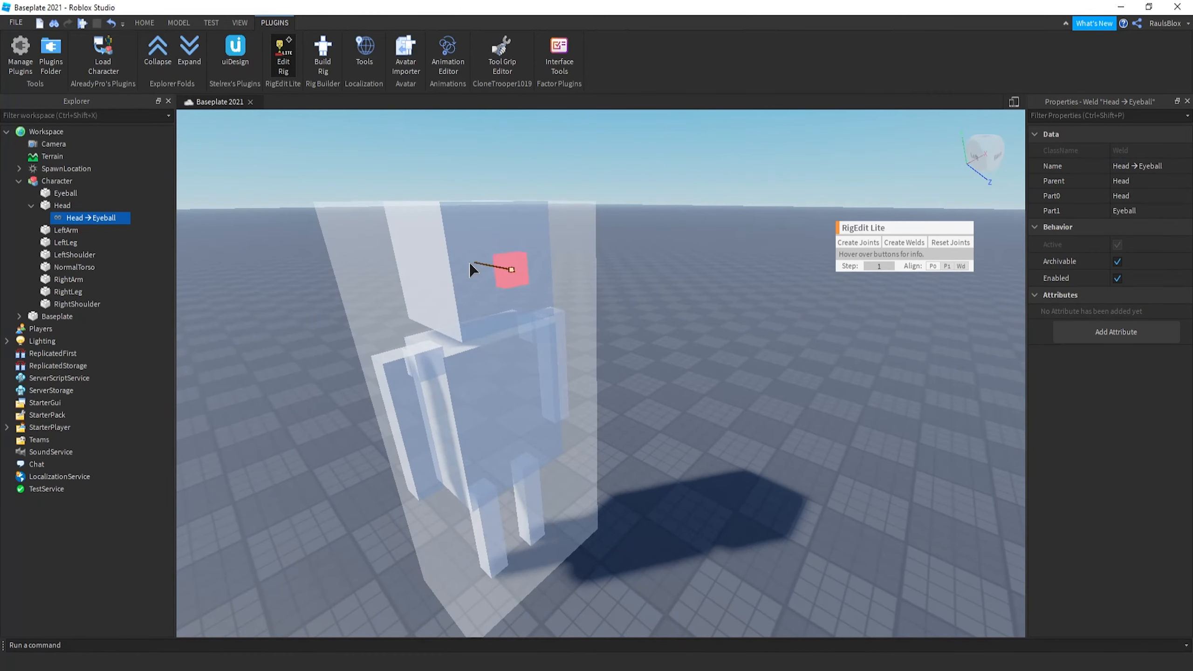
pyautogui.moveTo(474, 266); pyautogui.dragTo(476, 266, button='right')
pyautogui.press('a')
pyautogui.press('d')
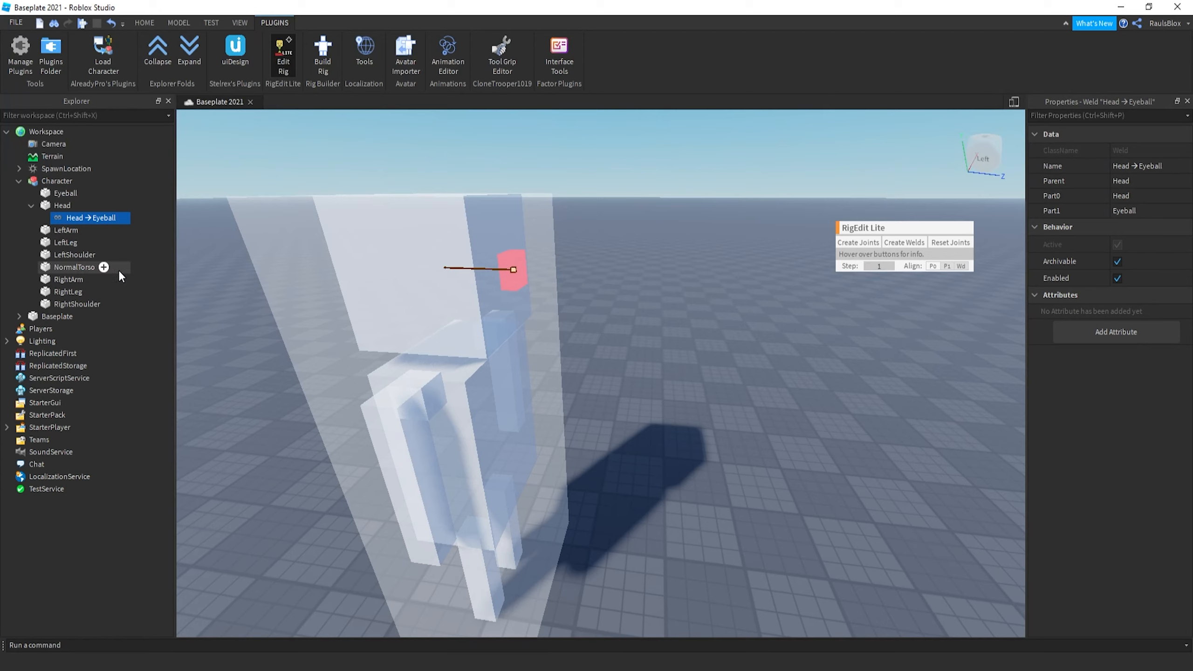
pyautogui.click(53, 267)
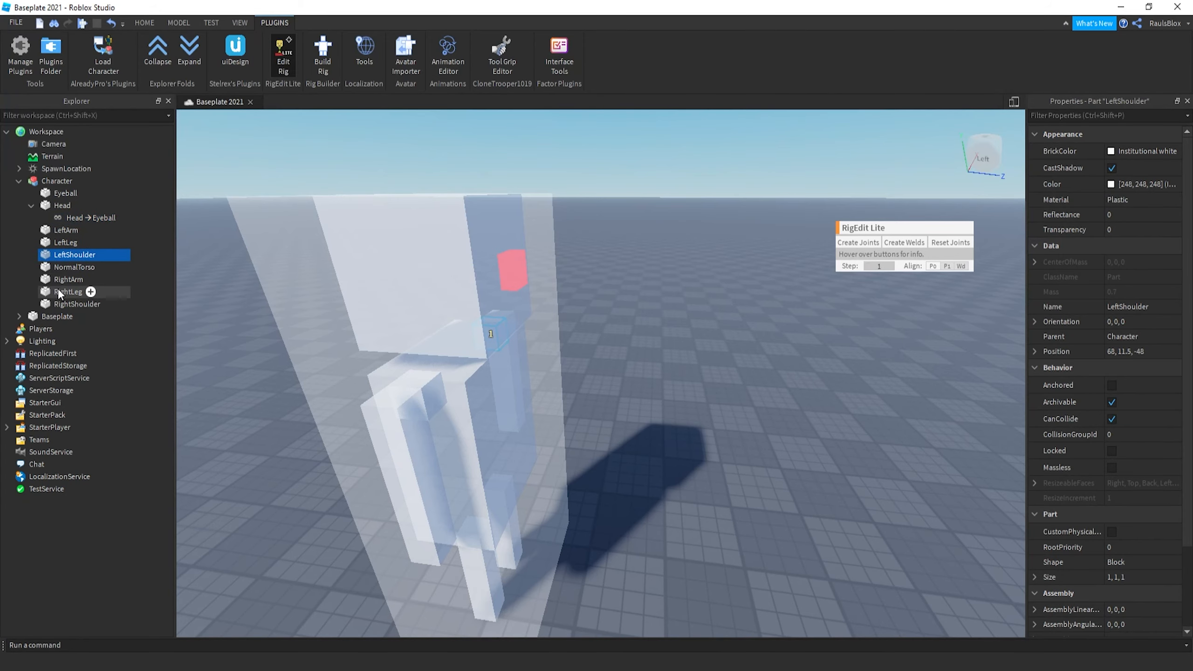
pyautogui.click(58, 291)
pyautogui.click(59, 230)
pyautogui.click(63, 279)
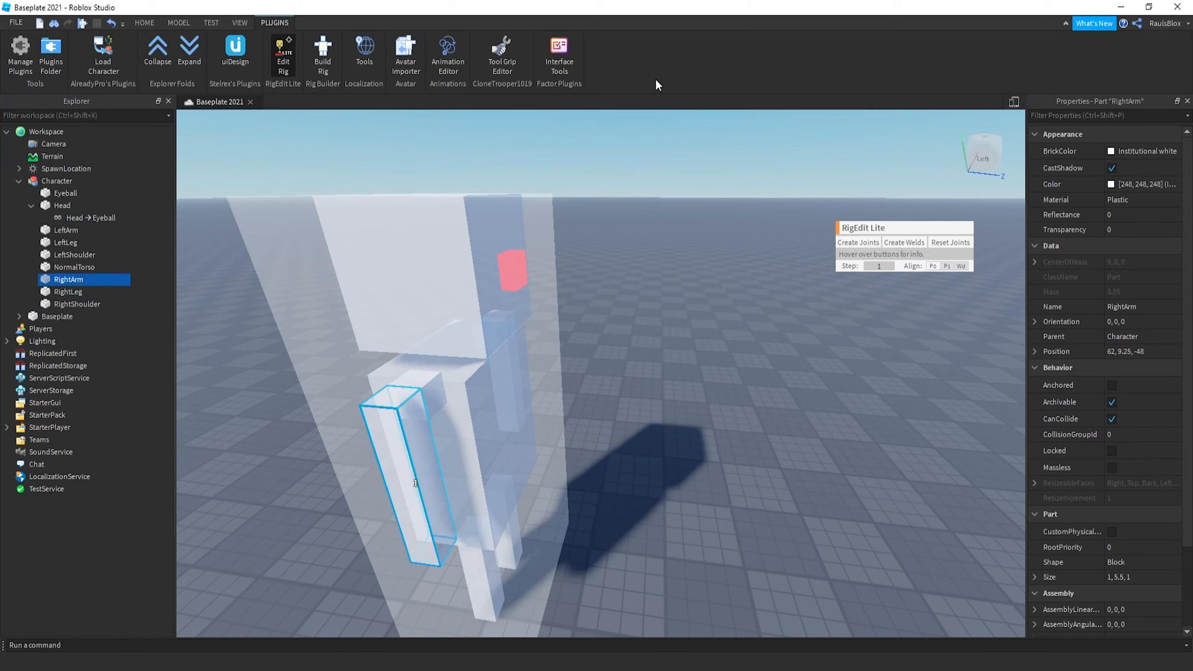
# Leave rig editing, duplicate NormalTorso in place and shrink the copy about its centre to 4, 5.5, 2 studs.
pyautogui.click(290, 60)
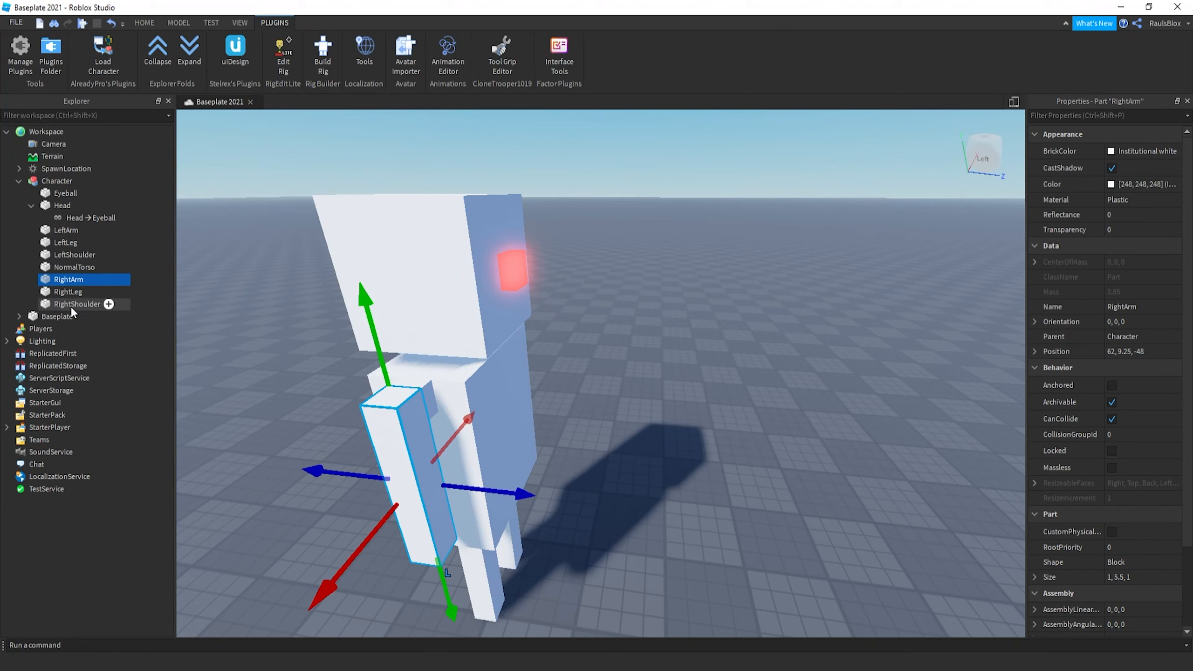
pyautogui.click(63, 258)
pyautogui.click(94, 267)
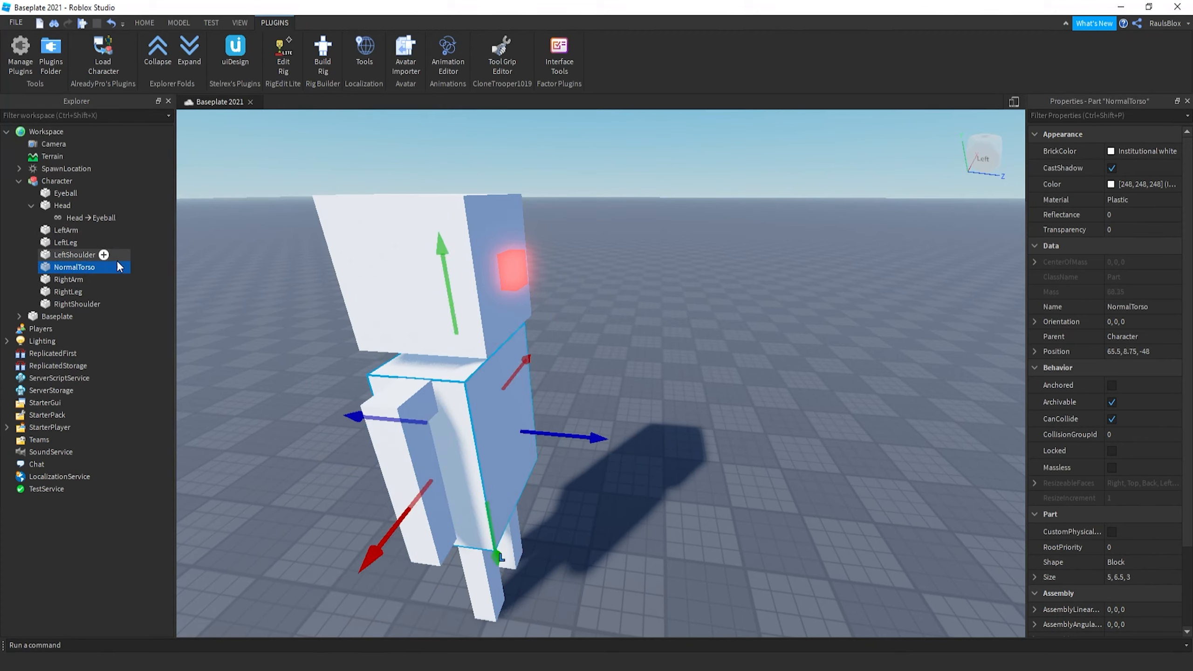
pyautogui.hotkey('ctrl', 'd')
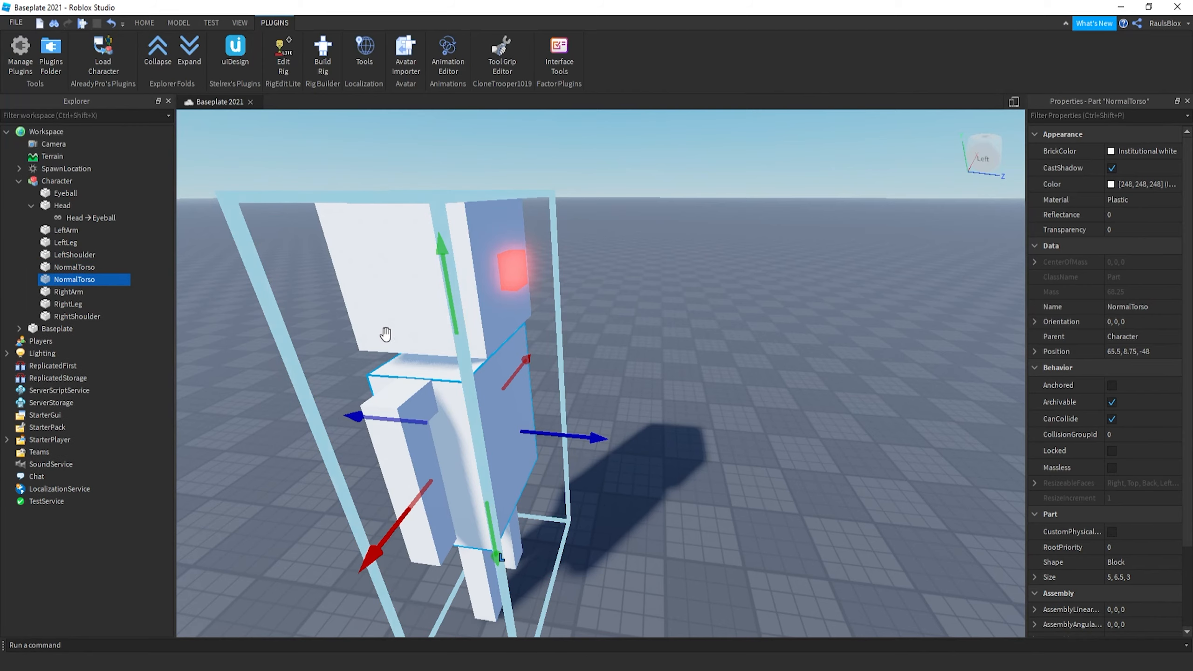
pyautogui.hotkey('ctrl', '1')
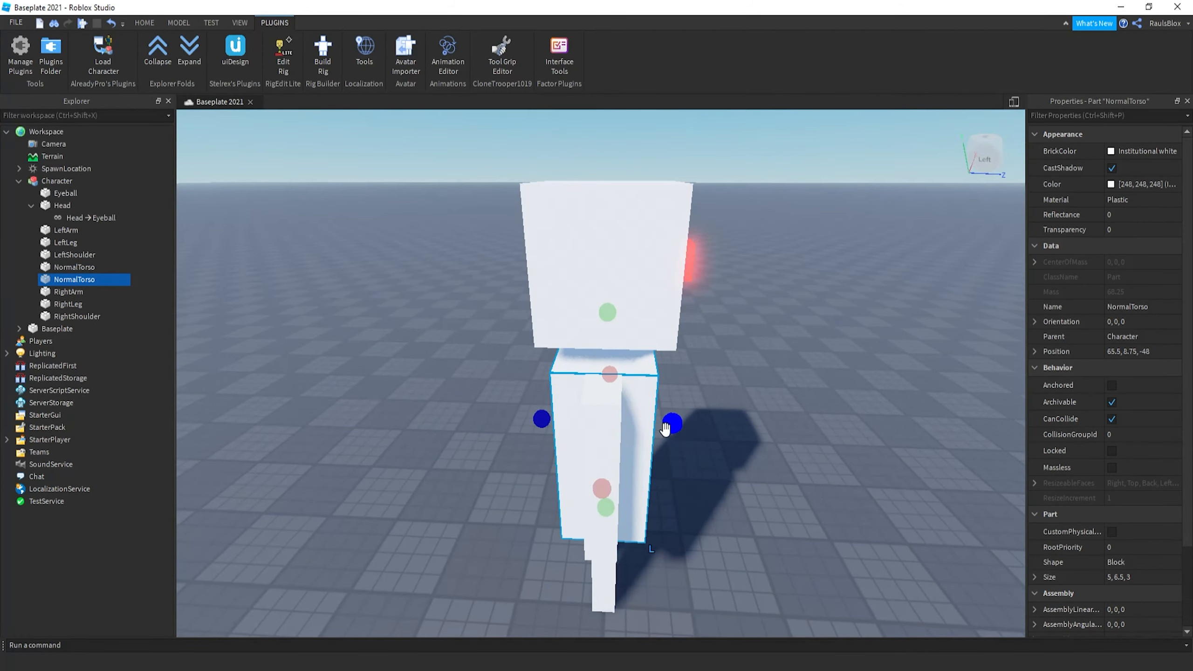
pyautogui.keyDown('ctrl'); pyautogui.moveTo(672, 429); pyautogui.dragTo(662, 431); pyautogui.keyUp('ctrl')
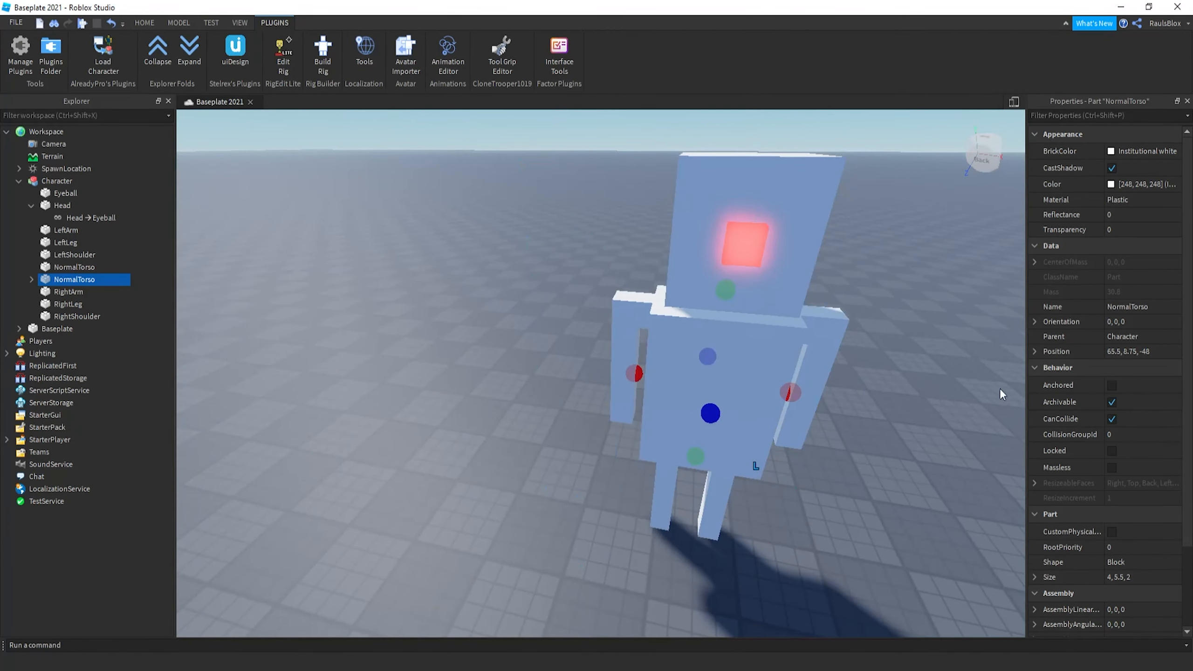
# Rename the smaller torso copy as HumanoidRootPart.
pyautogui.click(1138, 307)
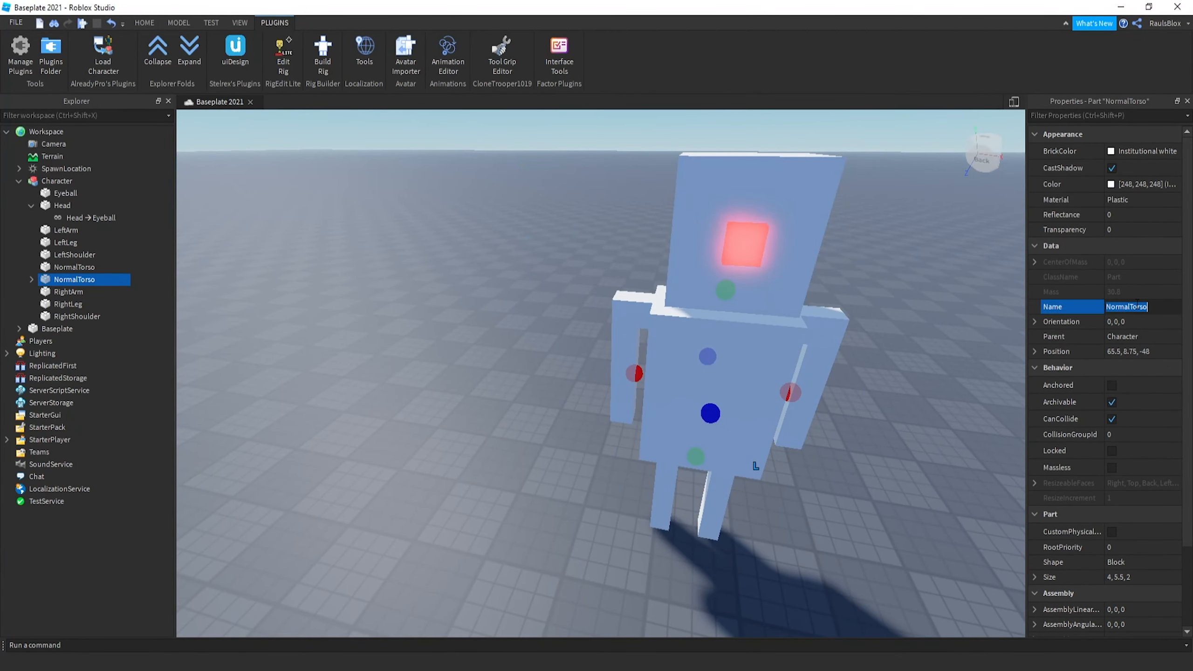
pyautogui.write('HumanoidRootPart')
pyautogui.press('Return')
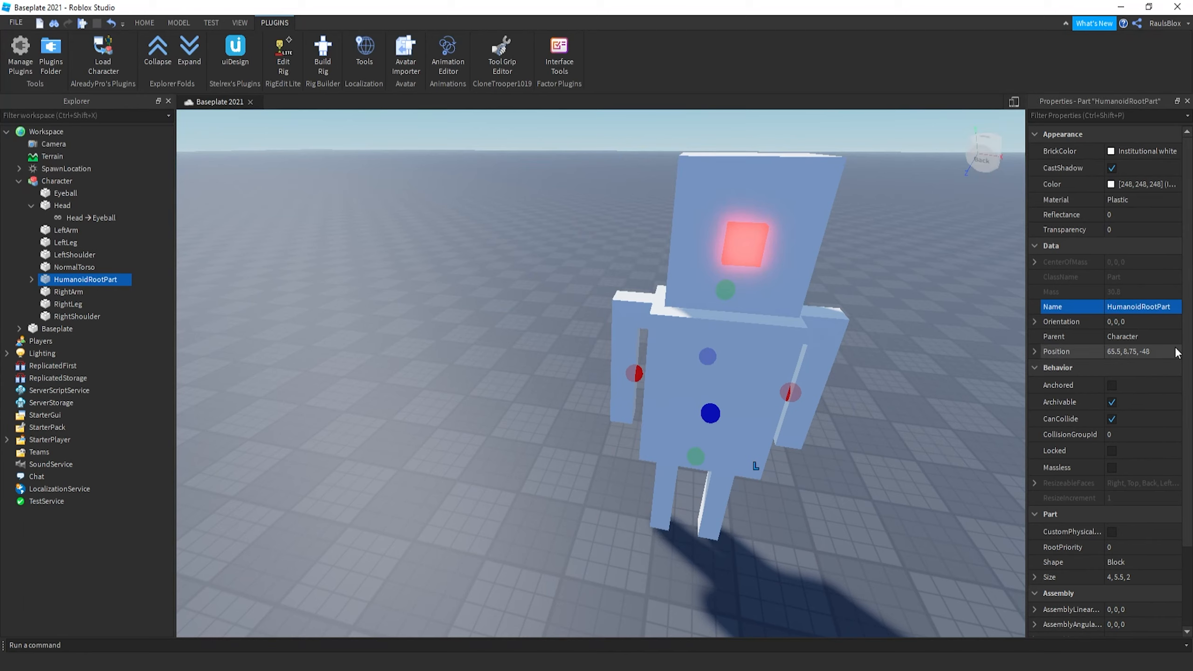
# Delete both welds inside HumanoidRootPart.
pyautogui.click(33, 279)
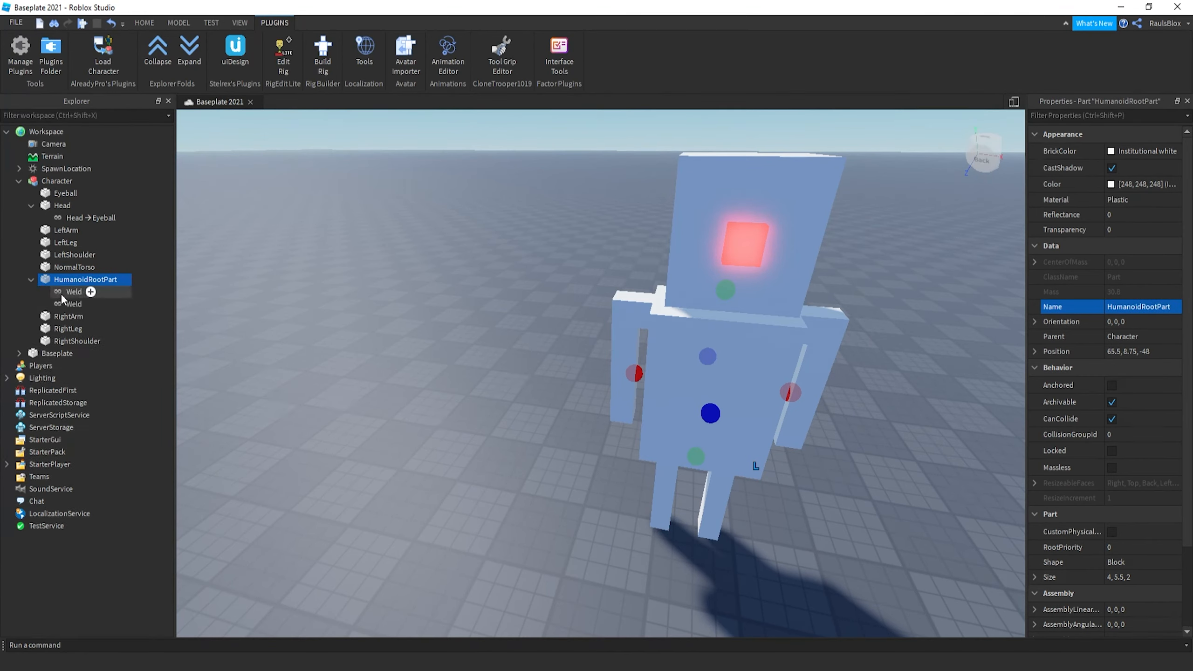
pyautogui.click(64, 294)
pyautogui.press('Delete')
pyautogui.click(65, 294)
pyautogui.press('Delete')
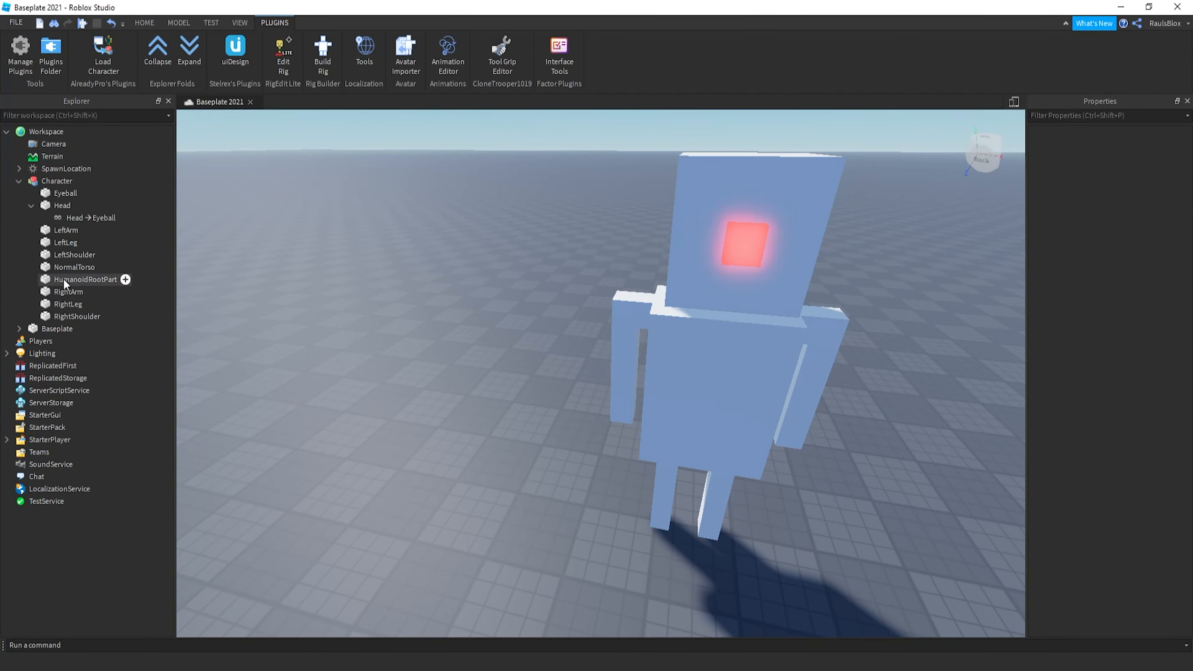
# Reopen RigEdit Lite on the whole Character model and move the plugin window farther from the character.
pyautogui.click(63, 278)
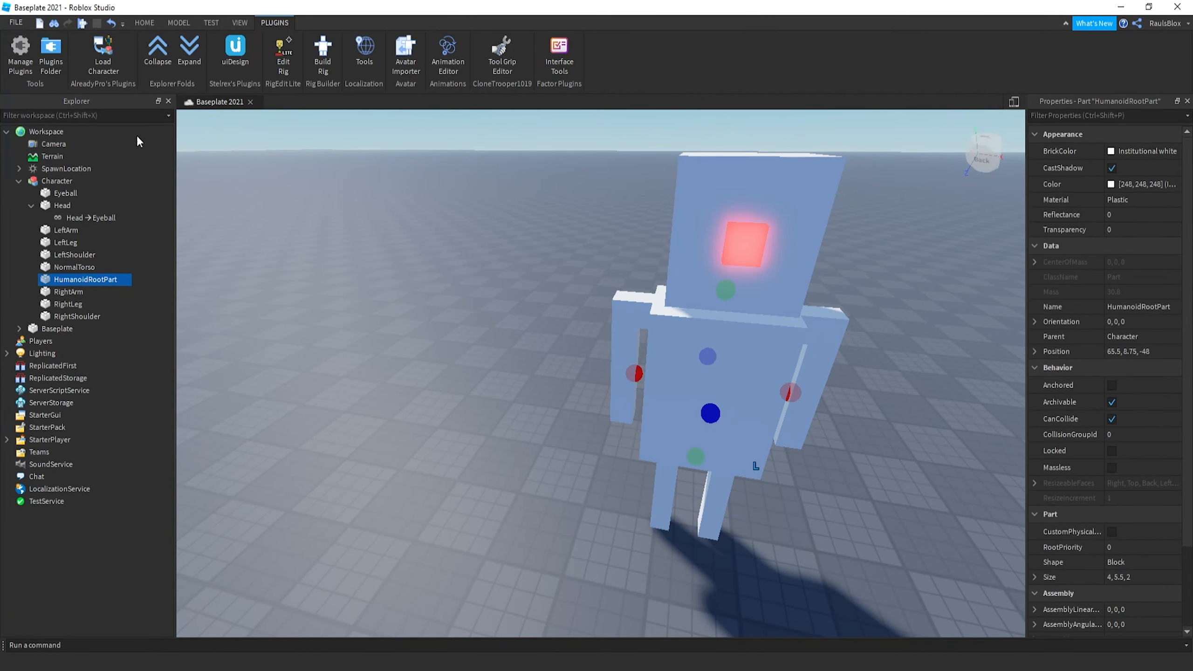
pyautogui.click(56, 180)
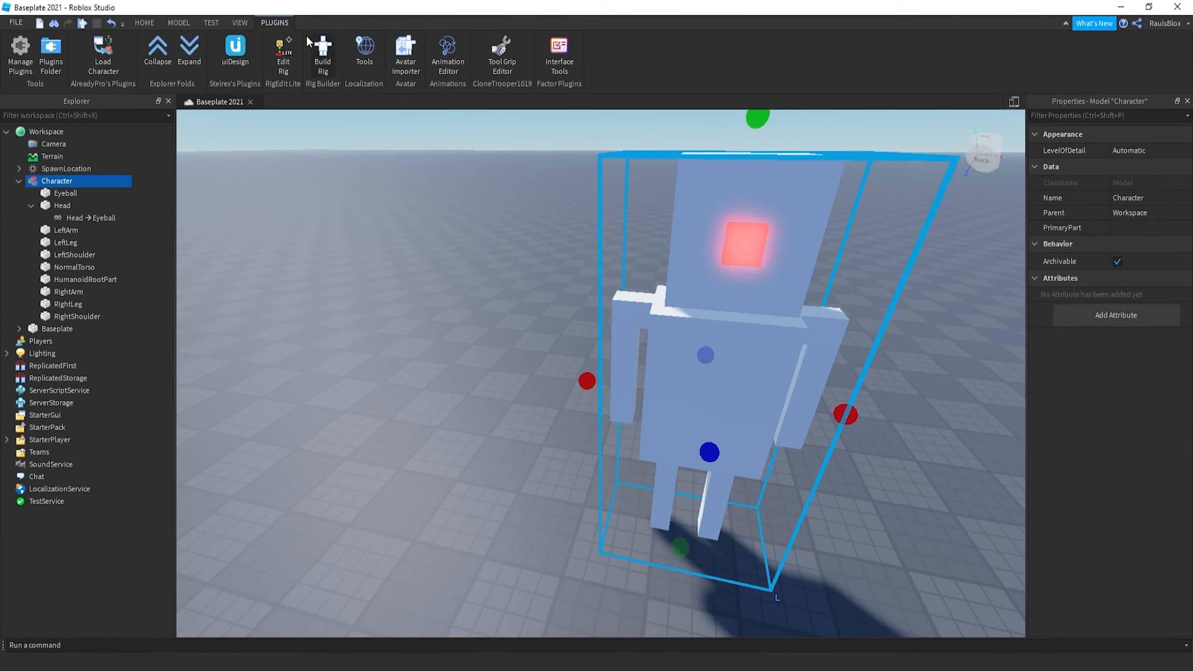
pyautogui.click(285, 42)
pyautogui.moveTo(881, 232); pyautogui.dragTo(932, 239)
pyautogui.moveTo(869, 251); pyautogui.dragTo(869, 251, button='right')
pyautogui.press('a')
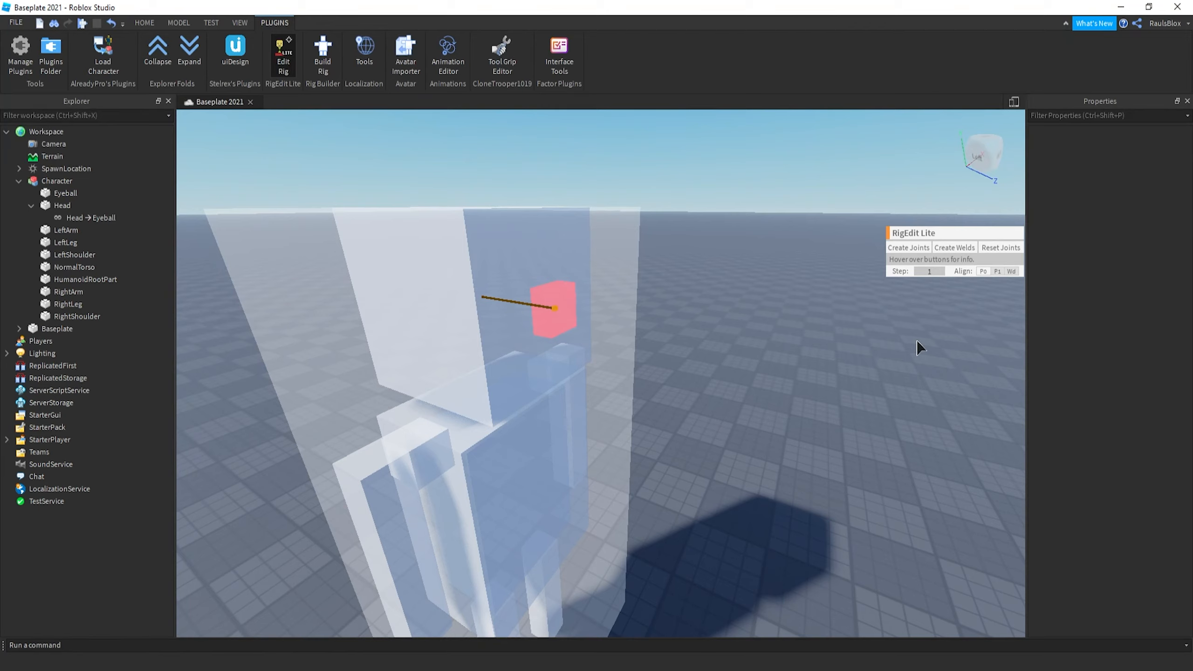
# Create a joint with HumanoidRootPart as the first part and NormalTorso as the second.
pyautogui.click(66, 280)
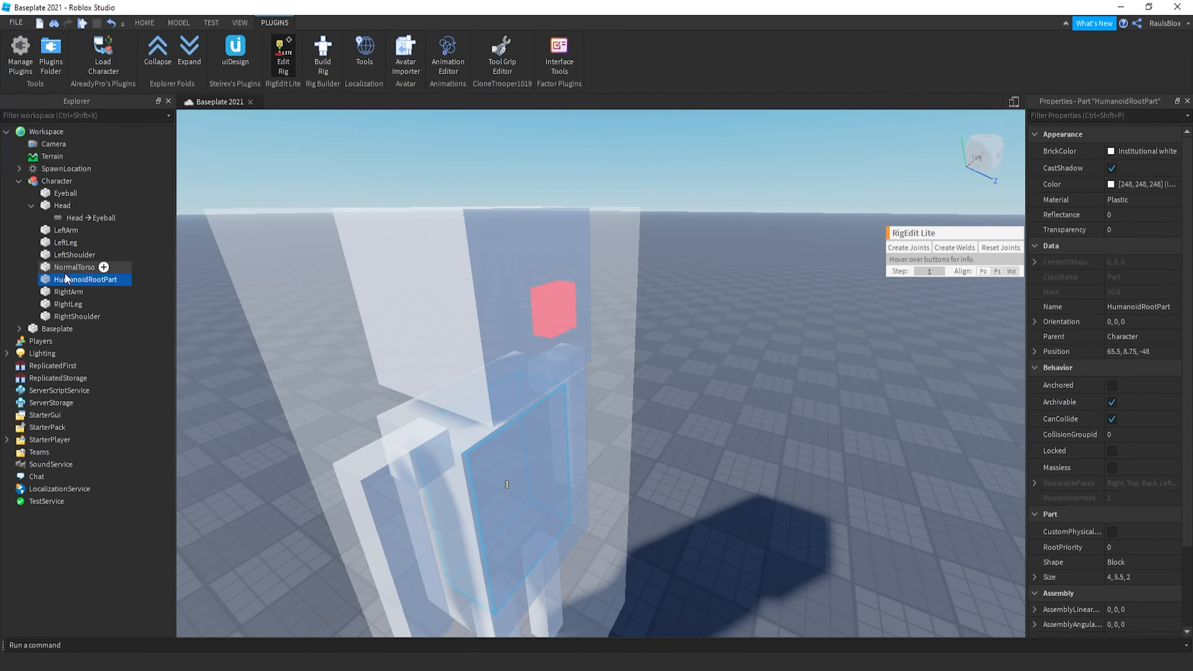
pyautogui.keyDown('ctrl'); pyautogui.click(102, 267); pyautogui.keyUp('ctrl')
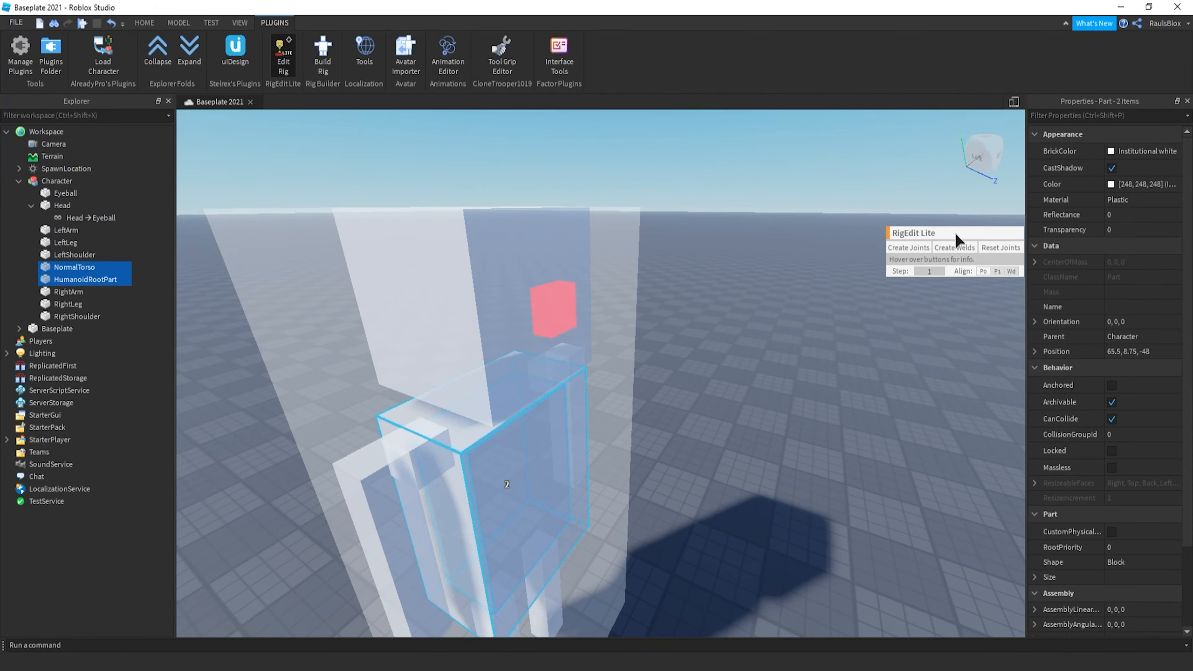
pyautogui.moveTo(957, 234); pyautogui.dragTo(936, 245)
pyautogui.click(891, 251)
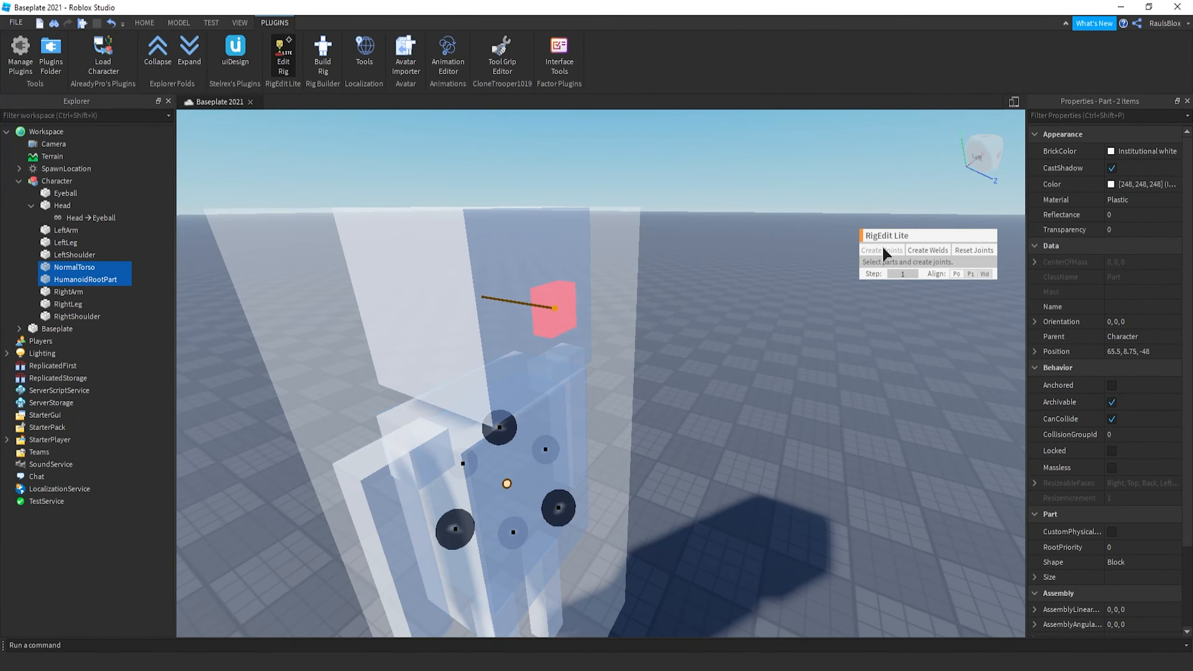
pyautogui.scroll(-3, 711, 336)
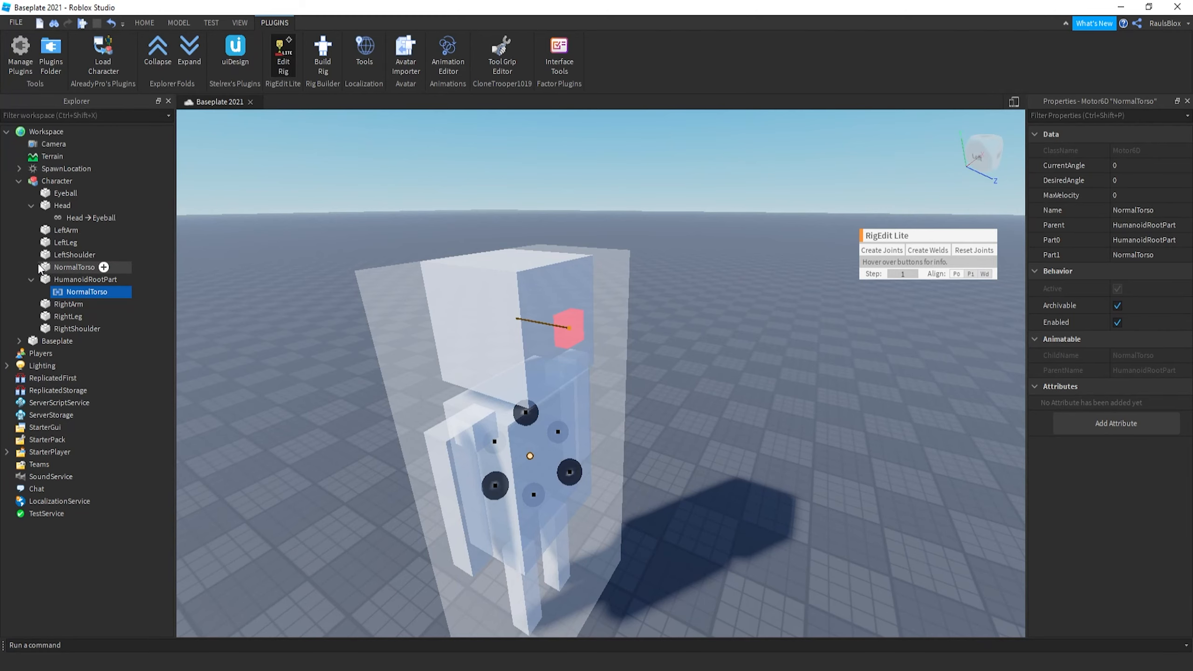
# Create a joint from NormalTorso to LeftShoulder.
pyautogui.click(58, 267)
pyautogui.keyDown('ctrl'); pyautogui.click(62, 257); pyautogui.keyUp('ctrl')
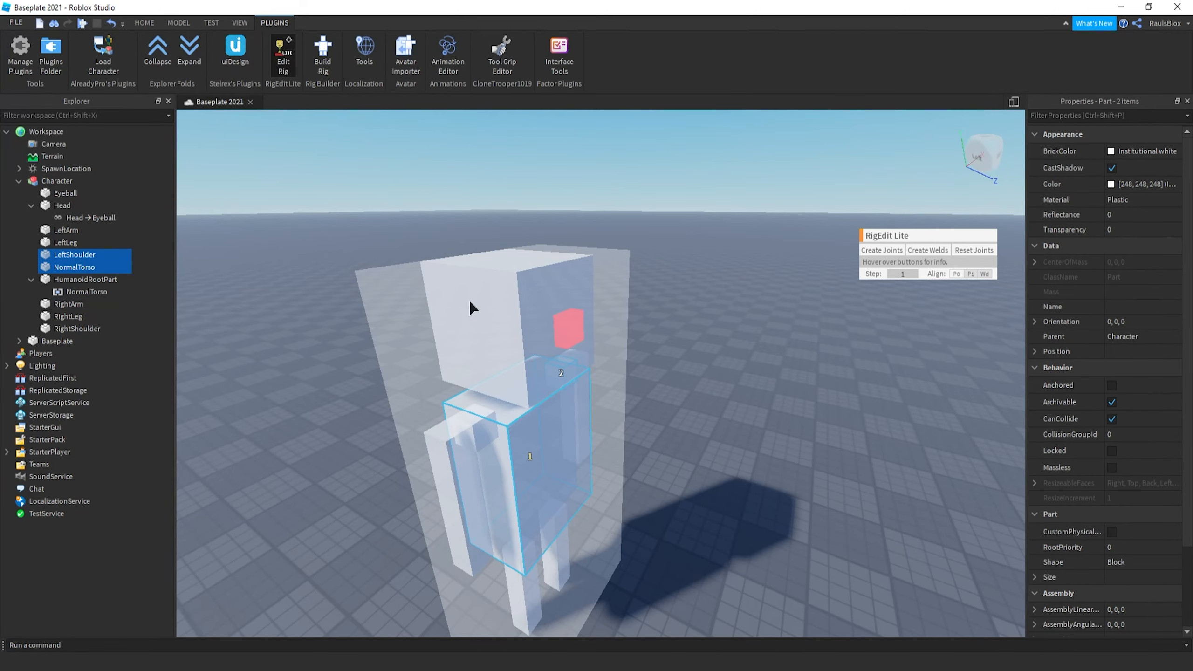
pyautogui.moveTo(471, 307); pyautogui.dragTo(473, 305, button='right')
pyautogui.click(891, 253)
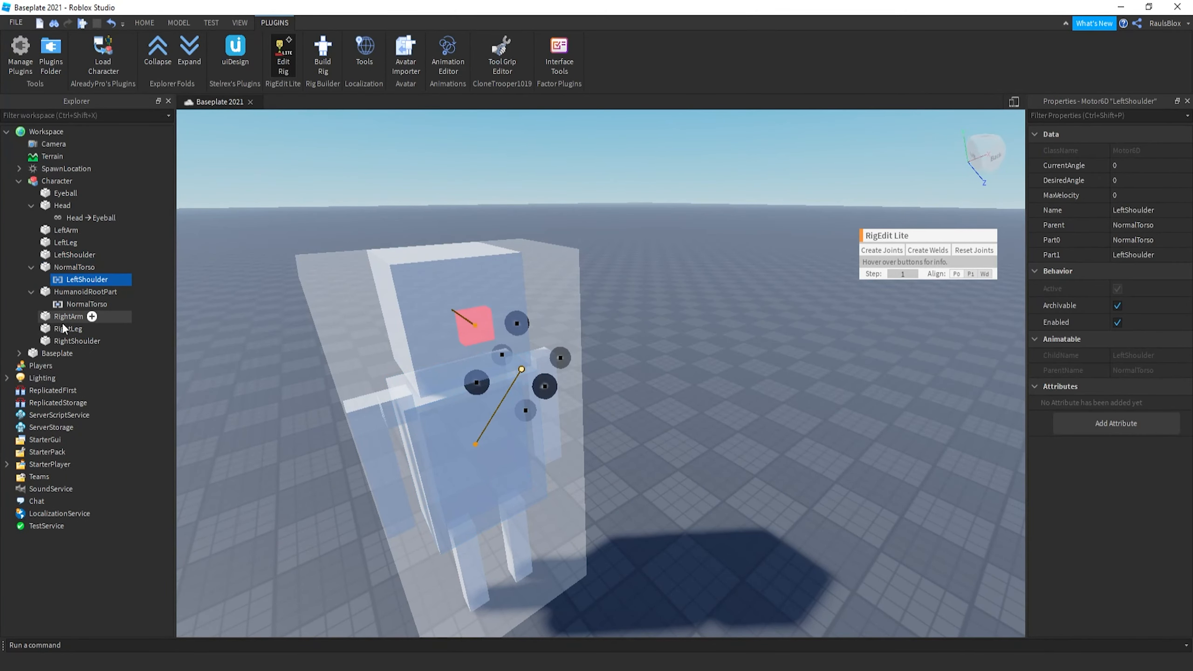
# Try to create a joint from HumanoidRootPart to LeftShoulder, and undo back to before the torso copy was renamed.
pyautogui.click(72, 292)
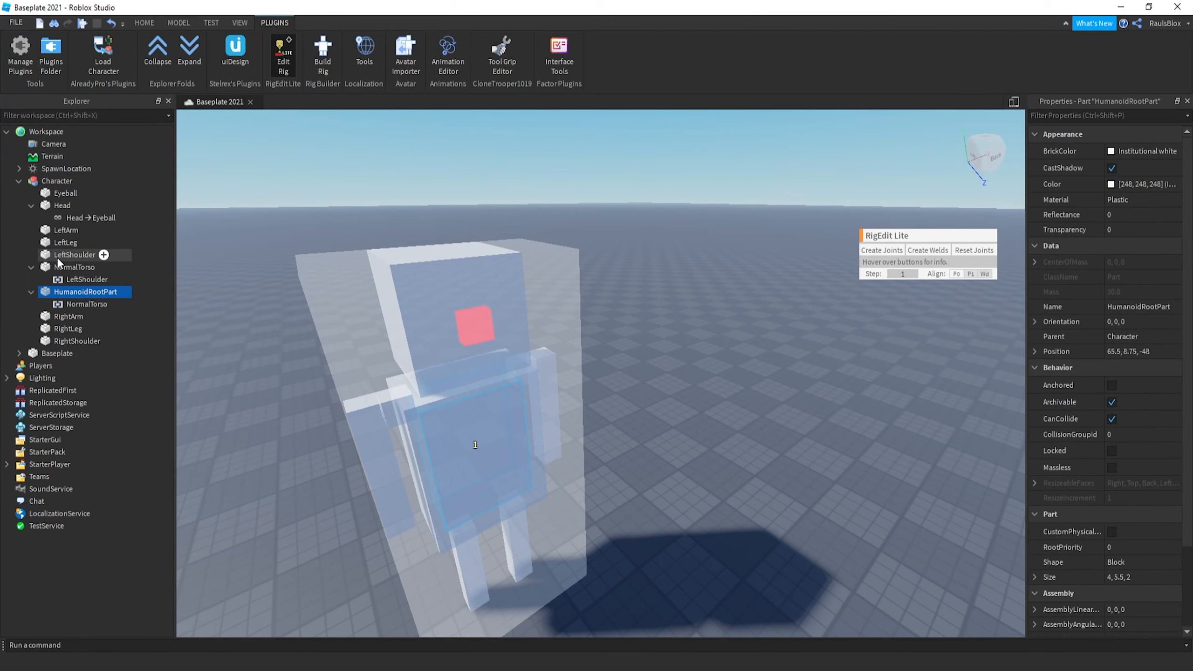
pyautogui.keyDown('ctrl'); pyautogui.click(58, 257); pyautogui.keyUp('ctrl')
pyautogui.click(883, 252)
pyautogui.click(62, 294)
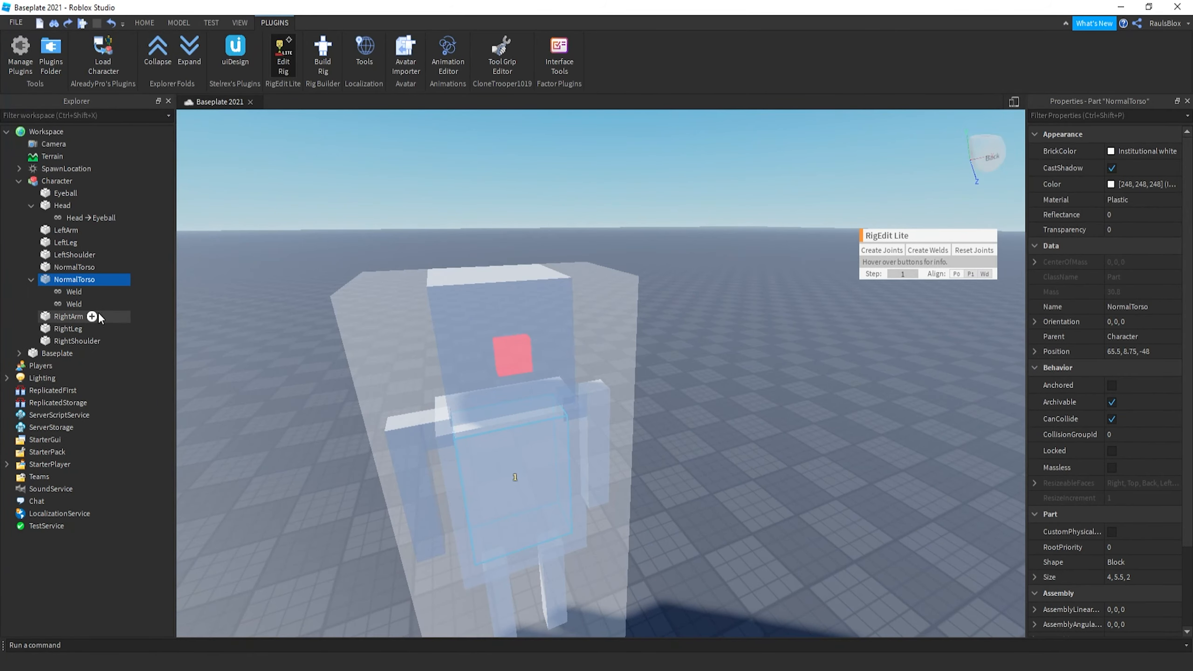
# Delete both welds inside the smaller NormalTorso copy.
pyautogui.click(75, 304)
pyautogui.keyDown('ctrl'); pyautogui.click(72, 292); pyautogui.keyUp('ctrl')
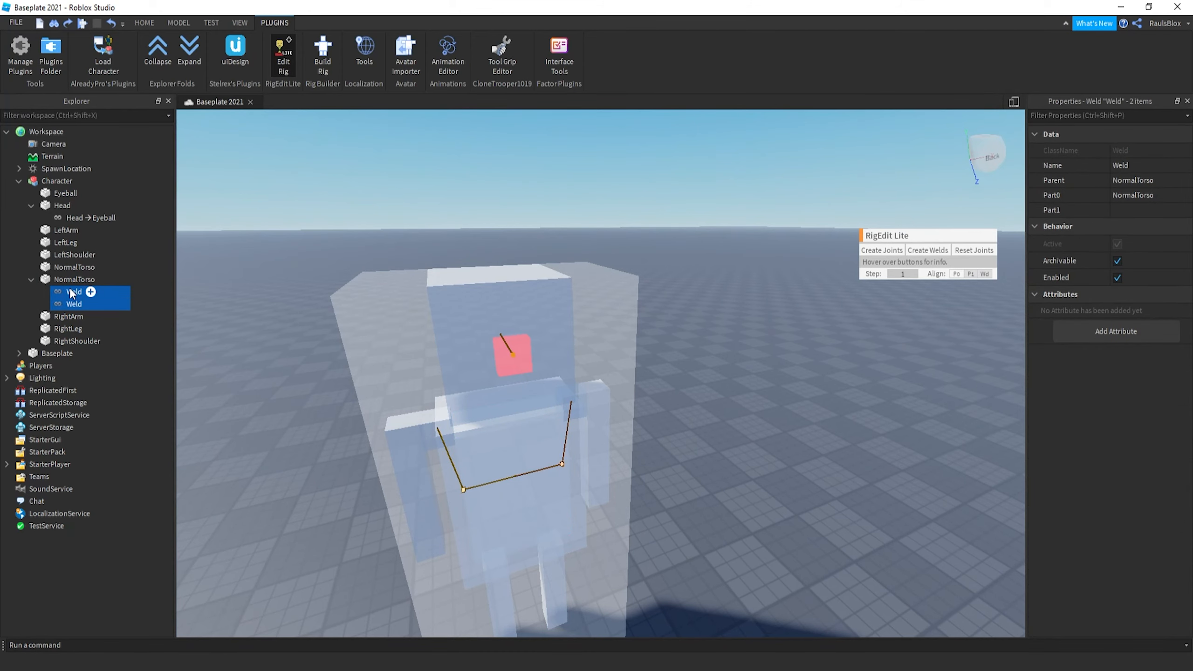
pyautogui.press('Delete')
# Rename the smaller NormalTorso copy as HumanoidRootPart.
pyautogui.click(74, 280)
pyautogui.click(1132, 306)
pyautogui.write('Hum')
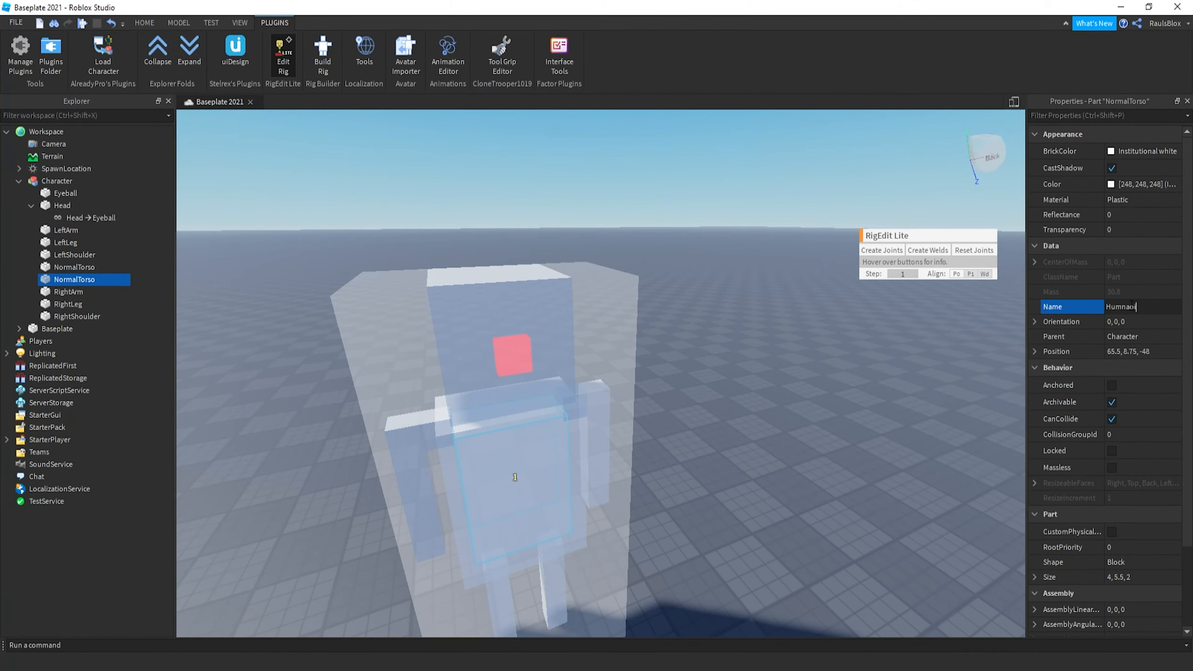
pyautogui.write('naoi')
pyautogui.press('BackSpace')
pyautogui.press('BackSpace')
pyautogui.press('BackSpace')
pyautogui.press('BackSpace')
pyautogui.write('anoidRootPart')
pyautogui.press('Return')
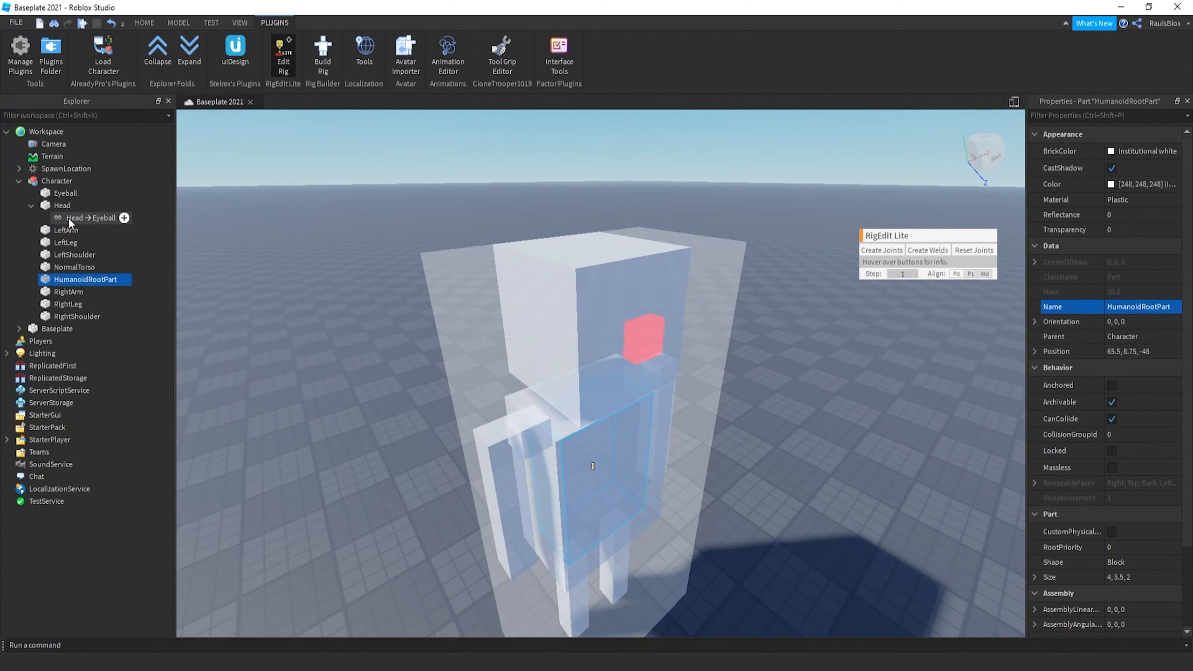
# Create a joint from HumanoidRootPart to NormalTorso, selecting HumanoidRootPart first.
pyautogui.click(71, 220)
pyautogui.click(45, 185)
pyautogui.click(84, 279)
pyautogui.keyDown('ctrl'); pyautogui.click(82, 268); pyautogui.keyUp('ctrl')
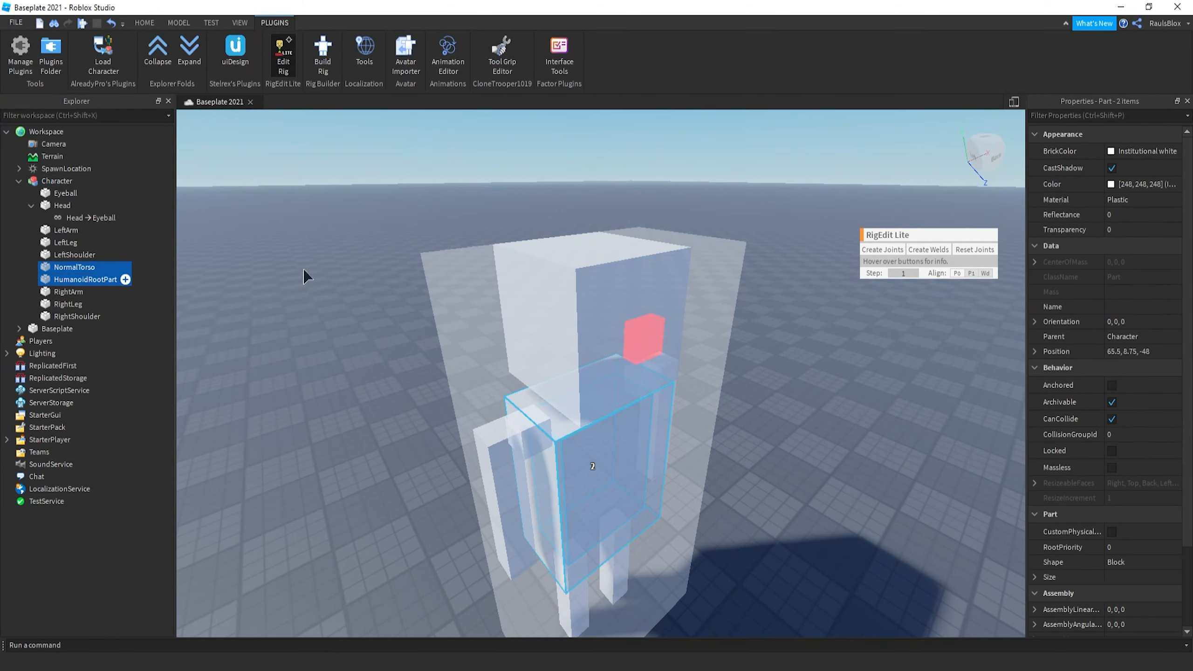
pyautogui.click(887, 249)
# Create joints from NormalTorso to LeftShoulder and to RightShoulder.
pyautogui.click(61, 267)
pyautogui.keyDown('ctrl'); pyautogui.click(68, 255); pyautogui.keyUp('ctrl')
pyautogui.click(903, 250)
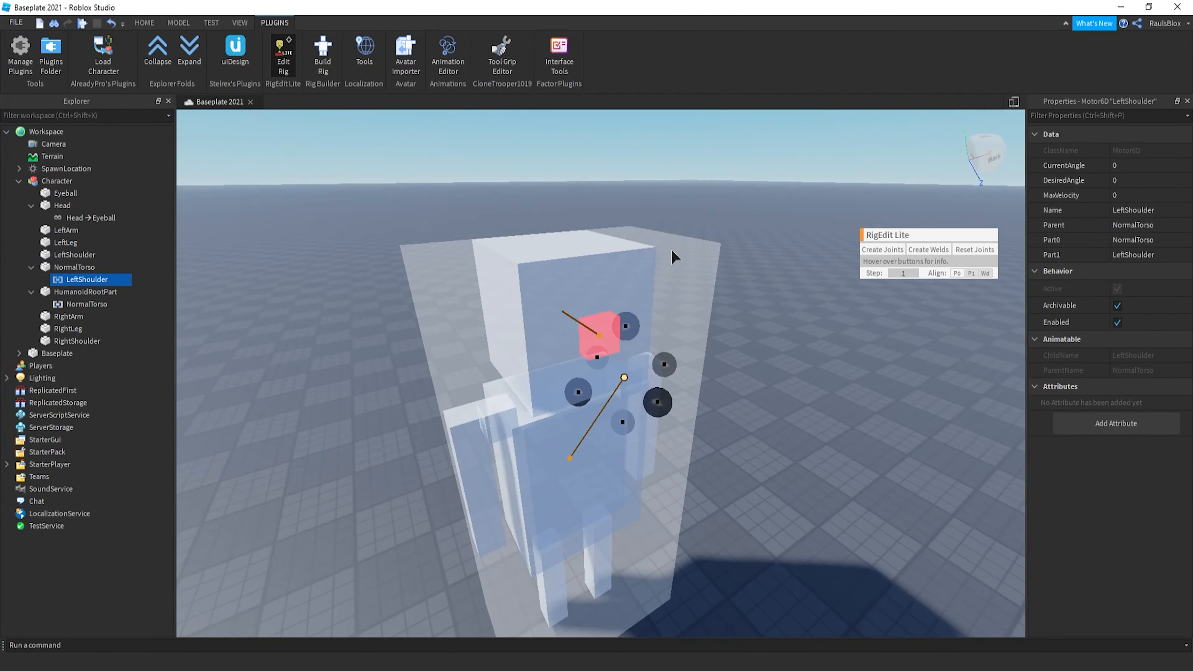
pyautogui.click(70, 267)
pyautogui.click(891, 248)
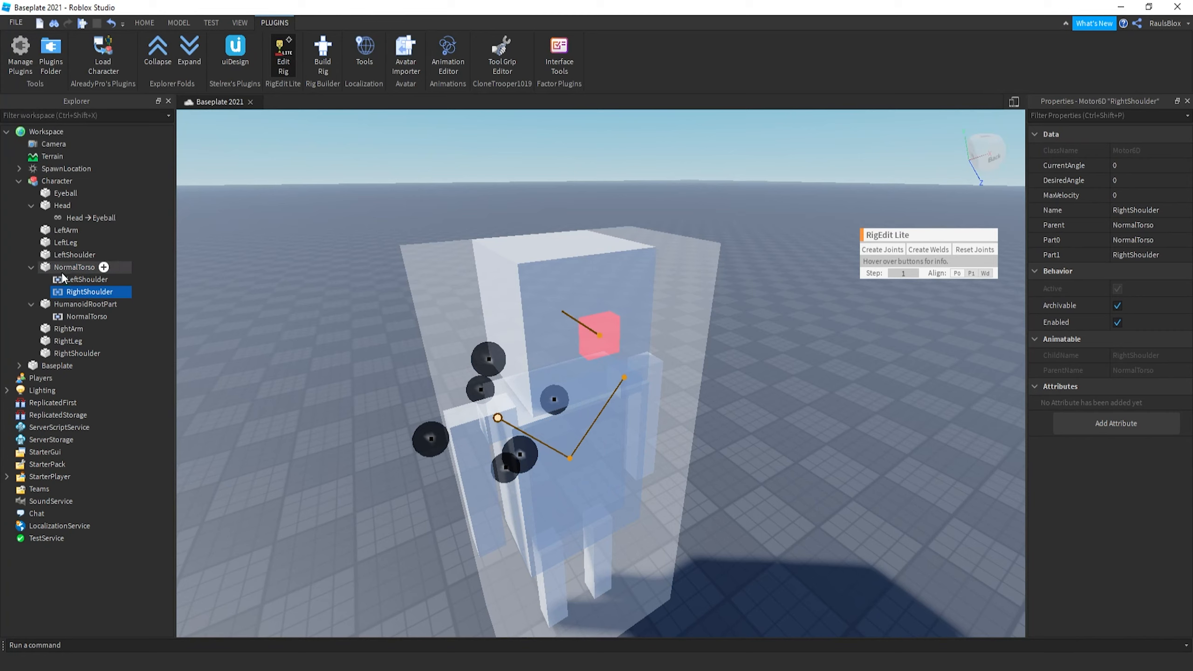
# Create joints from NormalTorso to RightLeg and to RightArm.
pyautogui.click(64, 268)
pyautogui.keyDown('ctrl'); pyautogui.click(65, 341); pyautogui.keyUp('ctrl')
pyautogui.click(885, 250)
pyautogui.click(67, 267)
pyautogui.keyDown('ctrl'); pyautogui.click(68, 341); pyautogui.keyUp('ctrl')
pyautogui.click(885, 249)
# Create joints from NormalTorso to LeftLeg and to LeftArm.
pyautogui.click(67, 267)
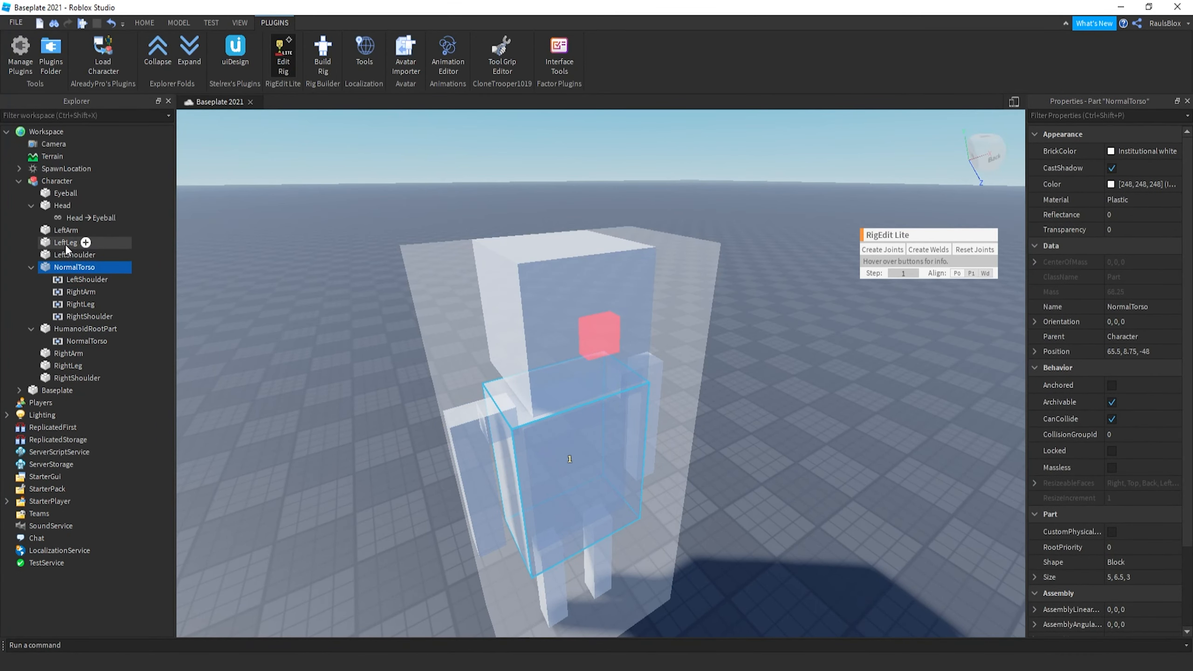
pyautogui.keyDown('ctrl'); pyautogui.click(66, 243); pyautogui.keyUp('ctrl')
pyautogui.click(885, 249)
pyautogui.click(59, 267)
pyautogui.keyDown('ctrl'); pyautogui.click(65, 230); pyautogui.keyUp('ctrl')
pyautogui.click(886, 237)
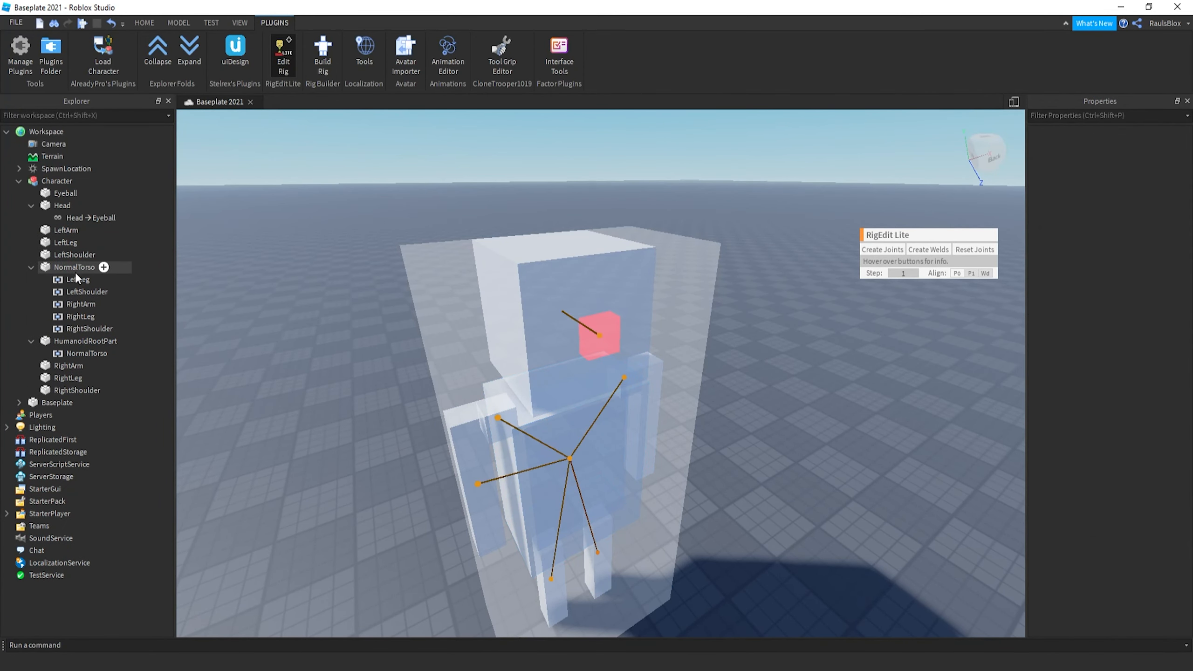
pyautogui.click(74, 269)
pyautogui.keyDown('ctrl'); pyautogui.click(66, 230); pyautogui.keyUp('ctrl')
pyautogui.click(870, 247)
# Create a joint from NormalTorso to Head and clear the selection.
pyautogui.moveTo(704, 257)
pyautogui.mouseDown(button='right')
pyautogui.moveTo(692, 255)
pyautogui.moveTo(717, 246)
pyautogui.mouseUp(button='right')
pyautogui.click(52, 266)
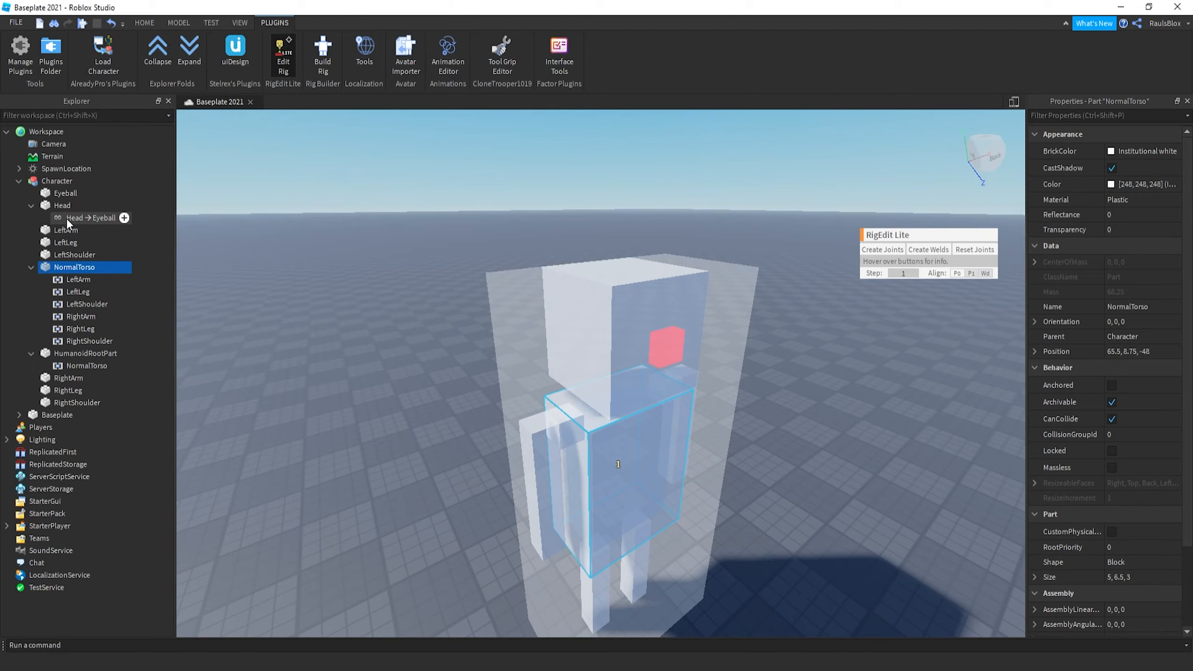
pyautogui.keyDown('ctrl'); pyautogui.click(62, 205); pyautogui.keyUp('ctrl')
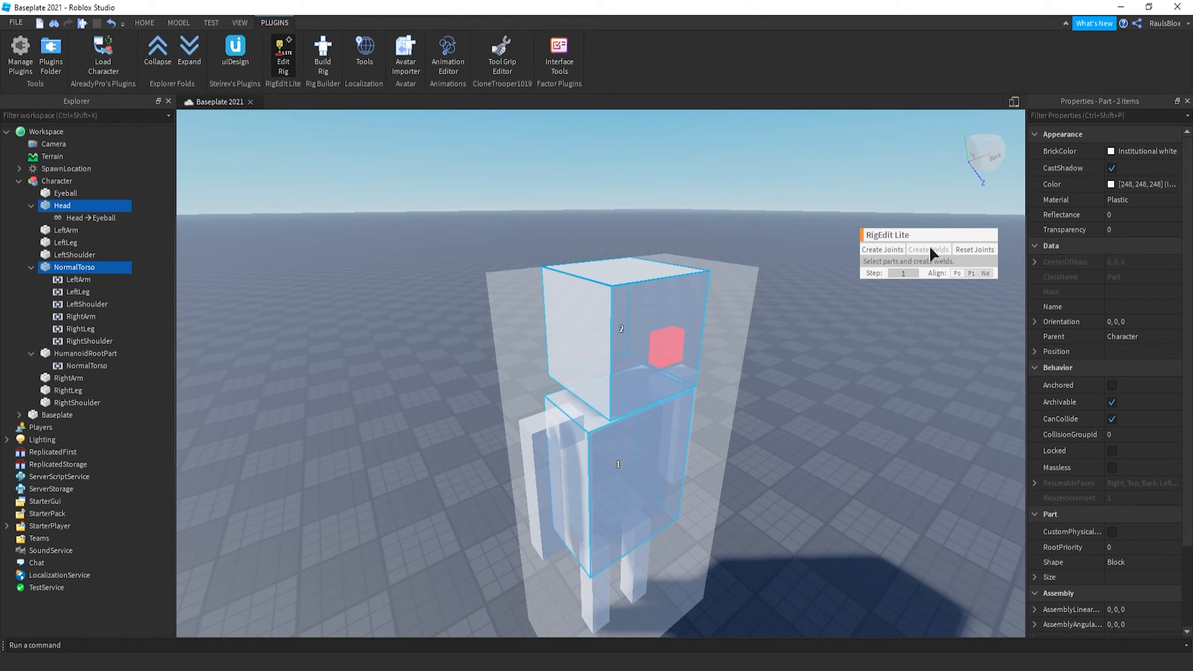
pyautogui.click(882, 249)
pyautogui.click(723, 217)
pyautogui.scroll(-3, 722, 218)
pyautogui.moveTo(722, 217); pyautogui.dragTo(722, 217, button='right')
pyautogui.scroll(-5, 724, 225)
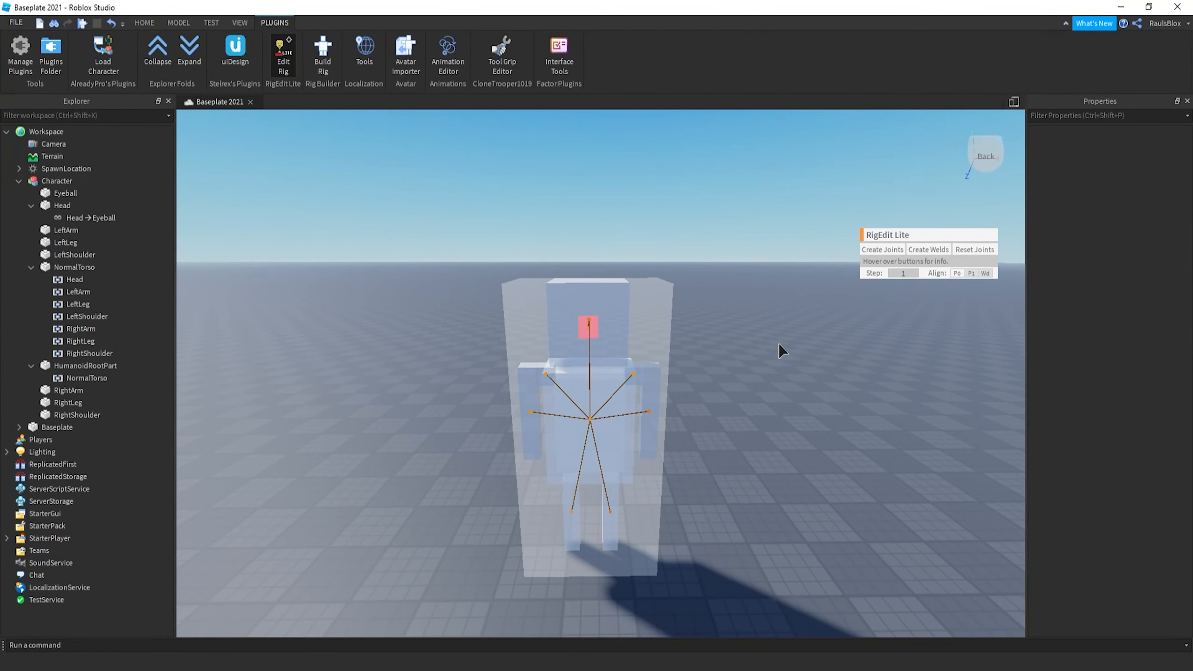
# Raise the RightArm joint from the middle of the arm to its upper end at shoulder height.
pyautogui.moveTo(779, 351); pyautogui.dragTo(767, 360, button='right')
pyautogui.scroll(5, 642, 388)
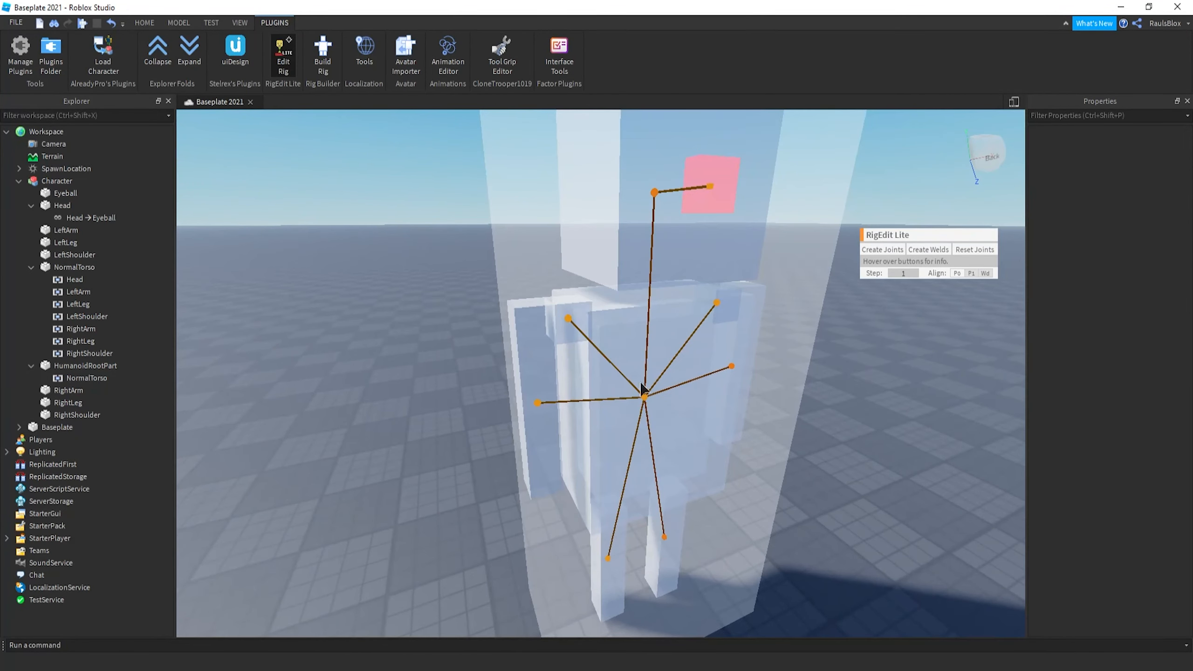
pyautogui.click(536, 402)
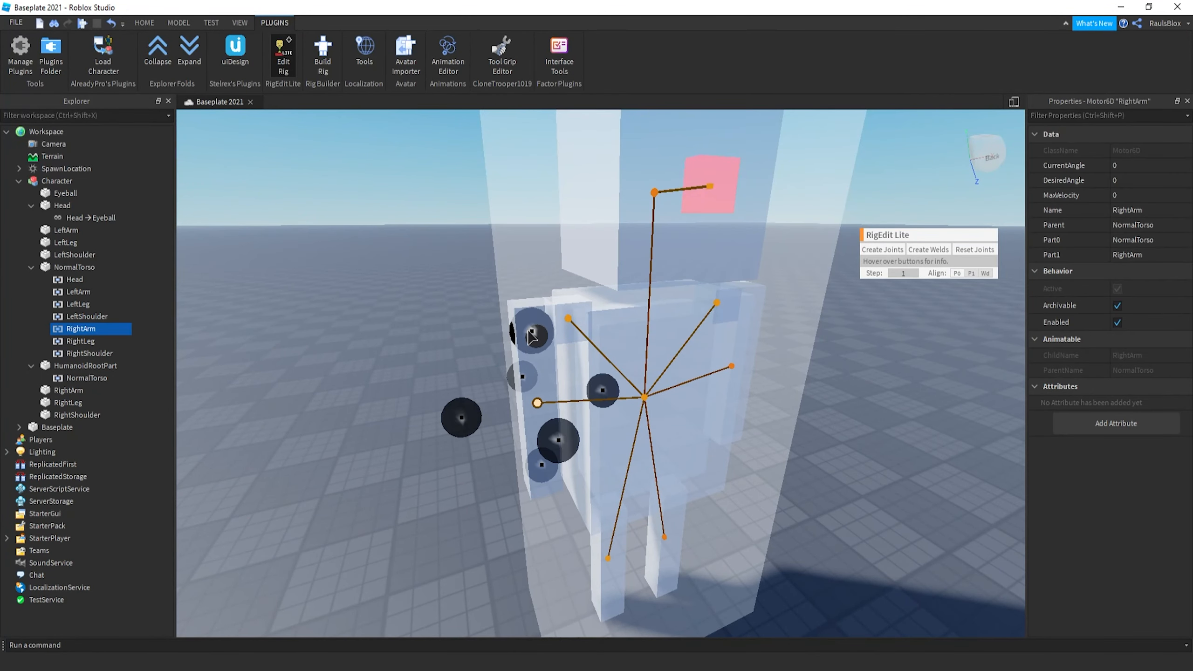
pyautogui.moveTo(529, 315); pyautogui.dragTo(522, 239)
# Raise the LeftArm joint to the upper end of the left arm at shoulder height and deselect it.
pyautogui.press('d')
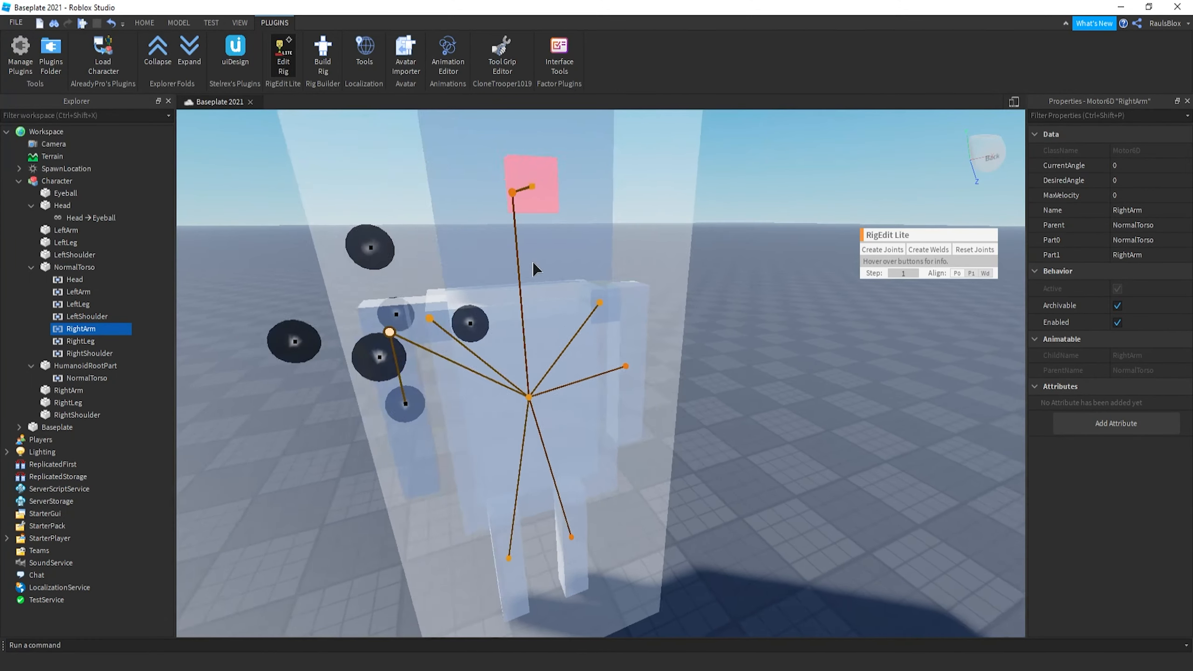
pyautogui.press('a')
pyautogui.press('d')
pyautogui.click(541, 367)
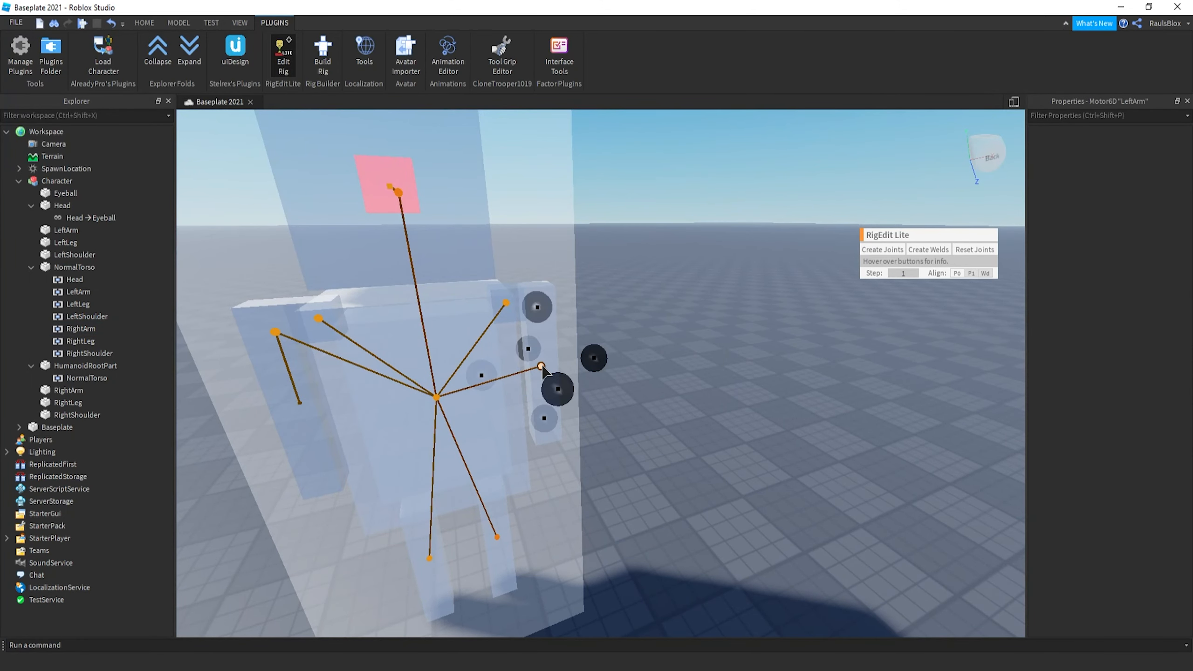
pyautogui.moveTo(538, 308); pyautogui.dragTo(539, 230)
pyautogui.click(612, 274)
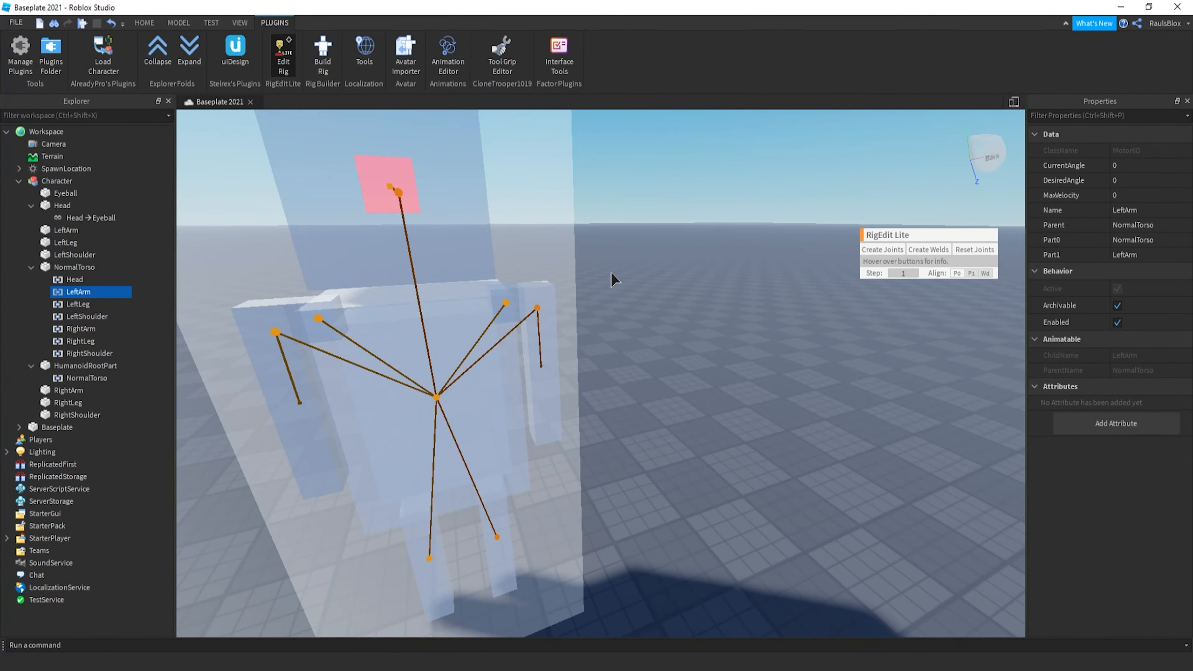
# Examine the arm and shoulder joint positions on the character from several angles.
pyautogui.press('s')
pyautogui.press('w')
pyautogui.moveTo(579, 299); pyautogui.dragTo(482, 328, button='right')
pyautogui.press('s')
pyautogui.press('w')
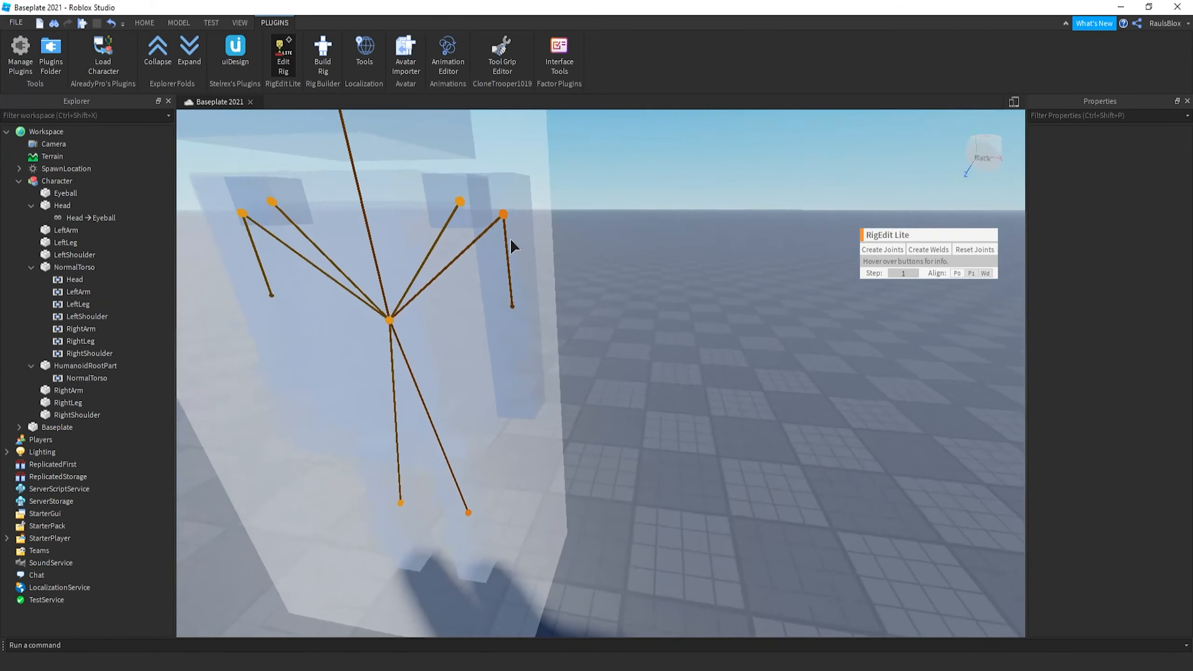
pyautogui.press('s')
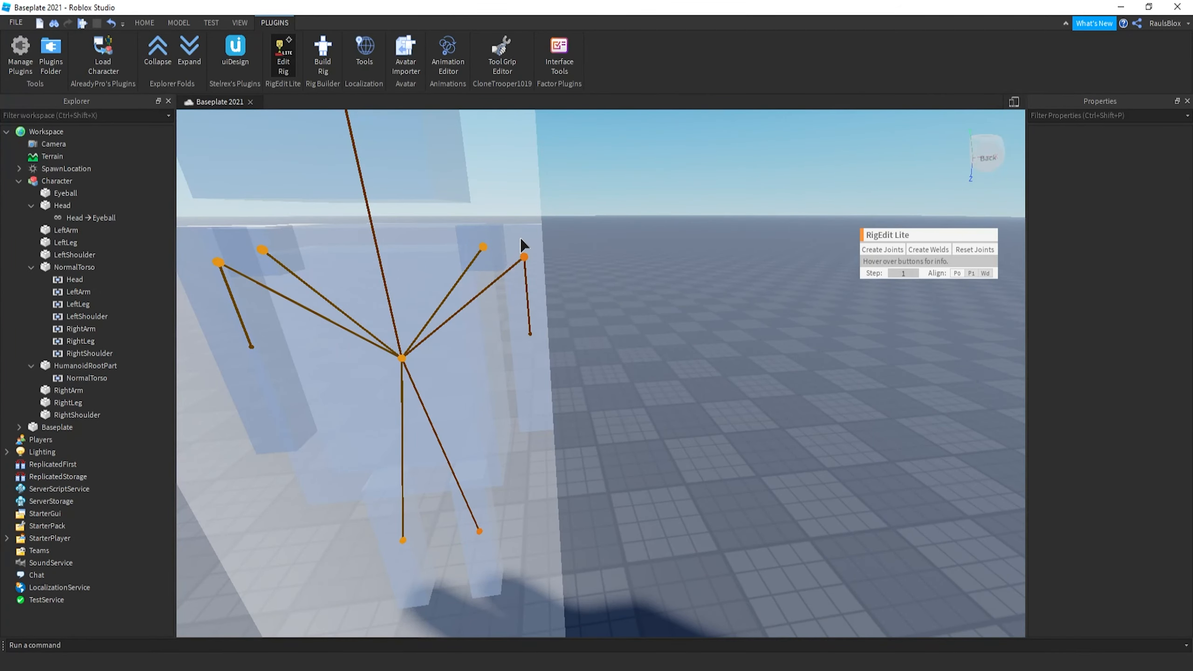
pyautogui.press('s')
pyautogui.press('d')
pyautogui.press('a')
pyautogui.moveTo(535, 258); pyautogui.dragTo(558, 274, button='right')
pyautogui.press('w')
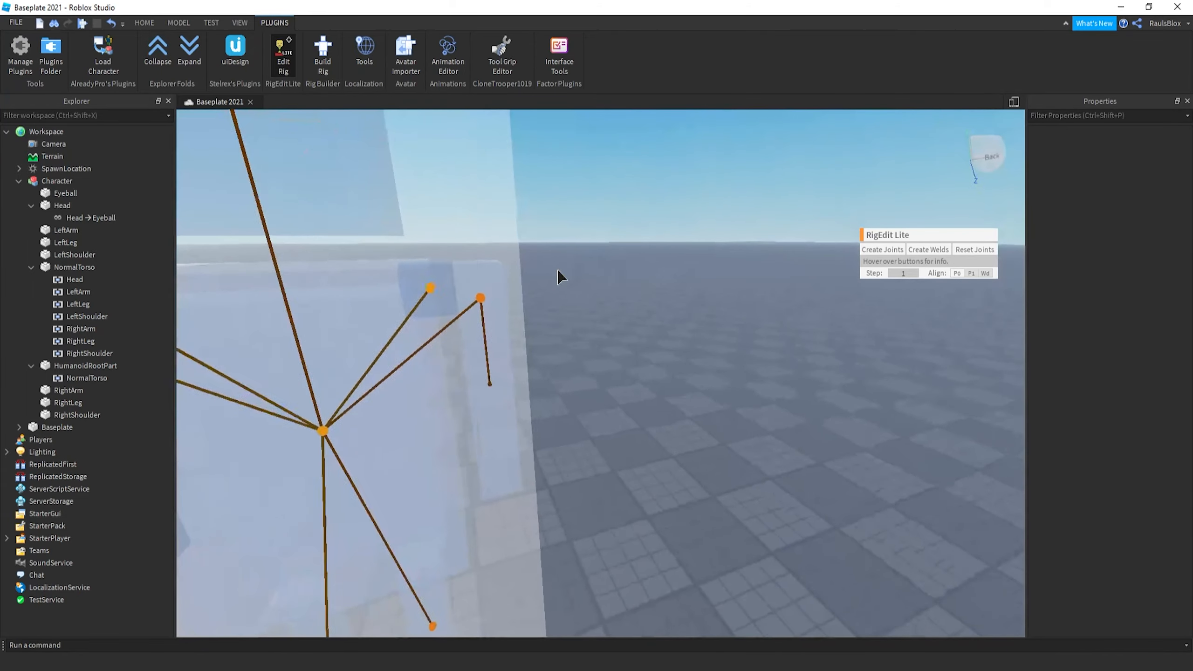
pyautogui.press('s')
pyautogui.moveTo(473, 264); pyautogui.dragTo(552, 271, button='right')
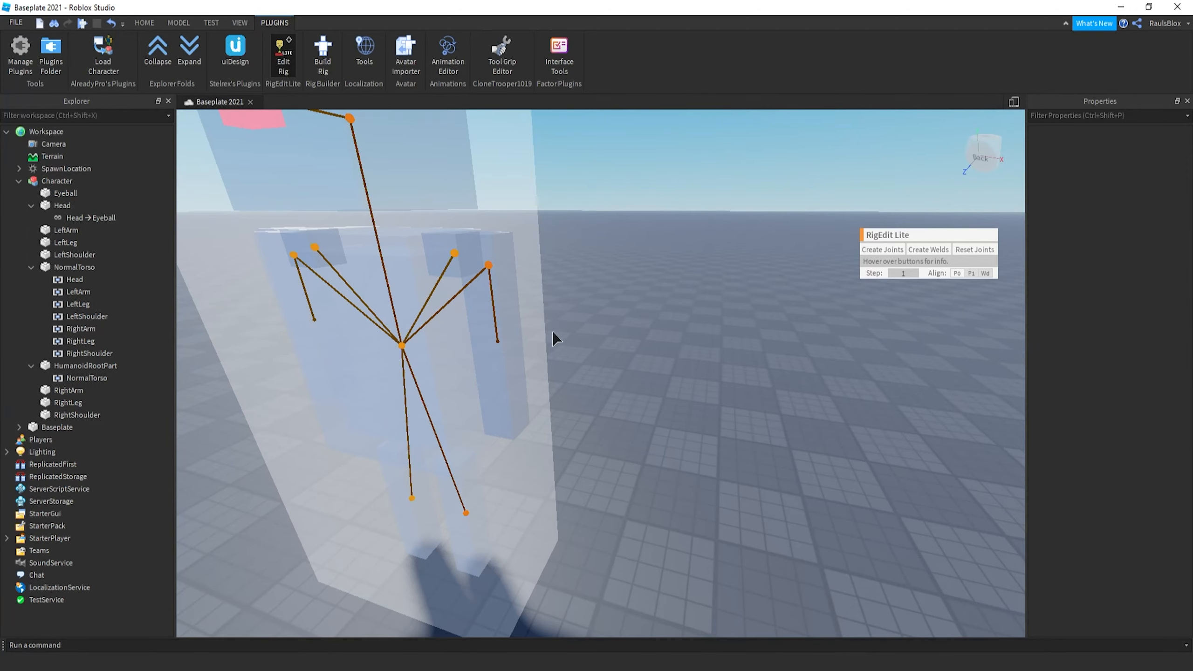
pyautogui.moveTo(521, 361); pyautogui.dragTo(521, 362, button='right')
pyautogui.press('a')
pyautogui.press('d')
pyautogui.press('s')
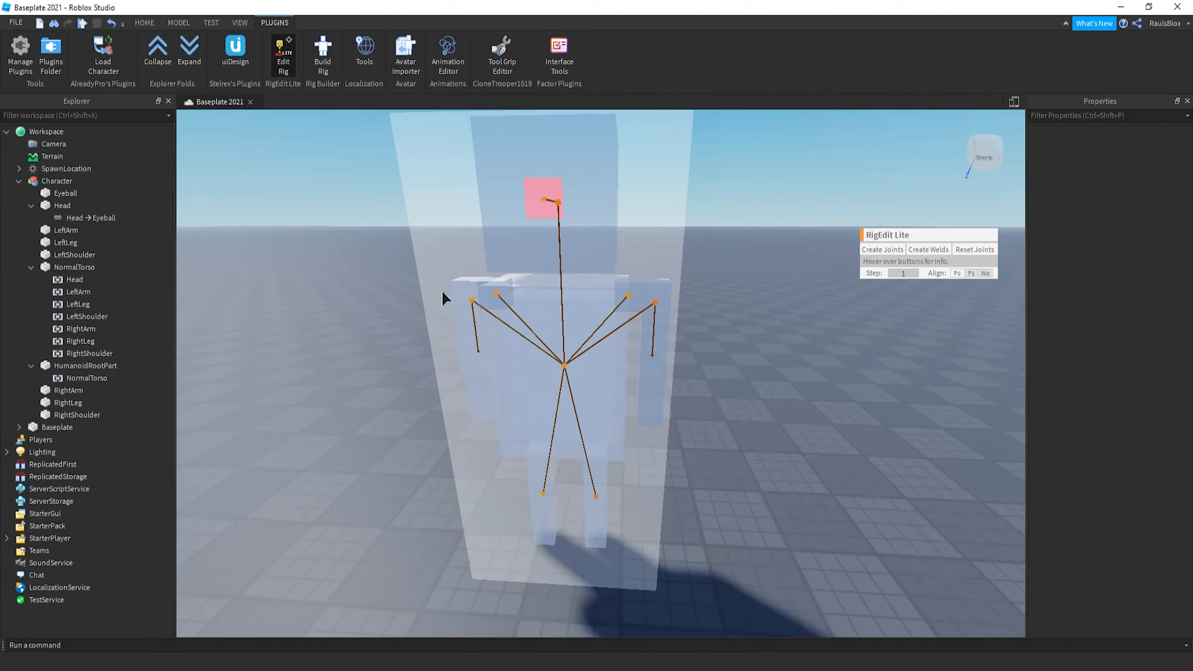
# Raise the LeftLeg joint from the middle of the leg to its upper end near the hip.
pyautogui.press('w')
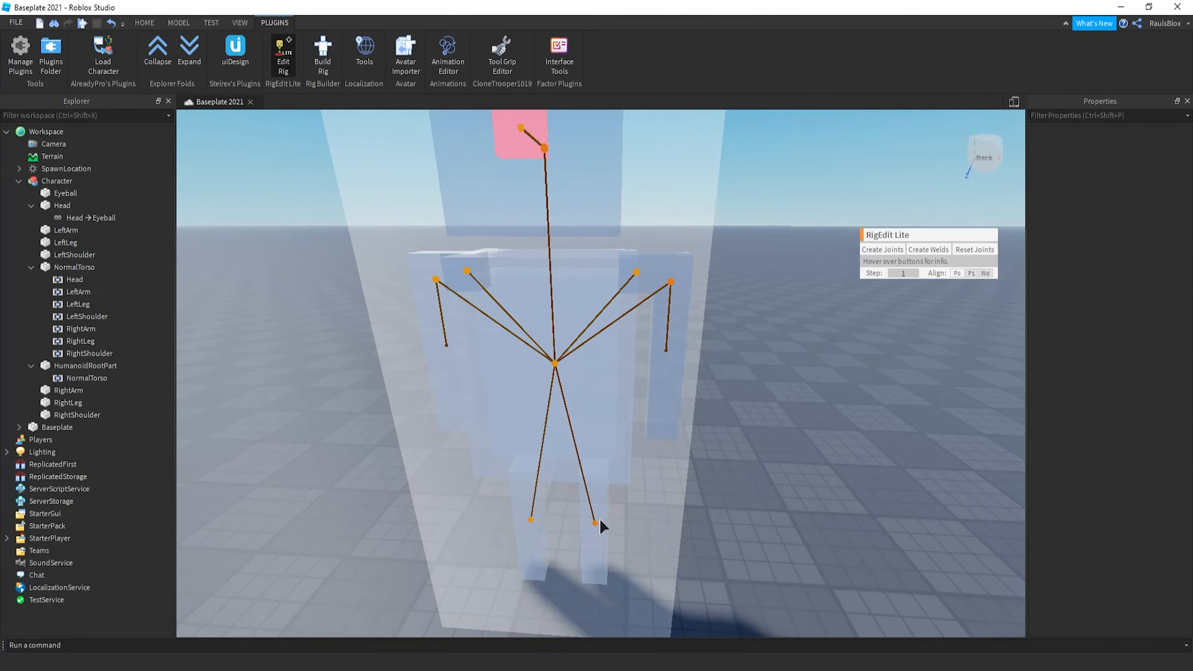
pyautogui.click(595, 523)
pyautogui.moveTo(595, 482); pyautogui.dragTo(583, 410)
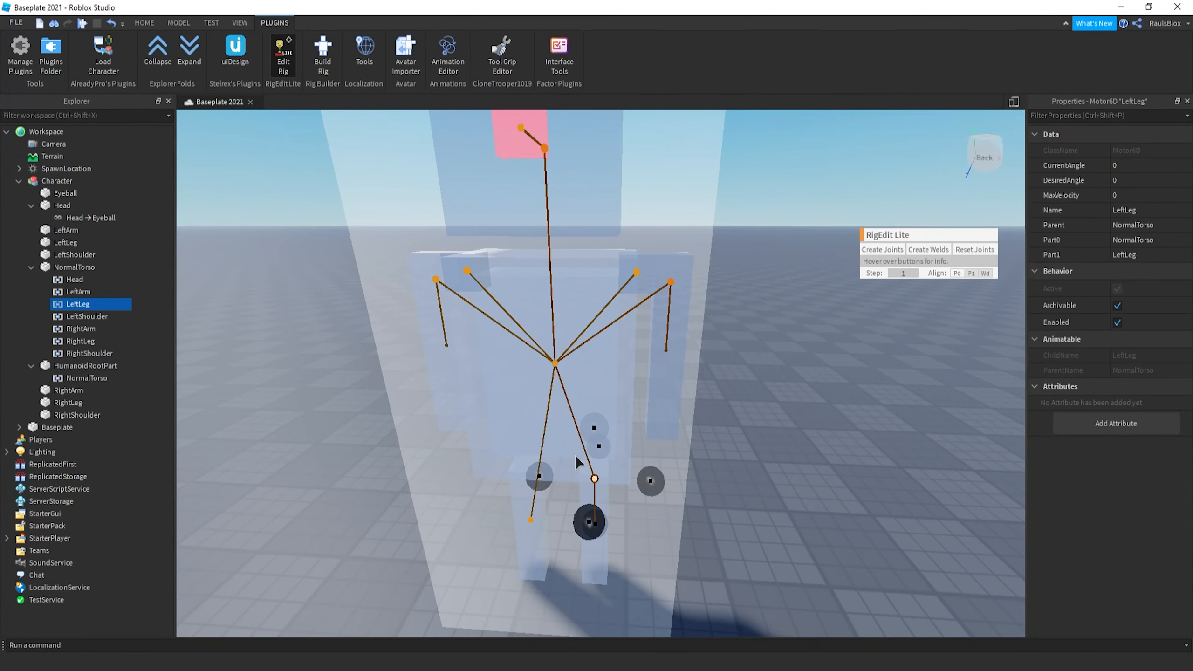
# Raise the RightLeg joint to the upper end of the right leg, level with the LeftLeg joint, and deselect it.
pyautogui.press('a')
pyautogui.click(608, 520)
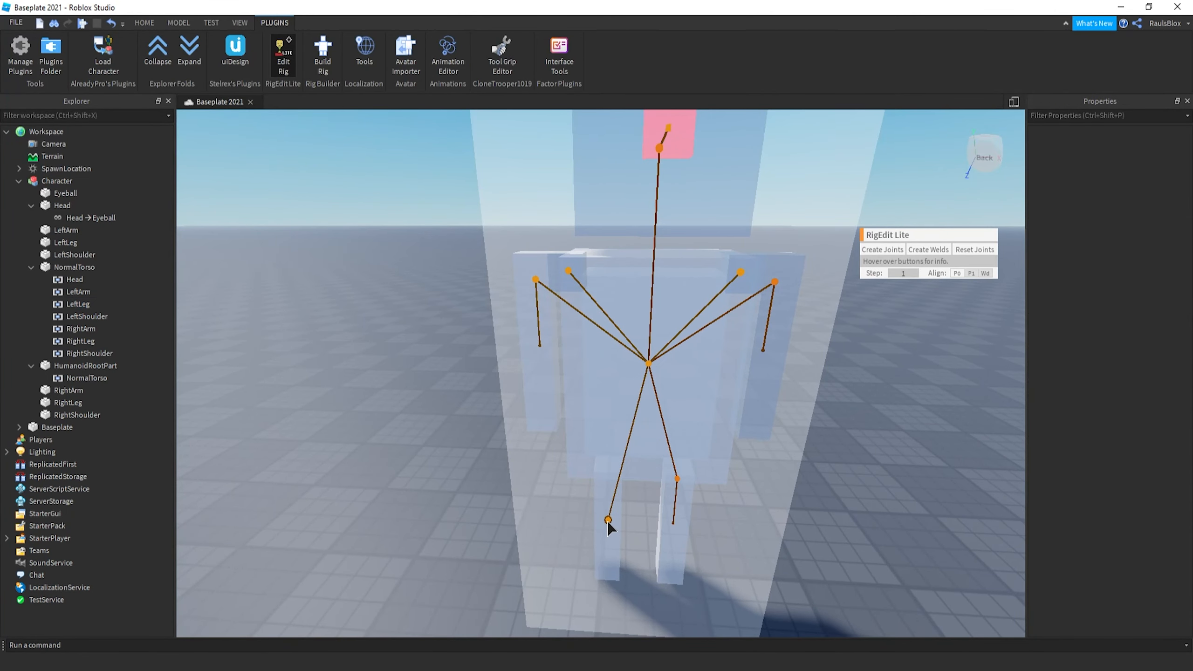
pyautogui.click(607, 521)
pyautogui.moveTo(604, 477); pyautogui.dragTo(615, 421)
pyautogui.moveTo(616, 426); pyautogui.dragTo(684, 408, button='right')
pyautogui.click(718, 485)
pyautogui.press('w')
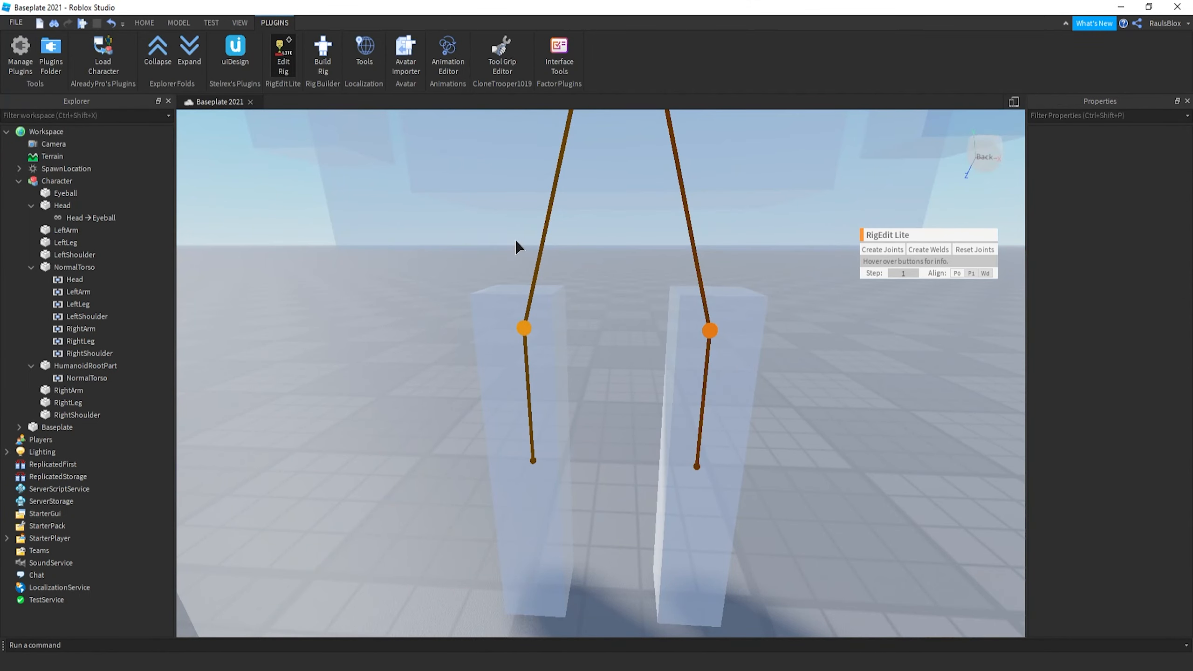
pyautogui.press('s')
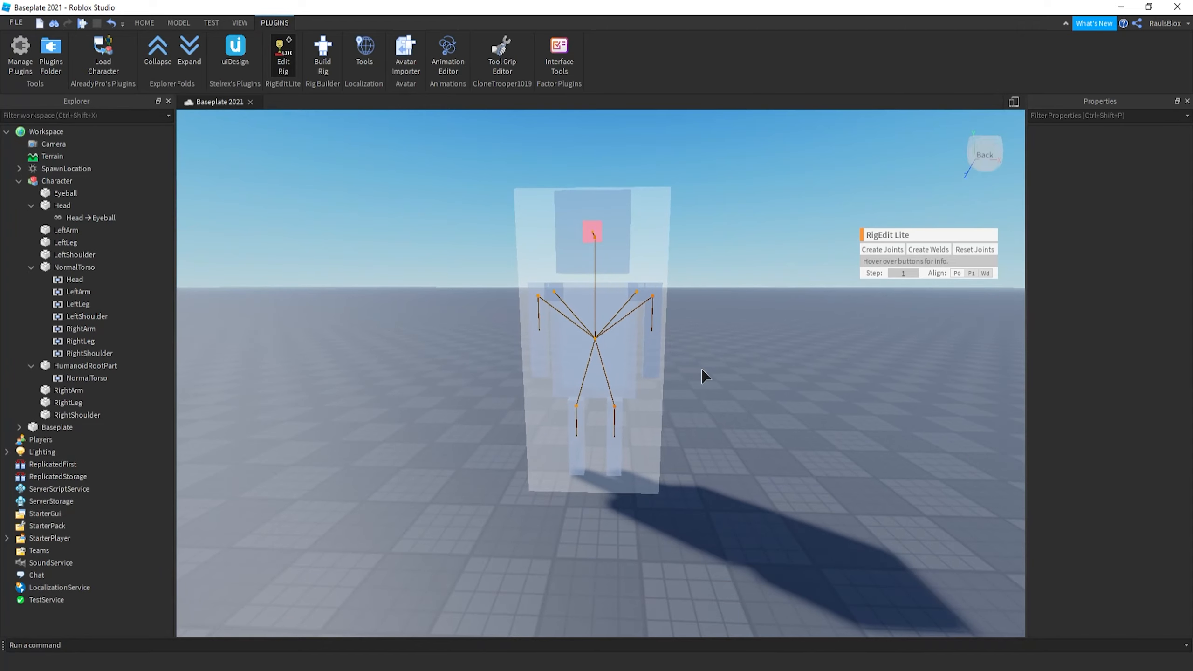
pyautogui.press('d')
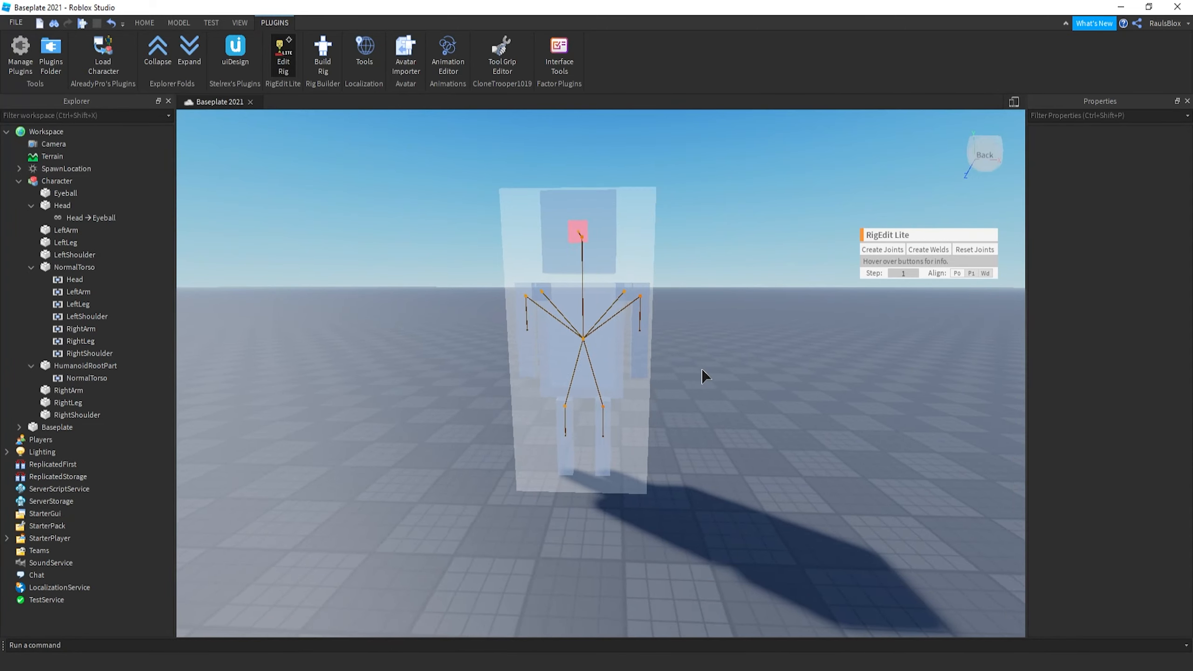
# Check the finished limb joints from the side and turn off rig editing for the character.
pyautogui.press('a')
pyautogui.moveTo(792, 288); pyautogui.dragTo(793, 288, button='right')
pyautogui.press('w')
pyautogui.press('d')
pyautogui.moveTo(759, 426); pyautogui.dragTo(759, 426, button='right')
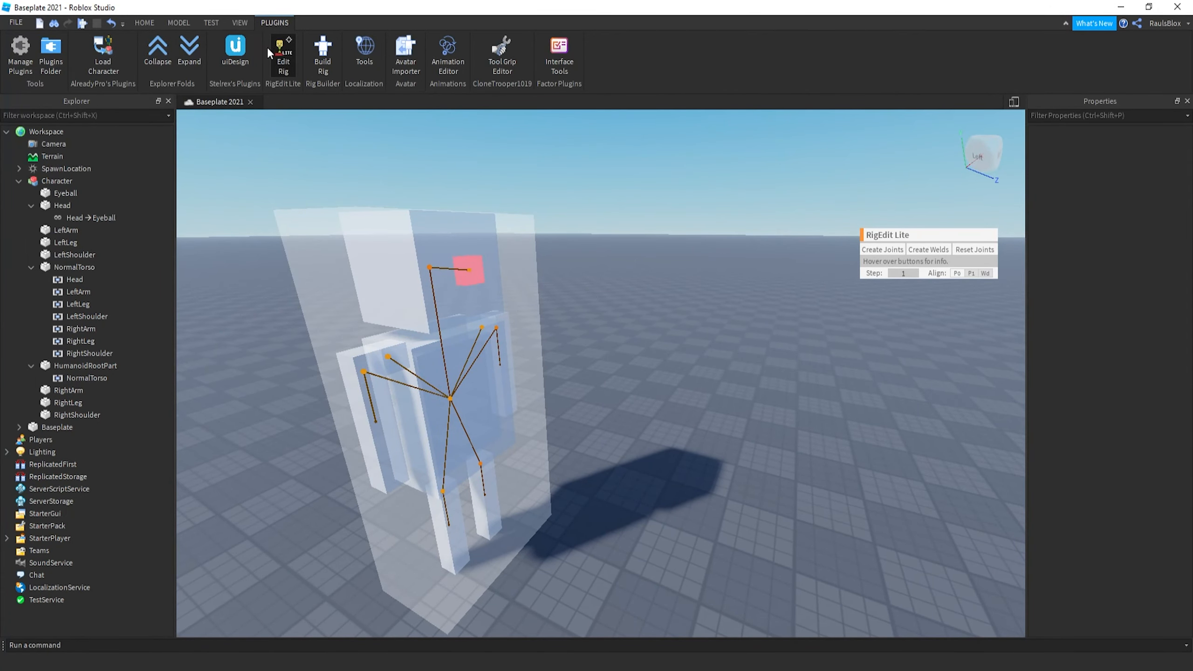
pyautogui.click(282, 53)
pyautogui.scroll(-3, 563, 407)
pyautogui.scroll(2, 563, 407)
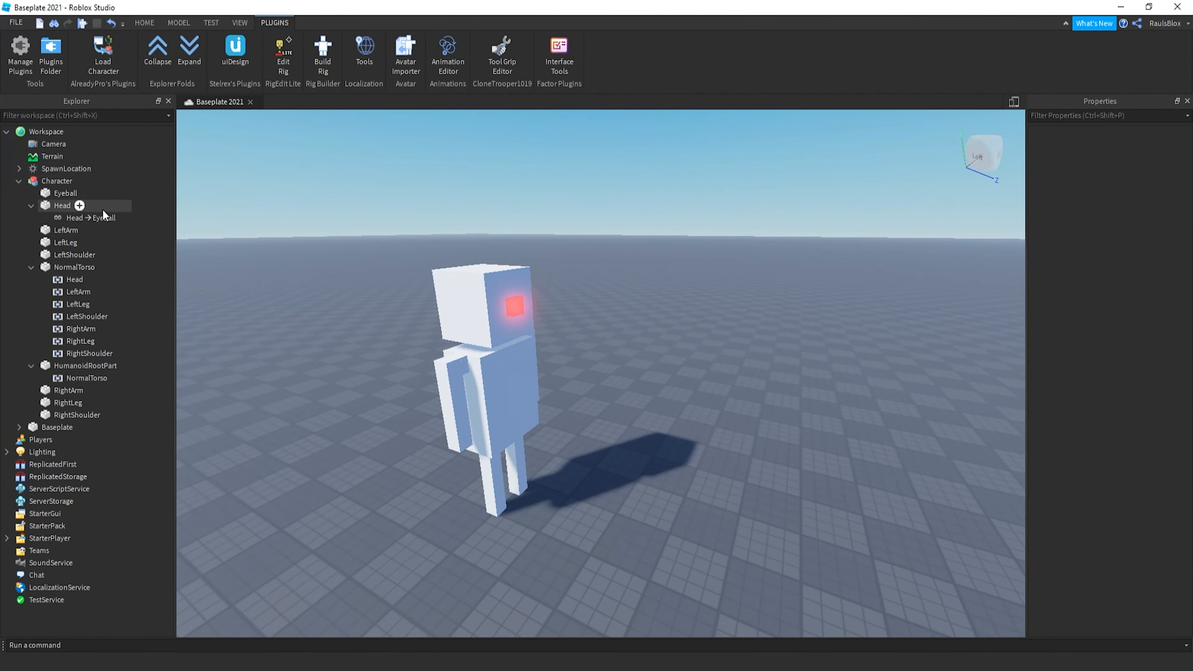
# Insert a Humanoid object into the Character model and deselect the model.
pyautogui.click(81, 181)
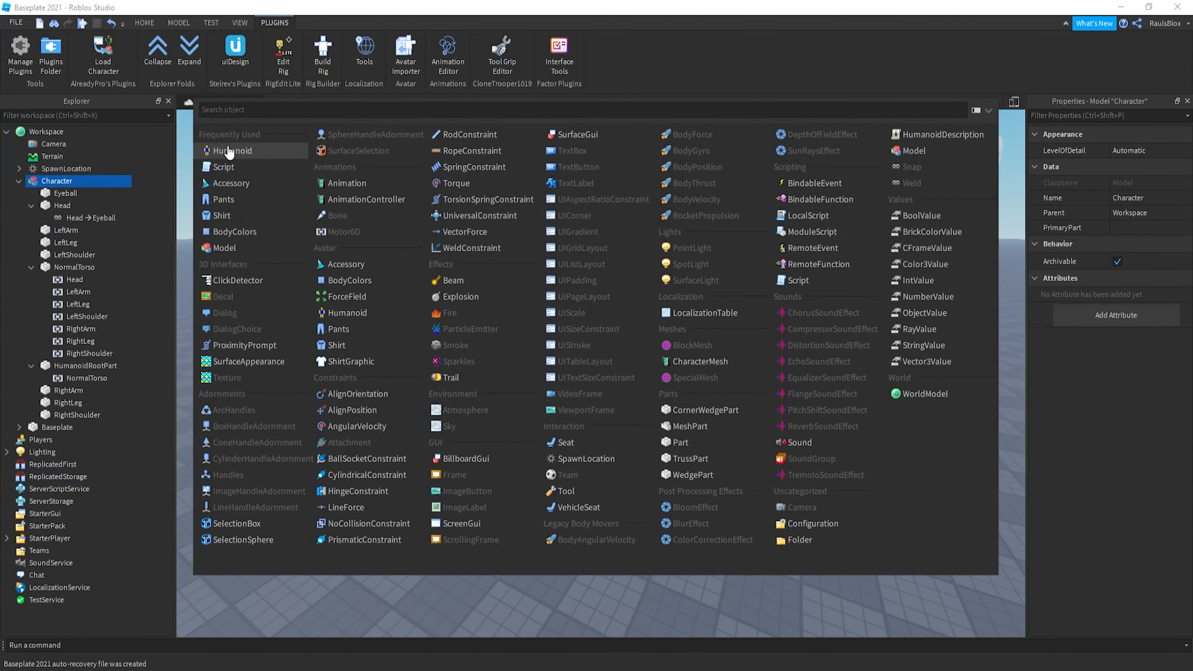
pyautogui.click(245, 150)
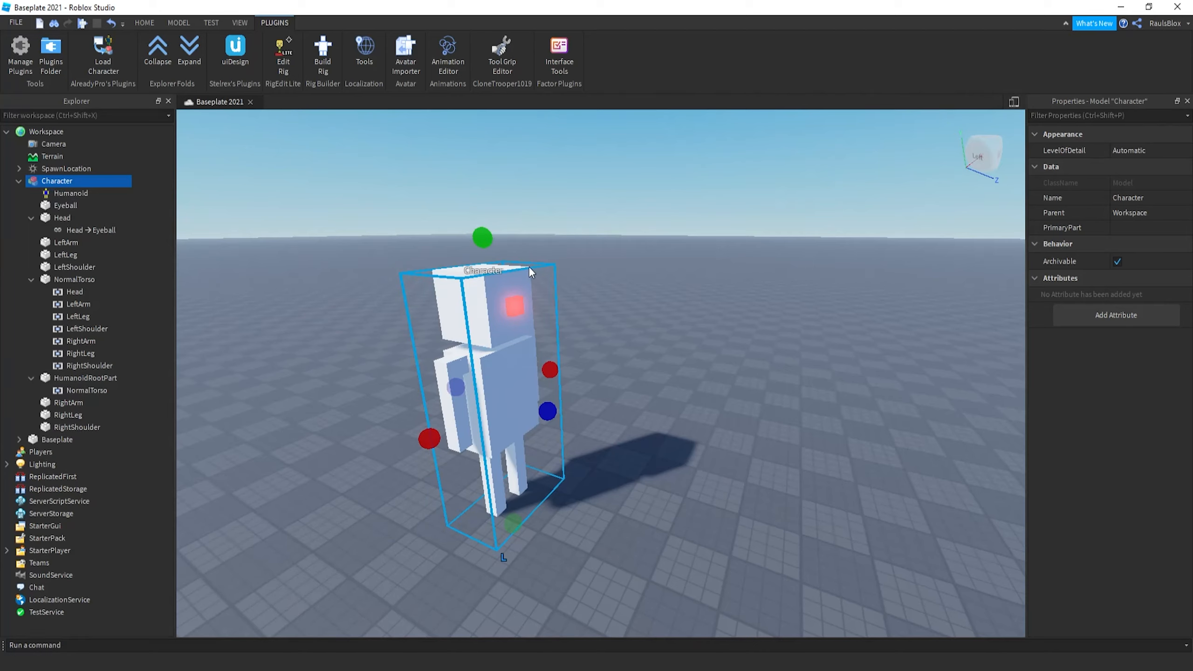
pyautogui.click(572, 292)
pyautogui.moveTo(573, 293); pyautogui.dragTo(572, 292, button='right')
pyautogui.press('s')
pyautogui.press('w')
pyautogui.press('a')
pyautogui.press('s')
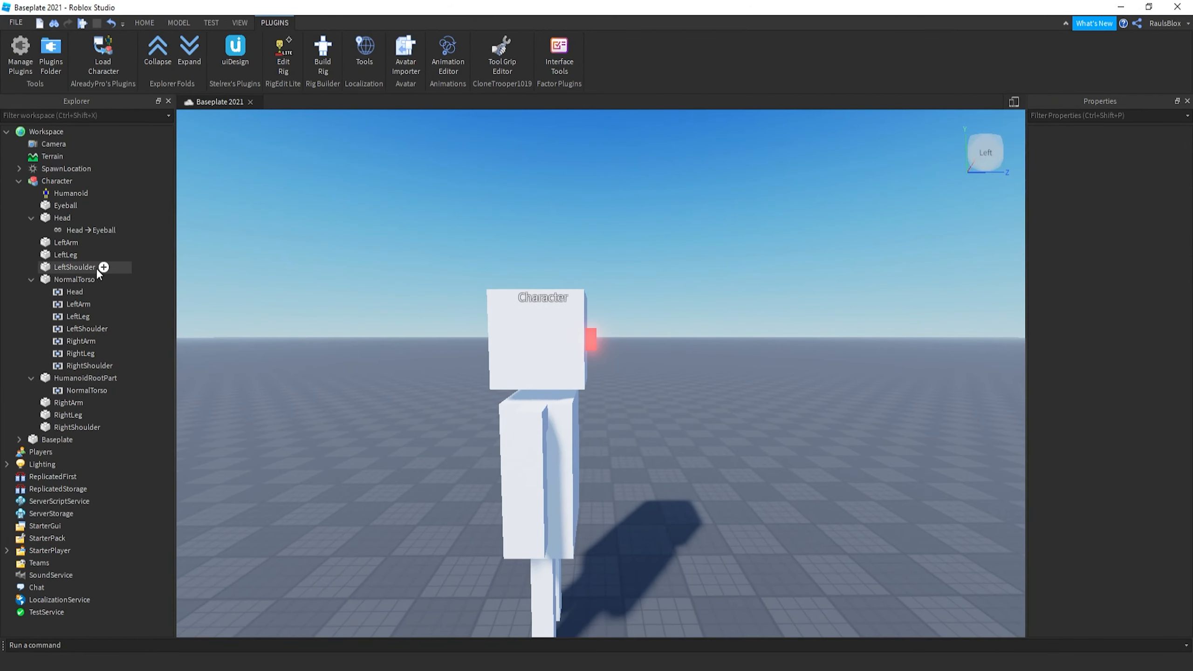
# Set the Humanoid's display distance type to None to hide the name above the head, and deselect it.
pyautogui.click(64, 193)
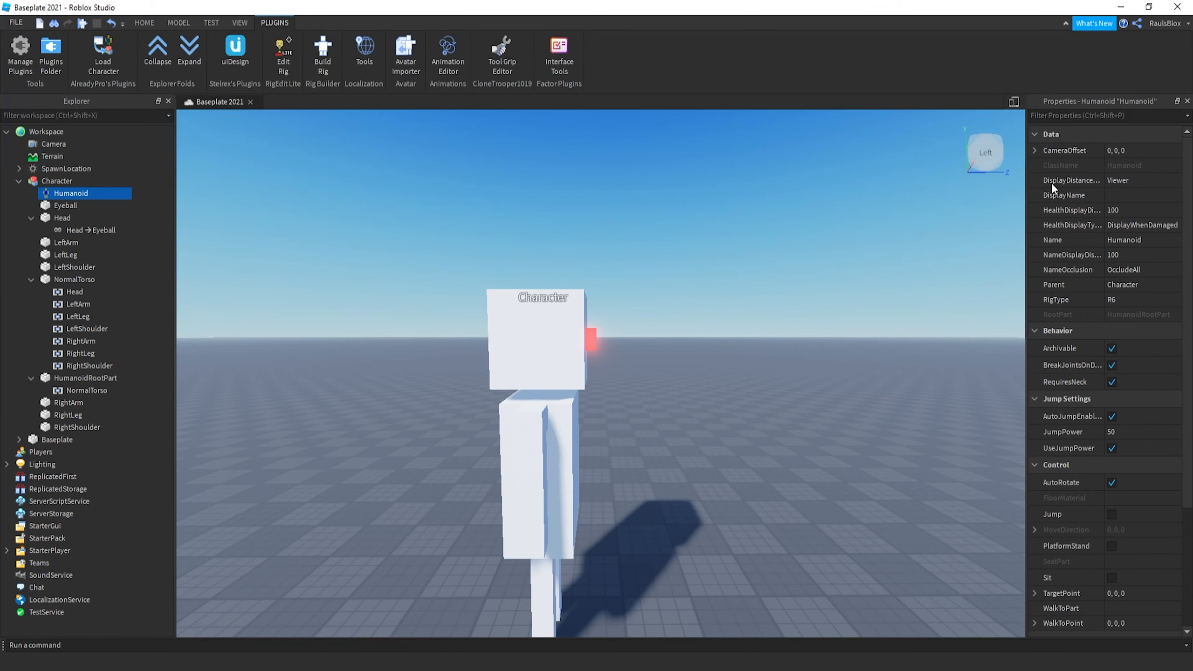
pyautogui.click(1111, 182)
pyautogui.click(1123, 182)
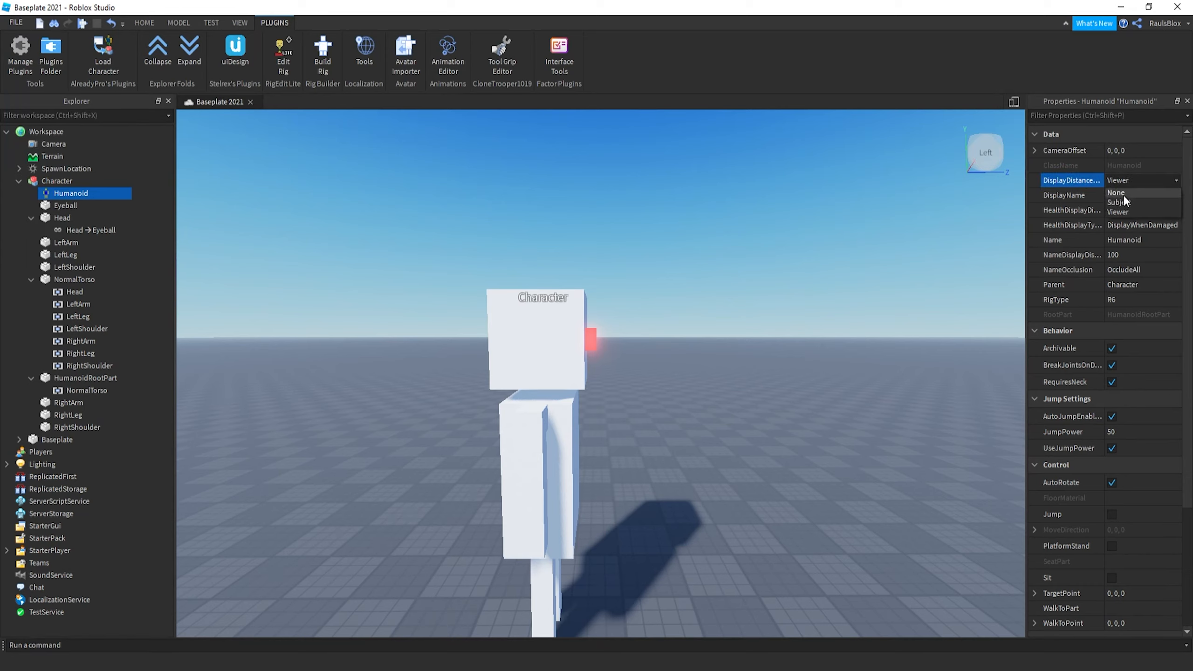
pyautogui.click(1123, 194)
pyautogui.click(1126, 181)
pyautogui.click(1133, 201)
pyautogui.click(1138, 181)
pyautogui.click(1136, 193)
pyautogui.click(827, 261)
pyautogui.moveTo(827, 260); pyautogui.dragTo(827, 261, button='right')
pyautogui.moveTo(590, 382); pyautogui.dragTo(590, 381, button='right')
pyautogui.press('w')
pyautogui.press('d')
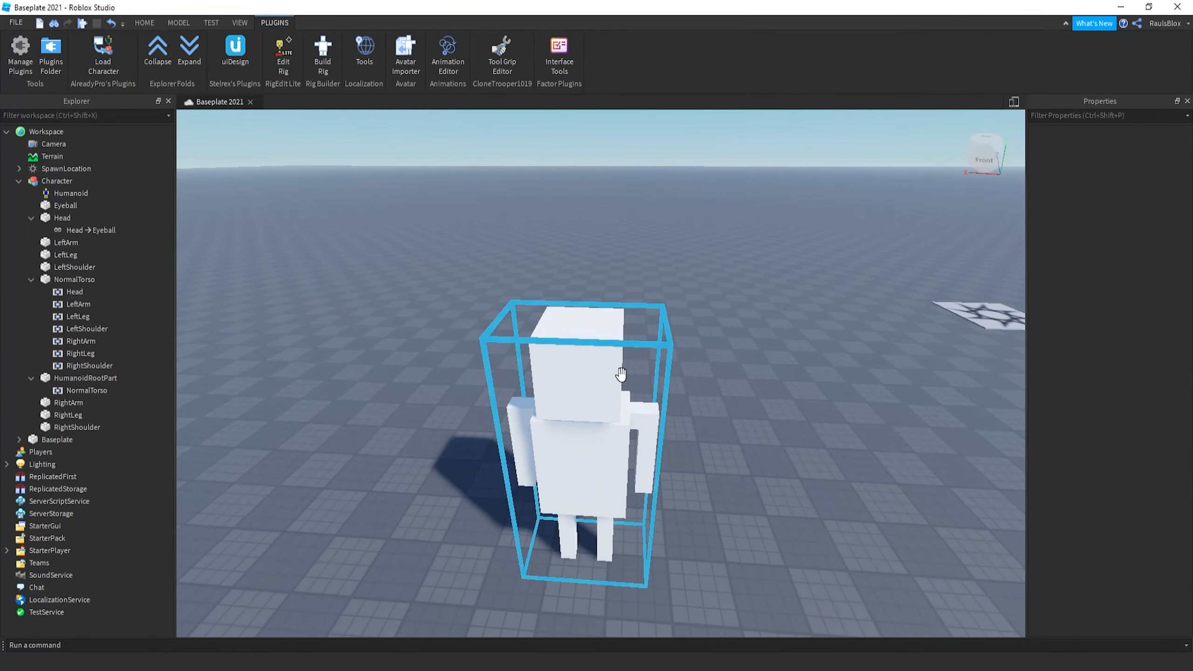
# Run a test simulation, examine from several sides whether the character stands and holds together, and stop the simulation.
pyautogui.press('F5')
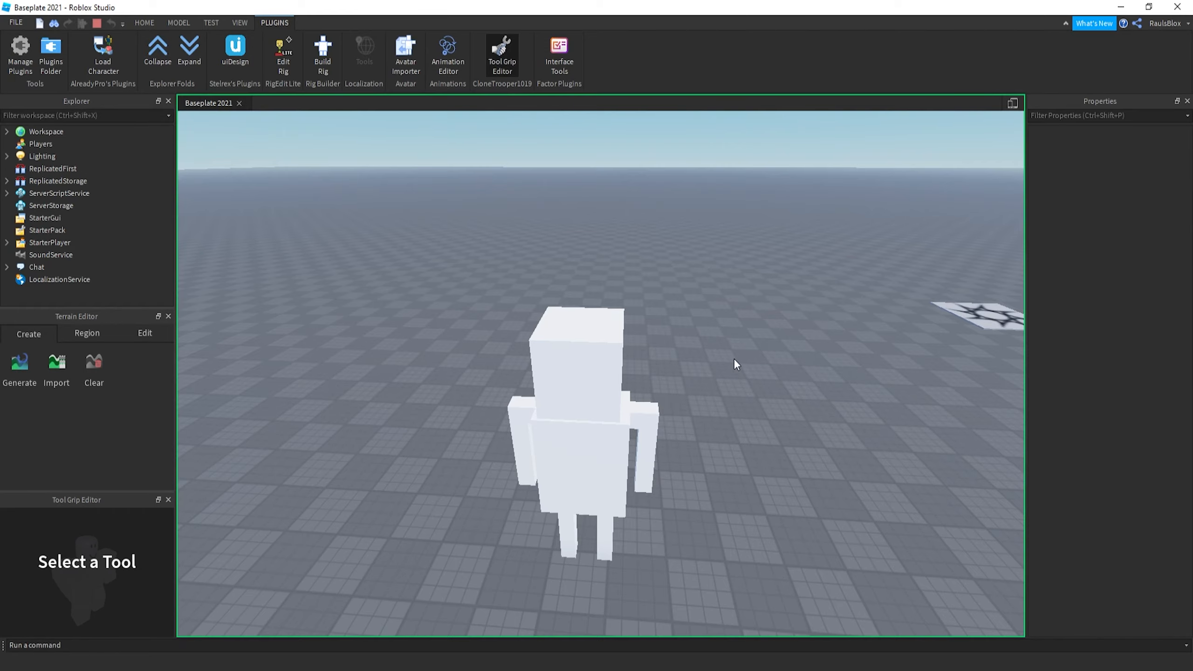
pyautogui.click(527, 291)
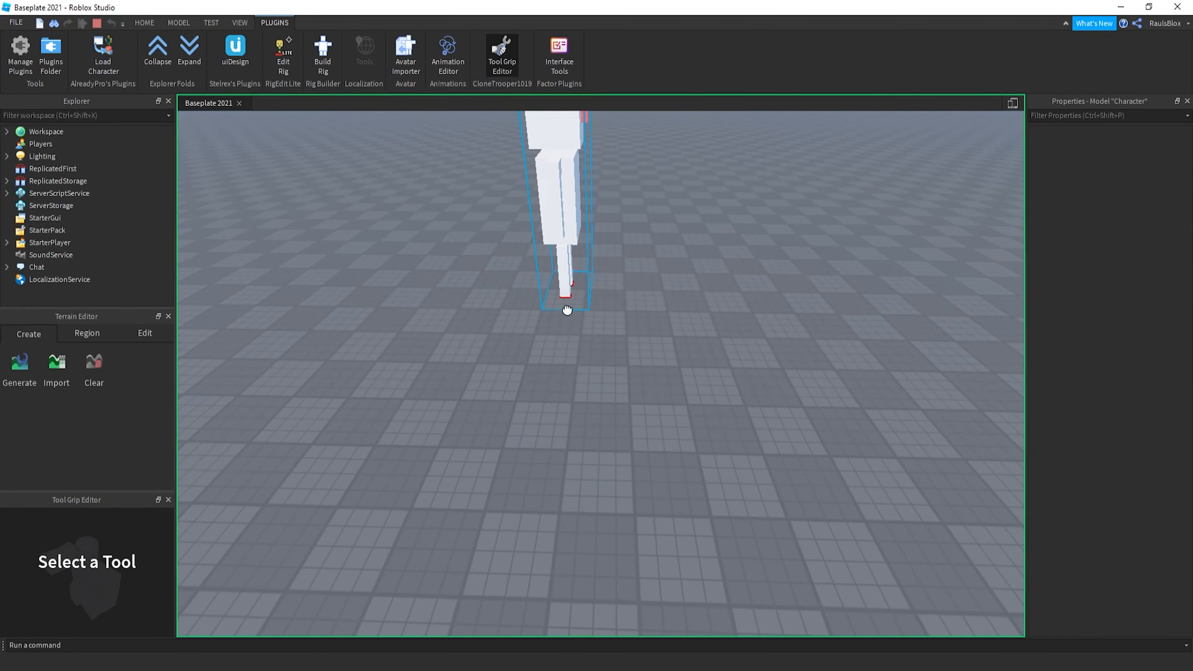
pyautogui.click(709, 356)
pyautogui.moveTo(697, 338); pyautogui.dragTo(697, 337, button='right')
pyautogui.press('w')
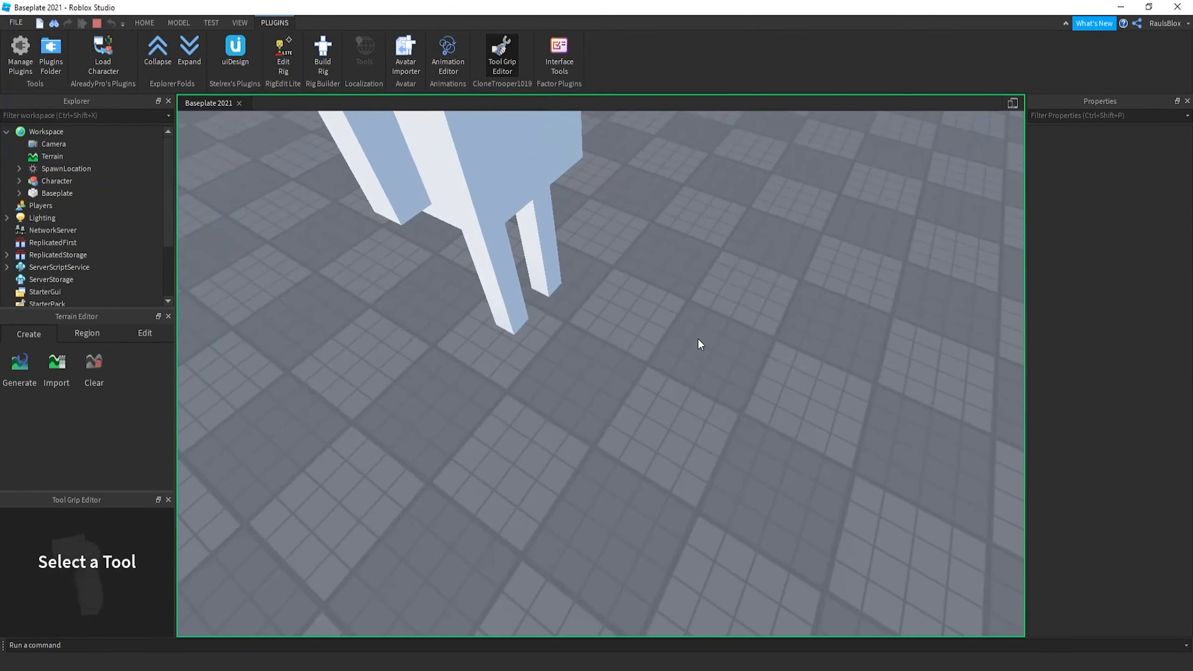
pyautogui.moveTo(659, 391); pyautogui.dragTo(679, 378, button='right')
pyautogui.press('s')
pyautogui.press('w')
pyautogui.press('w')
pyautogui.press('s')
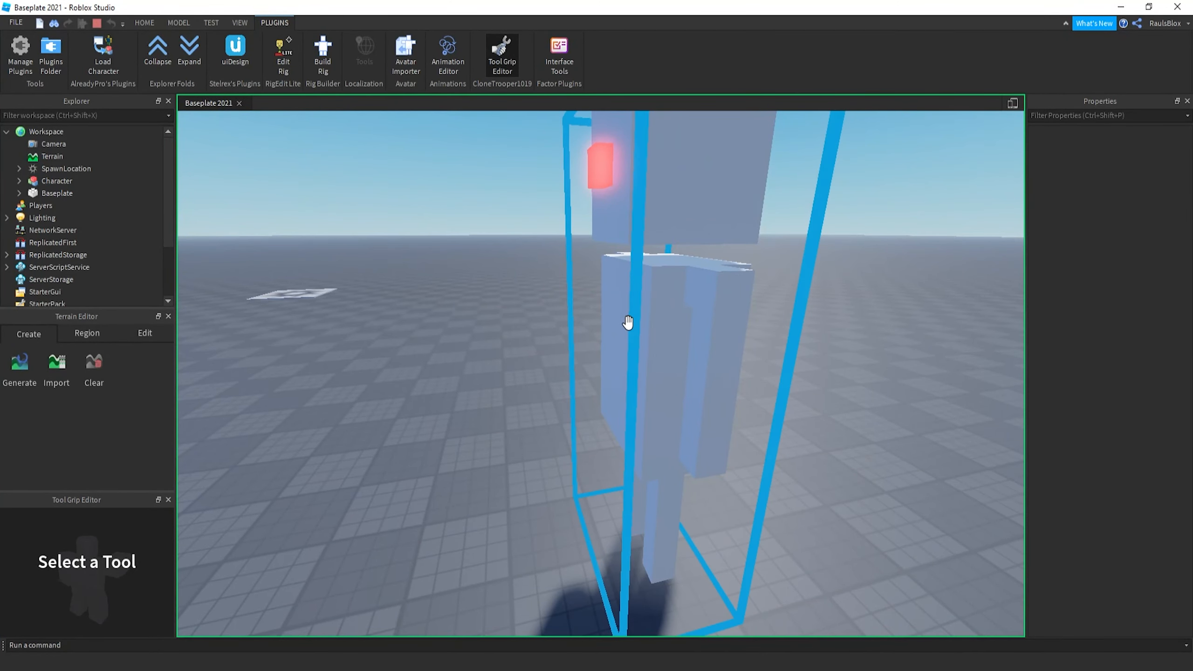
pyautogui.moveTo(627, 323); pyautogui.dragTo(627, 323, button='right')
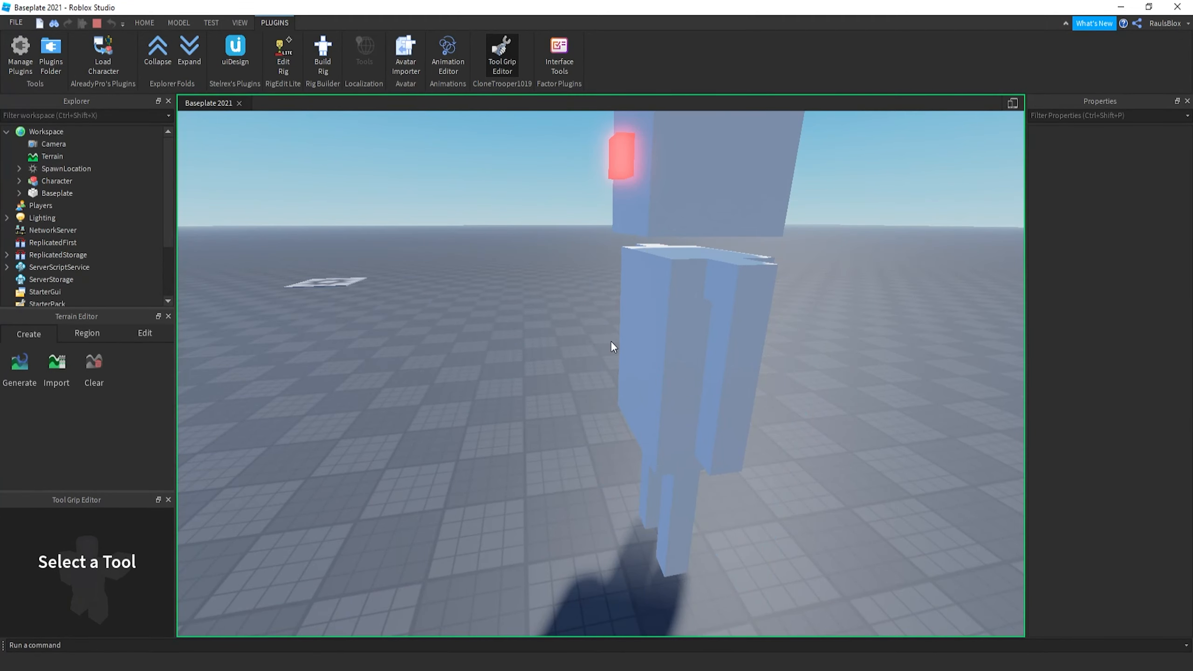
pyautogui.press('d')
pyautogui.moveTo(635, 368); pyautogui.dragTo(635, 367, button='right')
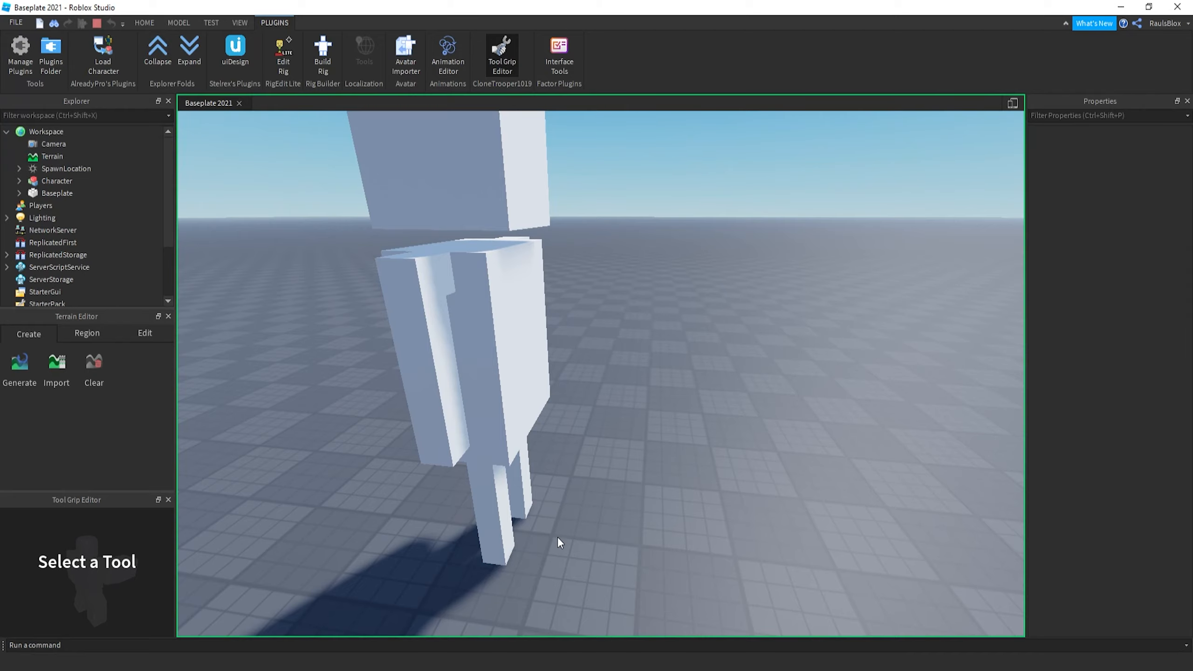
pyautogui.press('s')
pyautogui.press('d')
pyautogui.moveTo(734, 582); pyautogui.dragTo(735, 581, button='right')
pyautogui.press('d')
pyautogui.press('w')
pyautogui.moveTo(721, 524); pyautogui.dragTo(720, 524, button='right')
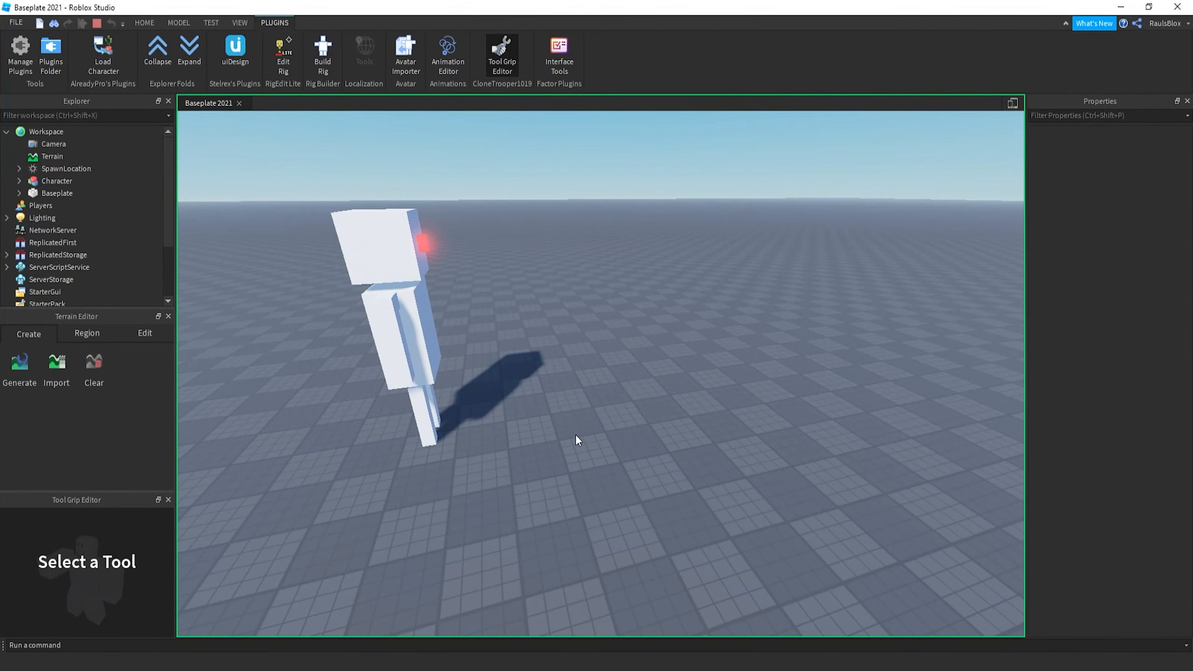
pyautogui.moveTo(541, 465); pyautogui.dragTo(266, 395)
pyautogui.click(97, 24)
# Open the Animation Editor and choose the Character model as the rig to animate.
pyautogui.press('d')
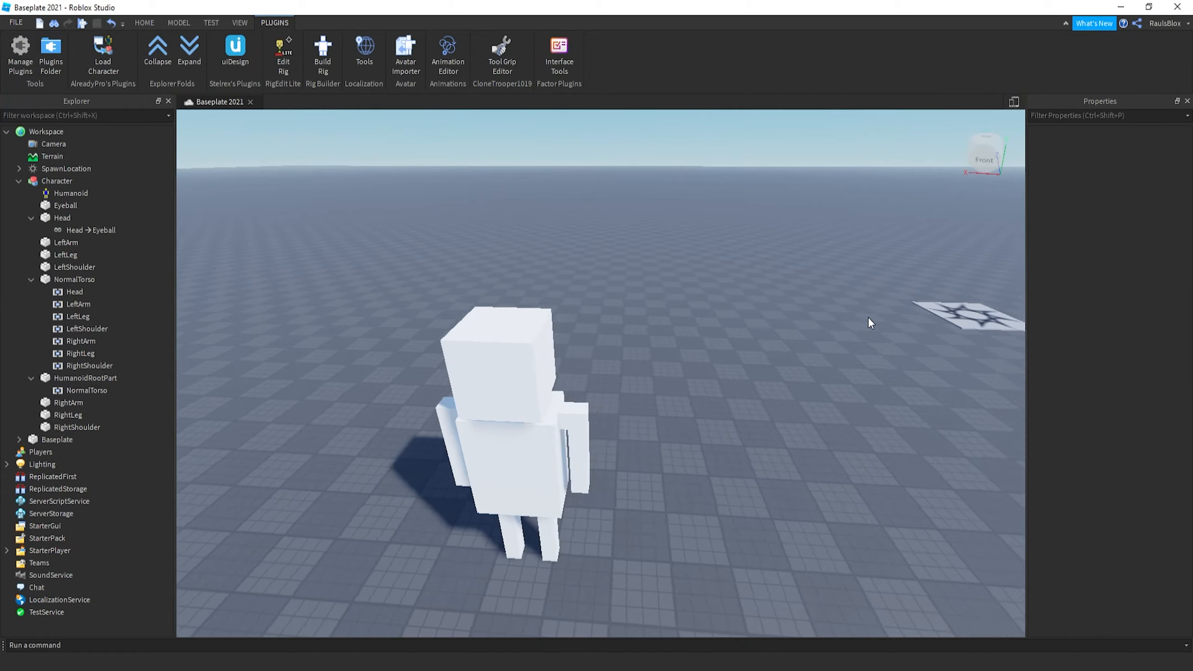
pyautogui.moveTo(744, 310); pyautogui.dragTo(744, 309, button='right')
pyautogui.press('w')
pyautogui.press('s')
pyautogui.press('a')
pyautogui.press('d')
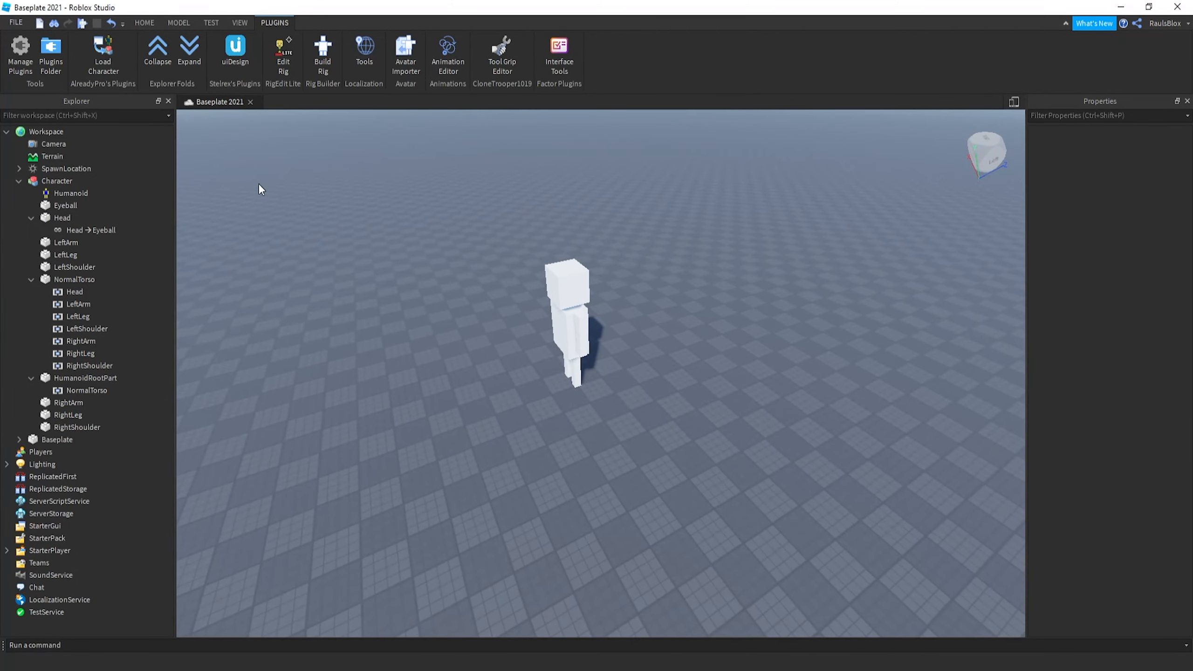
pyautogui.moveTo(301, 201); pyautogui.dragTo(649, 478)
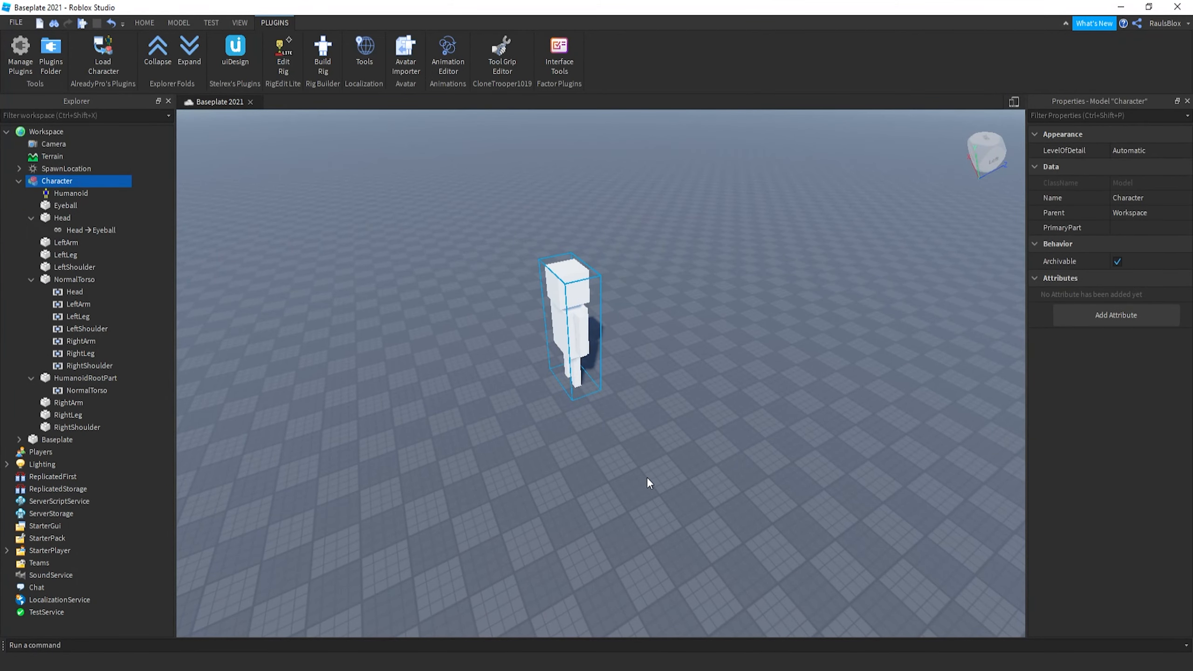
pyautogui.click(496, 348)
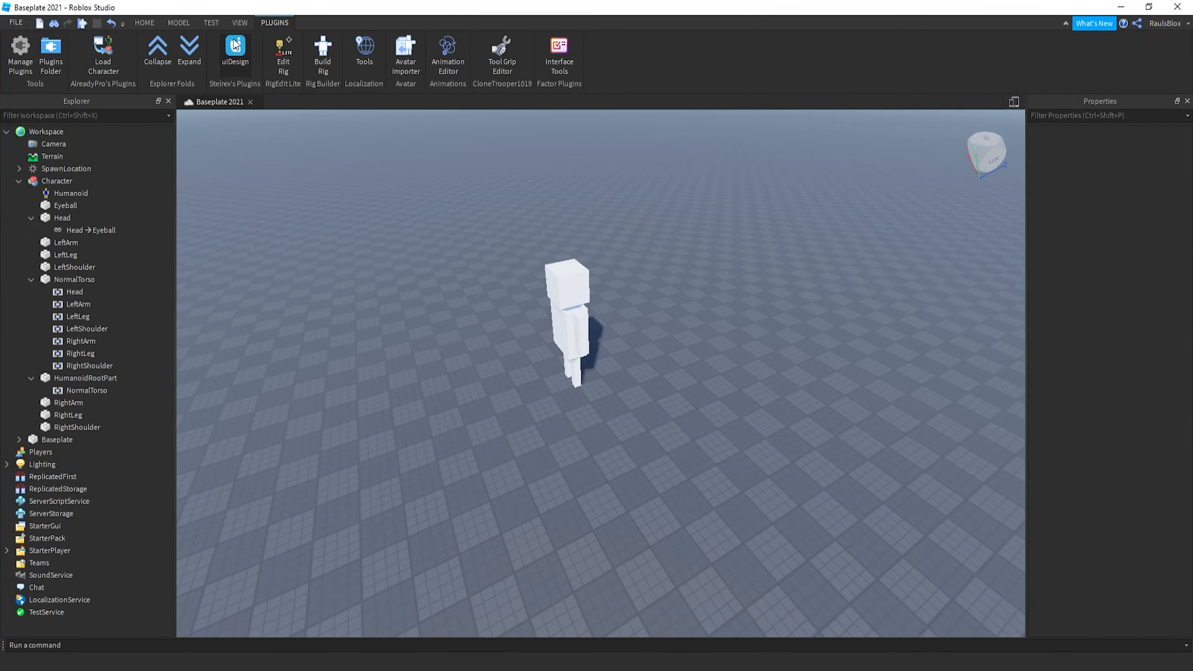
pyautogui.click(444, 55)
pyautogui.click(574, 254)
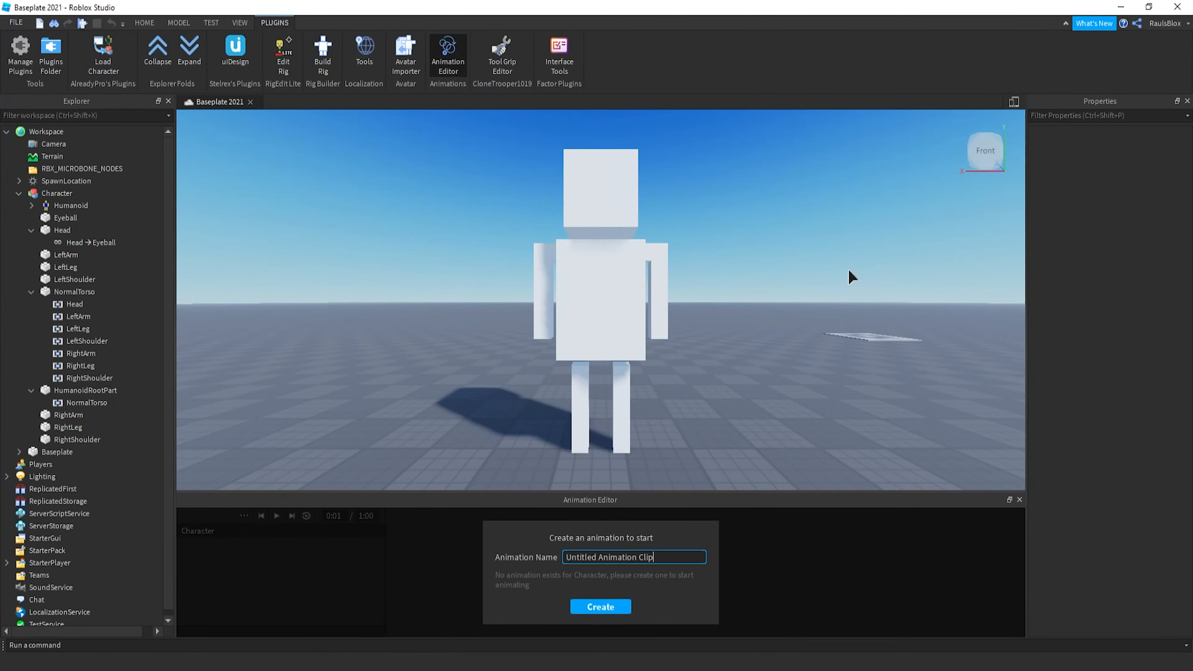
# Create a new animation named Walk1 for the character.
pyautogui.moveTo(852, 274); pyautogui.dragTo(704, 218, button='right')
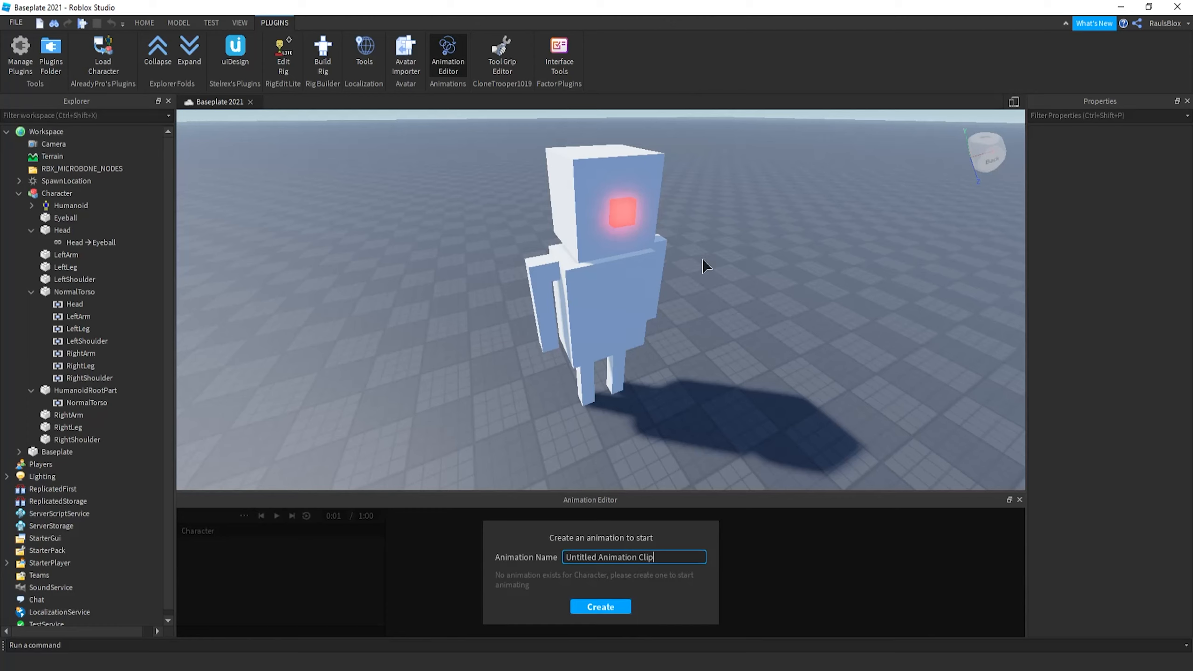
pyautogui.hotkey('ctrl', 'a')
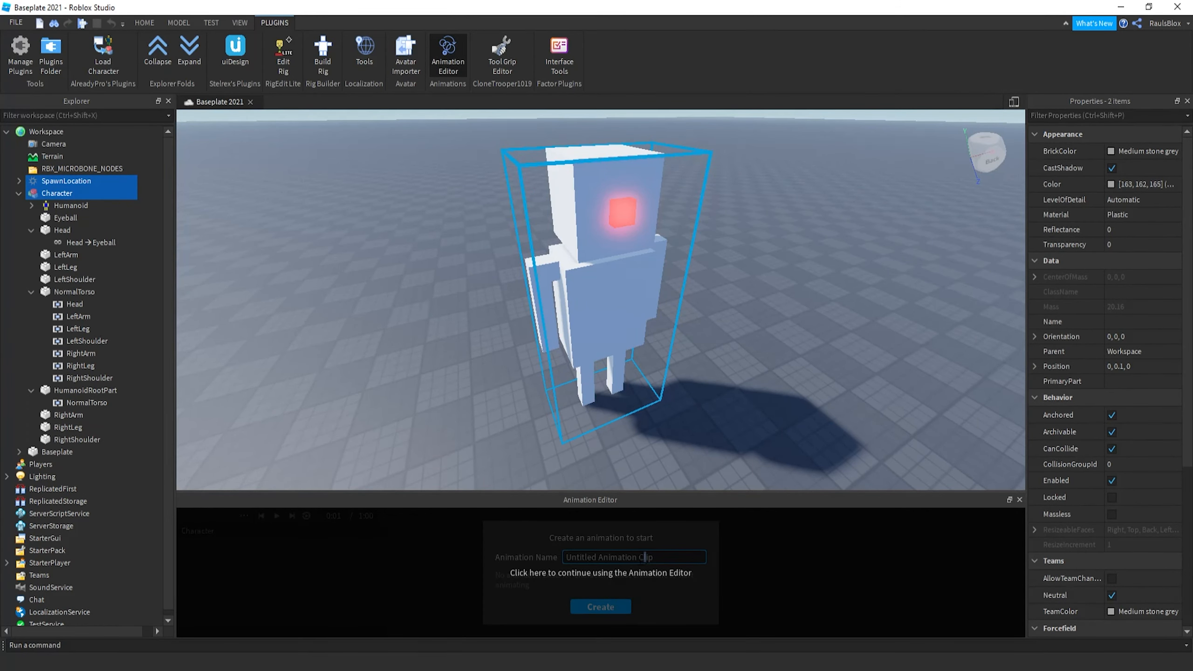
pyautogui.click(644, 557)
pyautogui.click(694, 558)
pyautogui.write('Wal')
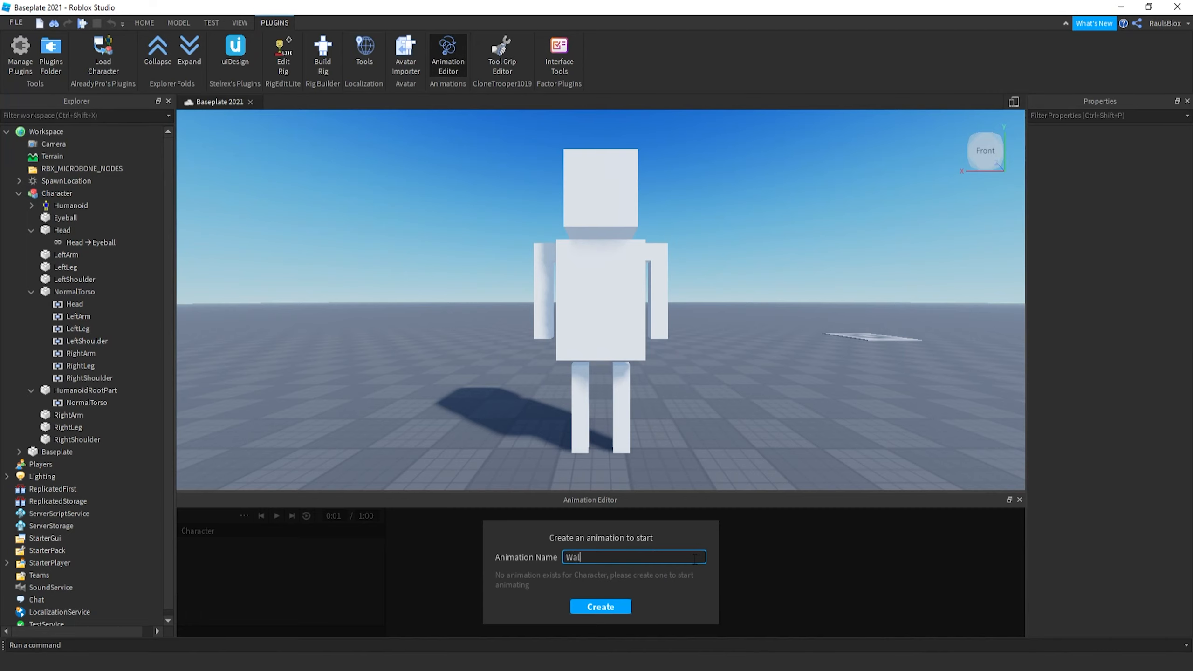
pyautogui.write('k1')
pyautogui.press('Return')
# At 0:06 on the animation timeline, rotate the right arm forward around its shoulder joint.
pyautogui.moveTo(777, 403); pyautogui.dragTo(777, 403, button='right')
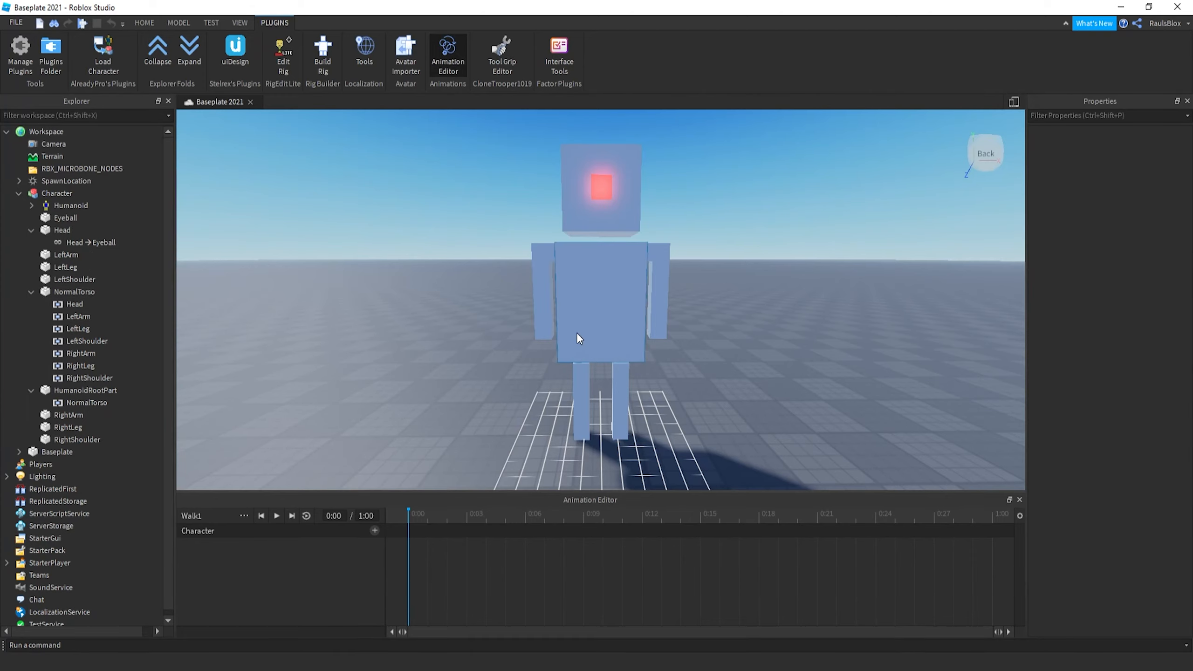
pyautogui.scroll(-1, 576, 332)
pyautogui.moveTo(576, 331)
pyautogui.mouseDown(button='right')
pyautogui.moveTo(622, 351)
pyautogui.moveTo(561, 343)
pyautogui.mouseUp(button='right')
pyautogui.scroll(1, 575, 332)
pyautogui.scroll(-1, 465, 453)
pyautogui.click(516, 521)
pyautogui.scroll(1, 566, 373)
pyautogui.click(524, 407)
pyautogui.moveTo(524, 406); pyautogui.dragTo(557, 406, button='right')
pyautogui.press('a')
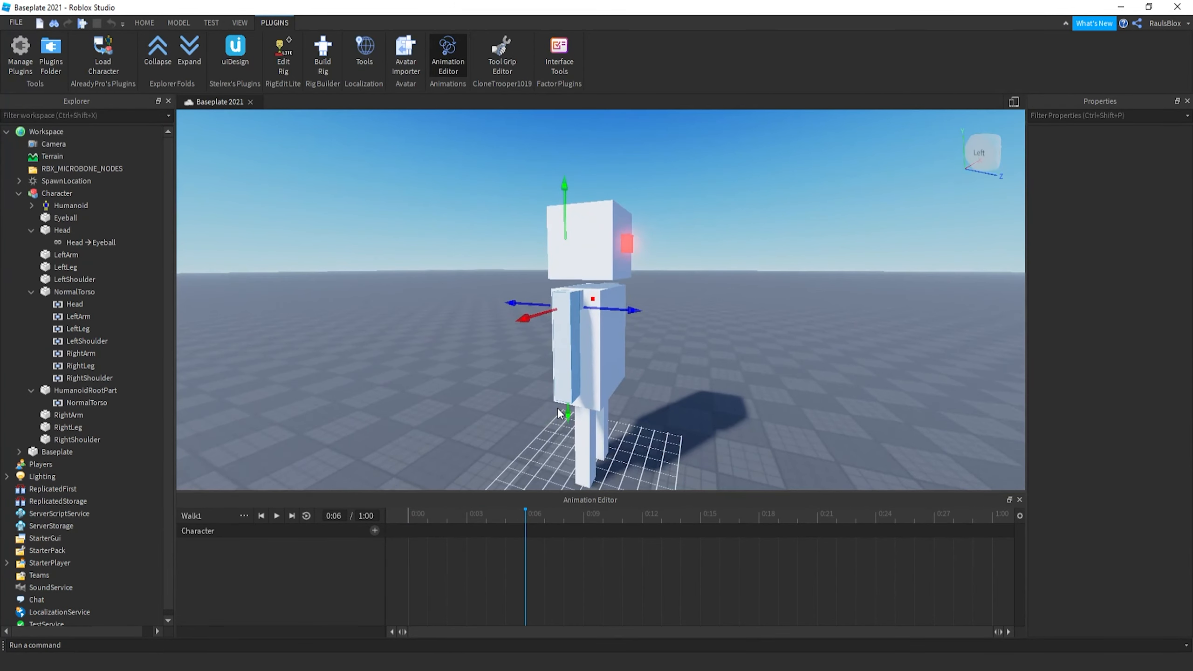
pyautogui.press('r')
pyautogui.press('a')
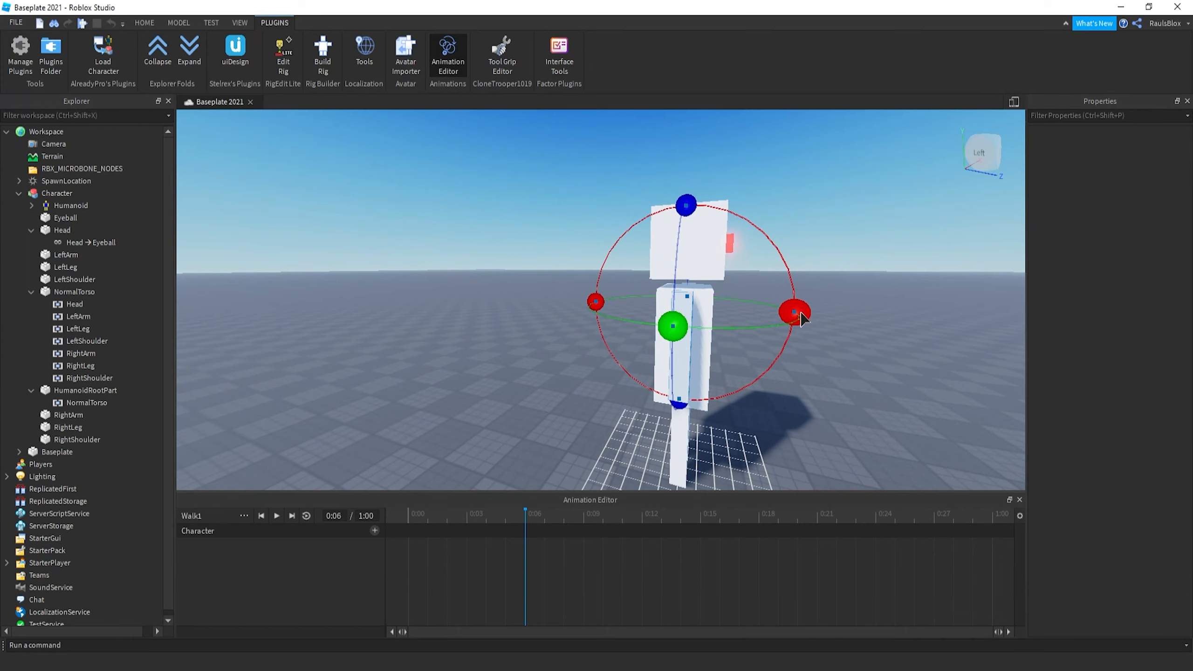
pyautogui.moveTo(798, 314); pyautogui.dragTo(804, 258)
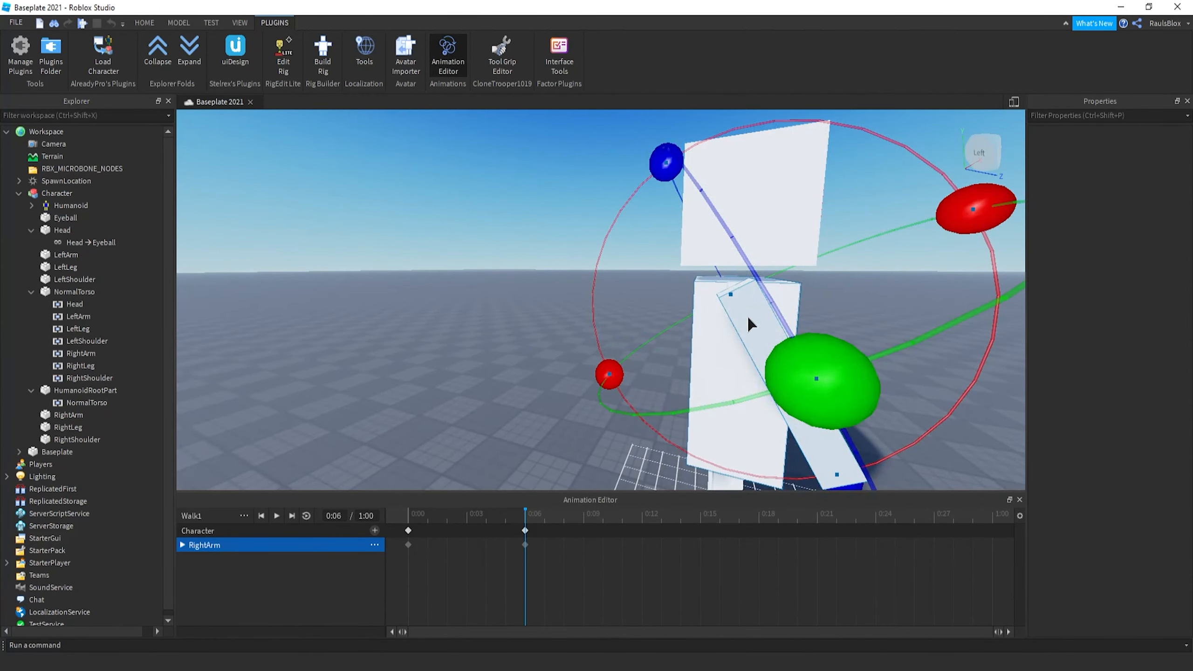
# Rotate the left arm backward around its shoulder joint at 0:06, opposite to the right arm.
pyautogui.moveTo(748, 316); pyautogui.dragTo(659, 305, button='right')
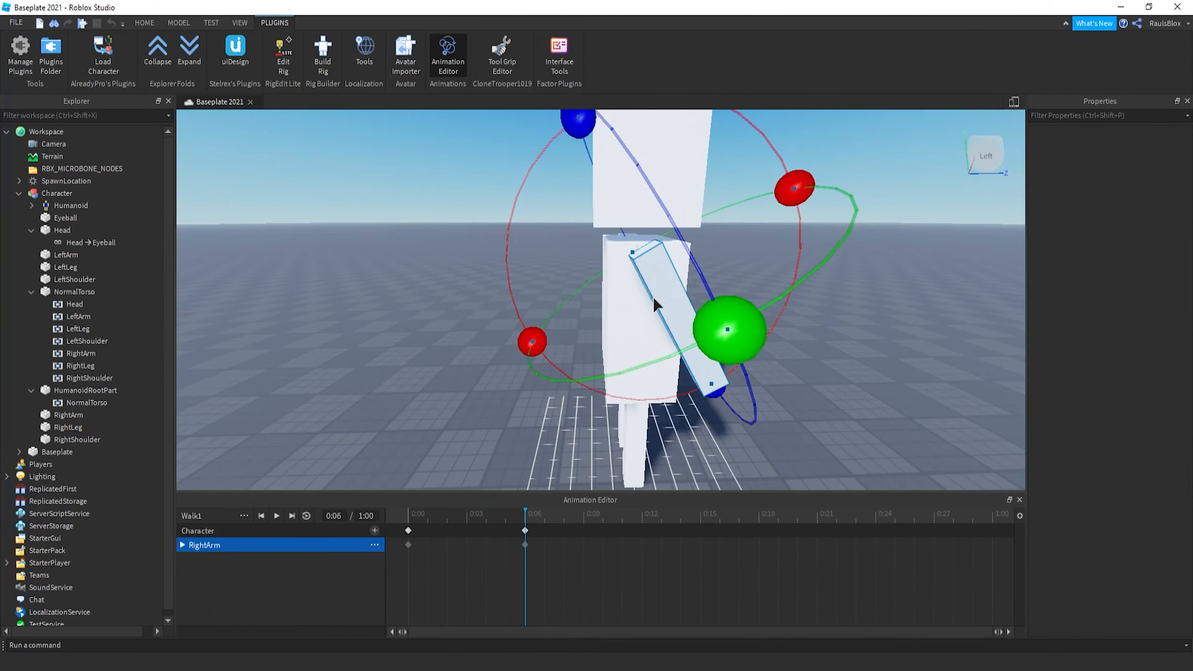
pyautogui.moveTo(596, 346); pyautogui.dragTo(706, 379, button='right')
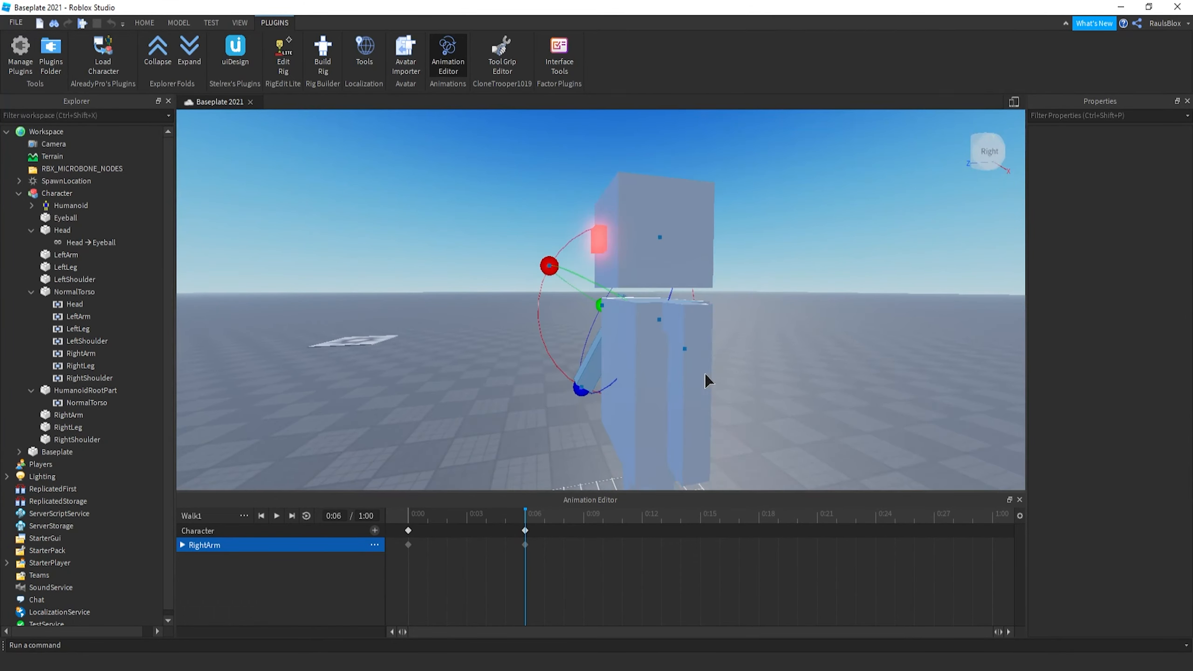
pyautogui.press('d')
pyautogui.click(628, 329)
pyautogui.moveTo(459, 335); pyautogui.dragTo(488, 424)
# Rotate the right leg backward and the left leg forward around their hip joints at 0:06.
pyautogui.moveTo(488, 424); pyautogui.dragTo(653, 299, button='right')
pyautogui.click(560, 325)
pyautogui.press('a')
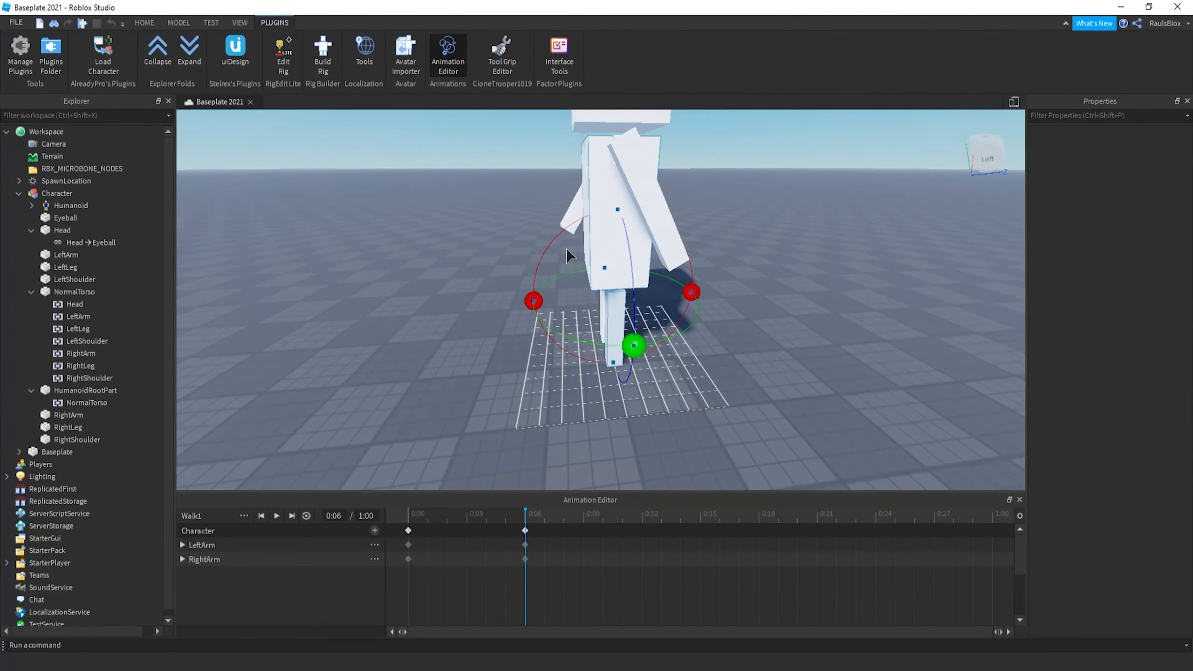
pyautogui.moveTo(534, 299); pyautogui.dragTo(537, 266)
pyautogui.press('d')
pyautogui.moveTo(519, 262); pyautogui.dragTo(516, 303, button='right')
pyautogui.click(550, 333)
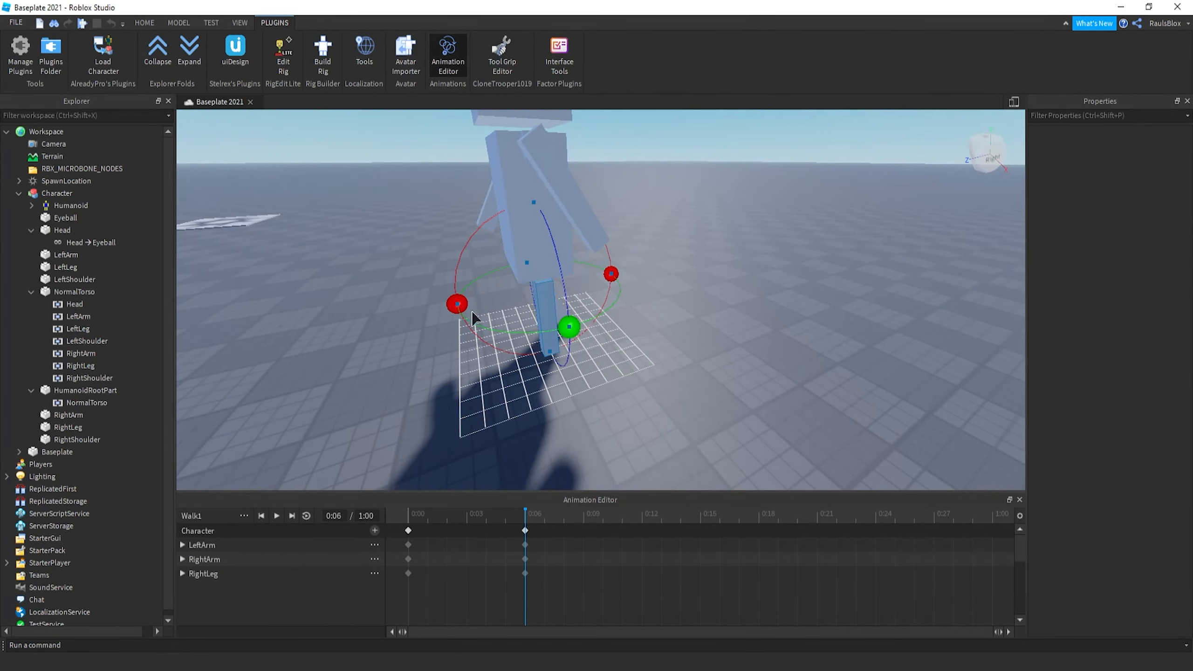
pyautogui.moveTo(458, 301); pyautogui.dragTo(471, 259)
# Lower the head slightly toward the torso at 0:06.
pyautogui.moveTo(472, 259); pyautogui.dragTo(472, 259, button='right')
pyautogui.press('e')
pyautogui.press('s')
pyautogui.click(669, 229)
pyautogui.press('r')
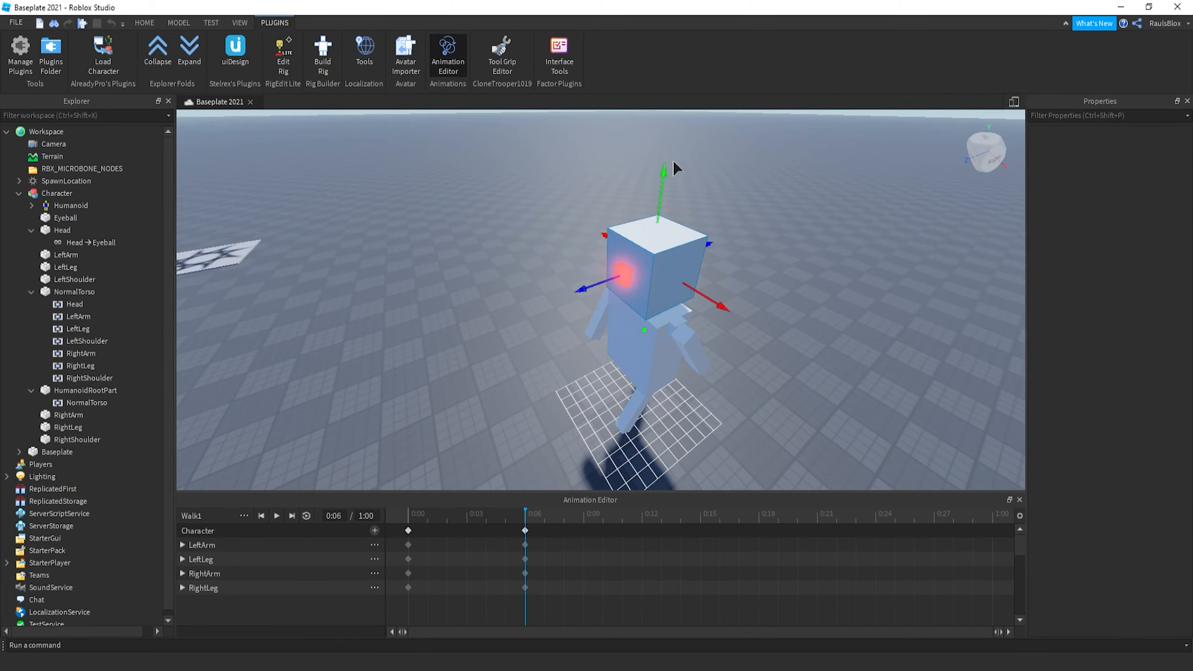
pyautogui.moveTo(660, 172); pyautogui.dragTo(659, 181)
# Examine the stride pose from the side and return the animation timeline to 0:00 to compare the starting pose.
pyautogui.press('a')
pyautogui.moveTo(681, 155); pyautogui.dragTo(684, 155, button='right')
pyautogui.click(681, 155)
pyautogui.press('d')
pyautogui.moveTo(646, 203); pyautogui.dragTo(612, 203, button='right')
pyautogui.press('a')
pyautogui.click(529, 218)
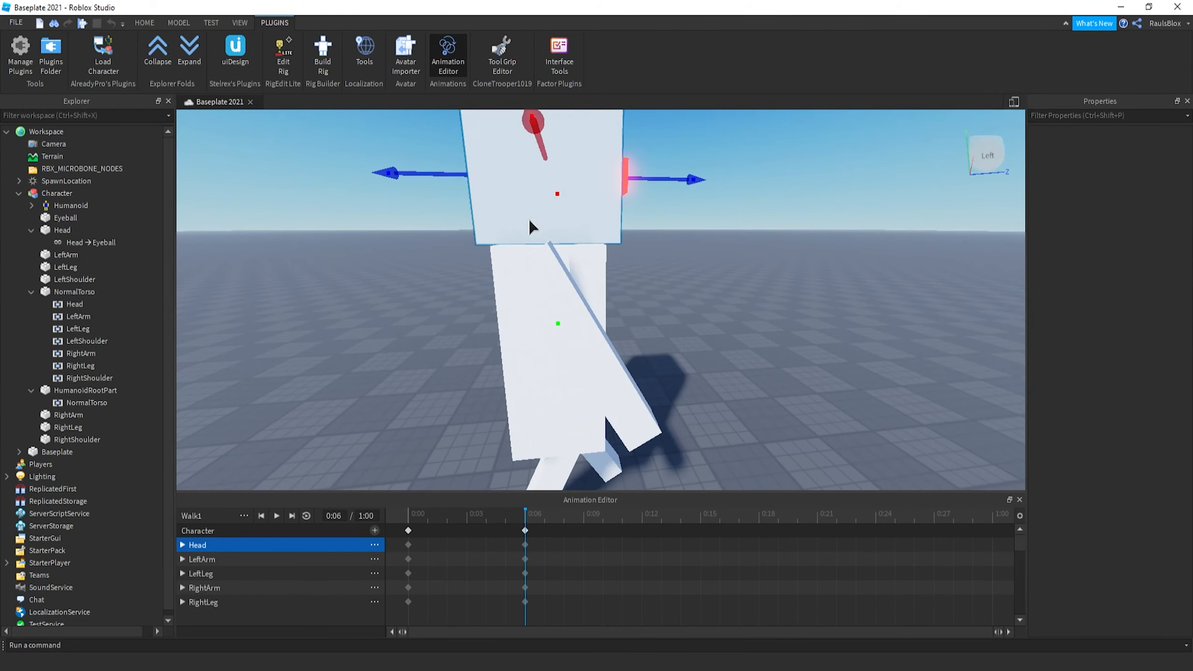
pyautogui.moveTo(561, 278)
pyautogui.mouseDown()
pyautogui.moveTo(561, 265)
pyautogui.moveTo(555, 279)
pyautogui.mouseUp()
pyautogui.moveTo(428, 520); pyautogui.dragTo(407, 535)
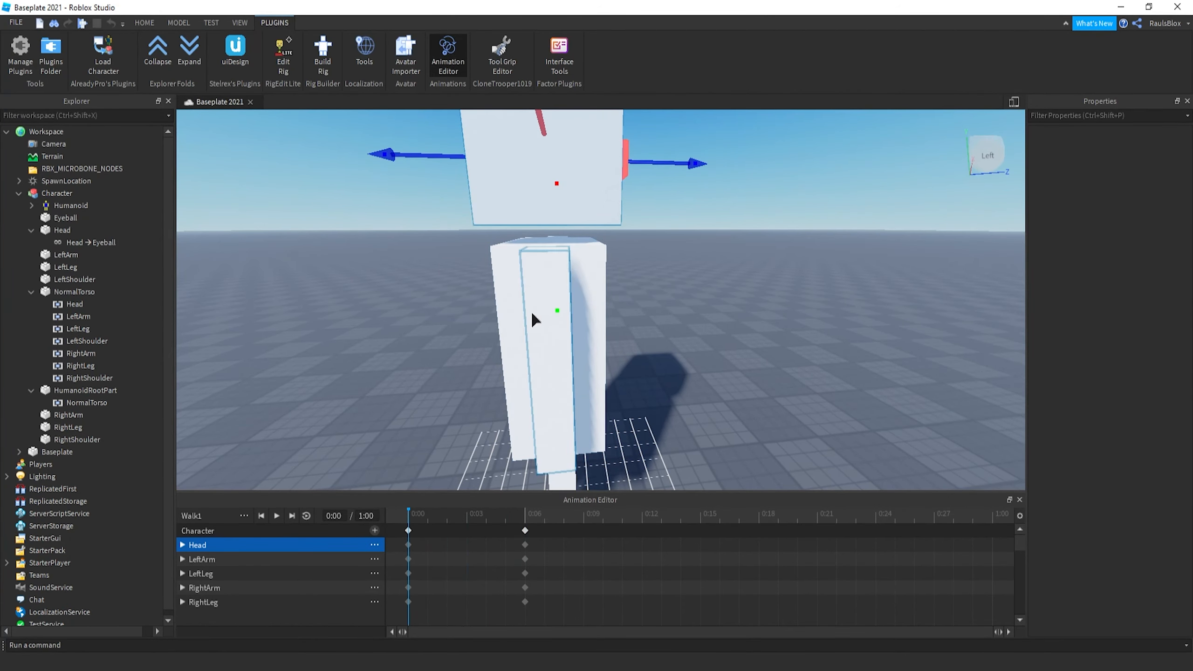
pyautogui.scroll(-6, 575, 309)
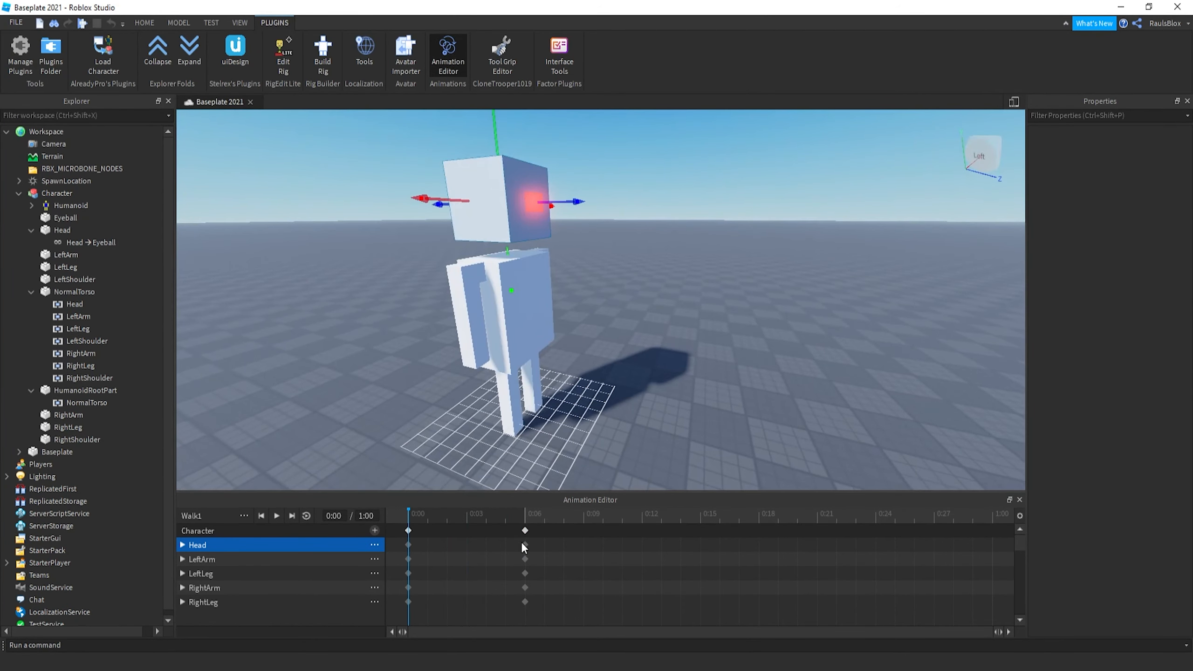
# Compare the stride pose at 0:06 with the starting pose at 0:00 from several angles, checking the timeline up to 0:12.
pyautogui.click(525, 515)
pyautogui.moveTo(514, 297); pyautogui.dragTo(511, 299)
pyautogui.press('d')
pyautogui.press('a')
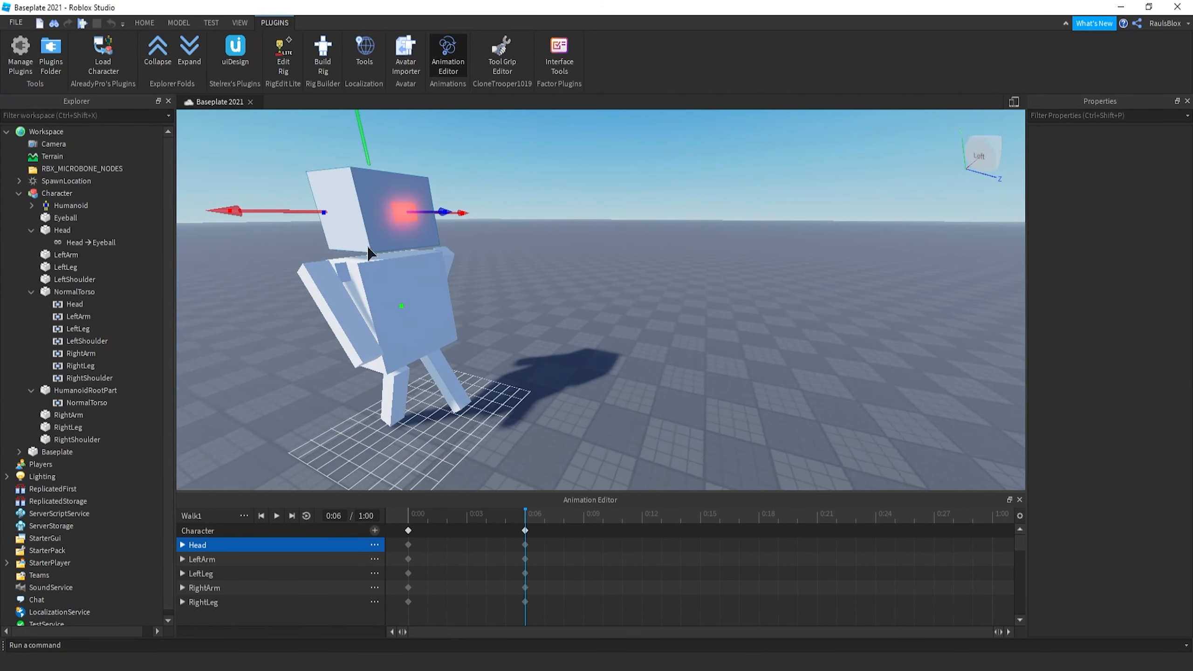
pyautogui.press('d')
pyautogui.moveTo(473, 464); pyautogui.dragTo(487, 270, button='right')
pyautogui.press('a')
pyautogui.press('d')
pyautogui.moveTo(630, 520); pyautogui.dragTo(642, 520)
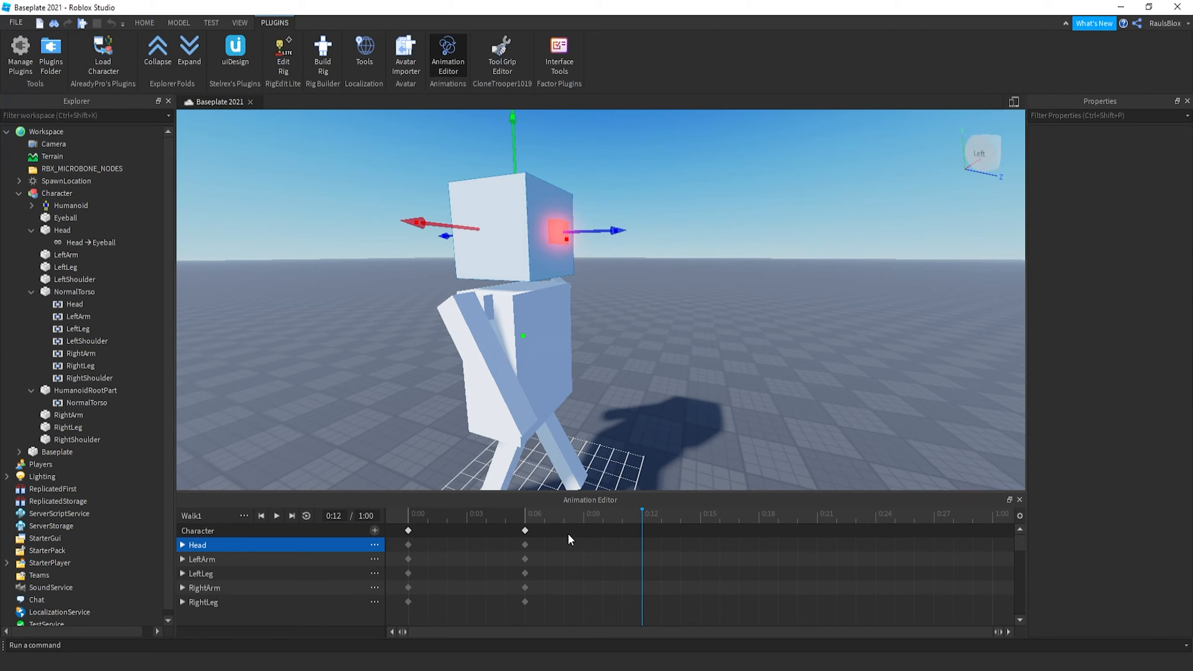
pyautogui.press('space')
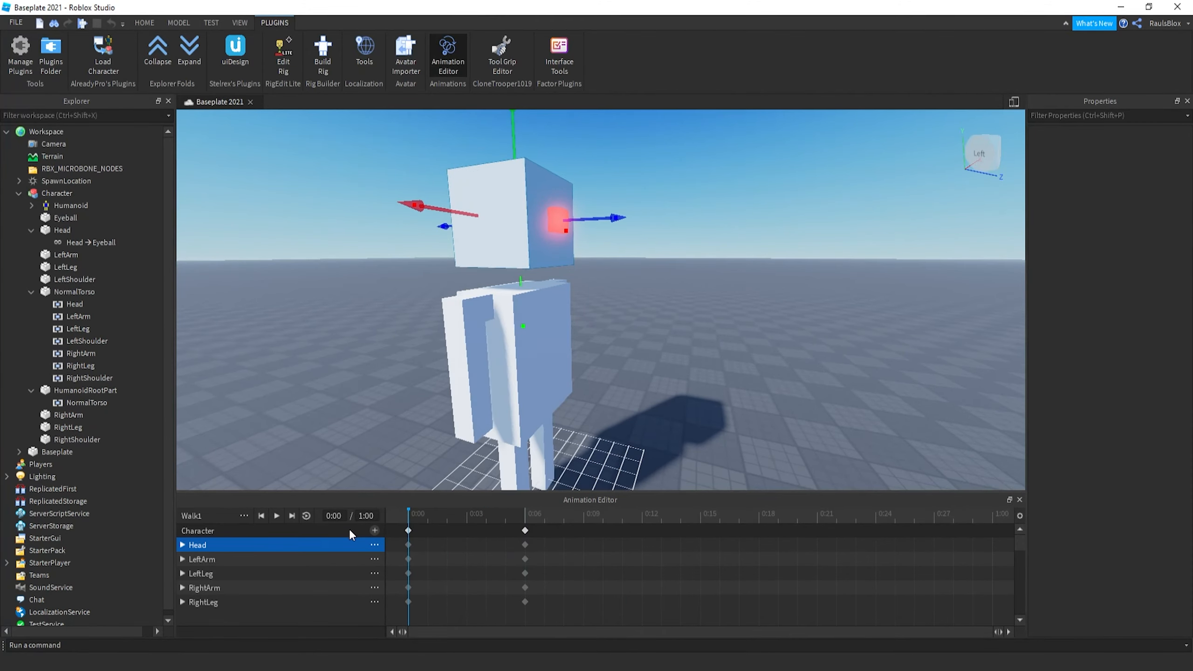
pyautogui.moveTo(348, 529); pyautogui.dragTo(304, 548)
pyautogui.press('w')
pyautogui.moveTo(400, 435); pyautogui.dragTo(401, 433, button='right')
pyautogui.press('a')
pyautogui.press('d')
pyautogui.press('a')
pyautogui.press('w')
pyautogui.press('d')
pyautogui.moveTo(511, 415); pyautogui.dragTo(510, 419, button='right')
pyautogui.press('d')
pyautogui.press('a')
# At 0:00, rotate the right leg forward and the left leg backward around their hip joints.
pyautogui.moveTo(519, 519); pyautogui.dragTo(344, 530)
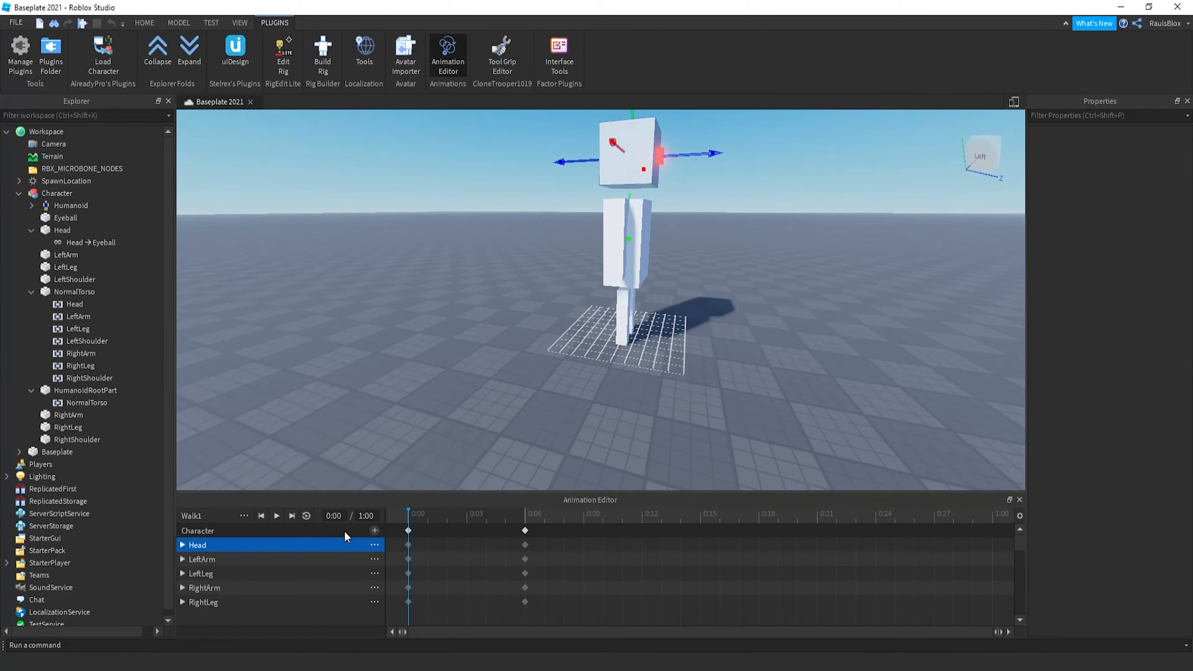
pyautogui.click(627, 303)
pyautogui.moveTo(665, 308); pyautogui.dragTo(666, 308, button='right')
pyautogui.press('w')
pyautogui.press('r')
pyautogui.moveTo(519, 332); pyautogui.dragTo(531, 375)
pyautogui.press('d')
pyautogui.moveTo(602, 362); pyautogui.dragTo(602, 362, button='right')
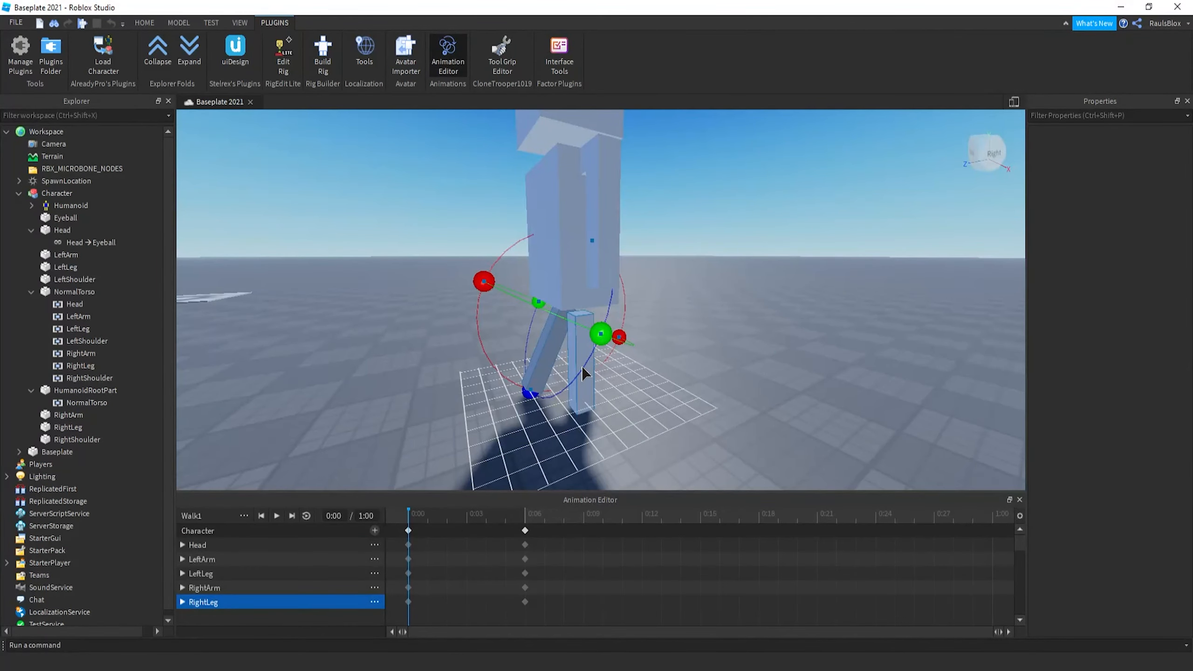
pyautogui.click(583, 372)
pyautogui.moveTo(481, 336); pyautogui.dragTo(521, 390)
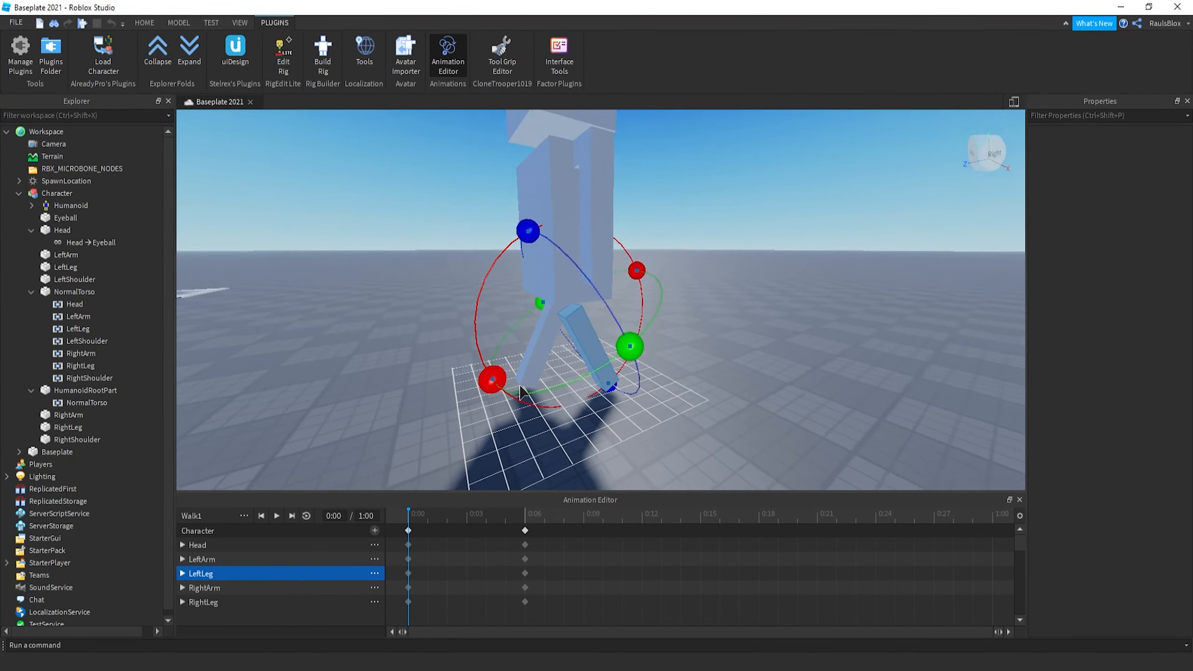
# Rotate the right arm backward around its shoulder joint at 0:00, opposite to the right leg.
pyautogui.press('d')
pyautogui.moveTo(520, 385); pyautogui.dragTo(520, 385, button='right')
pyautogui.press('w')
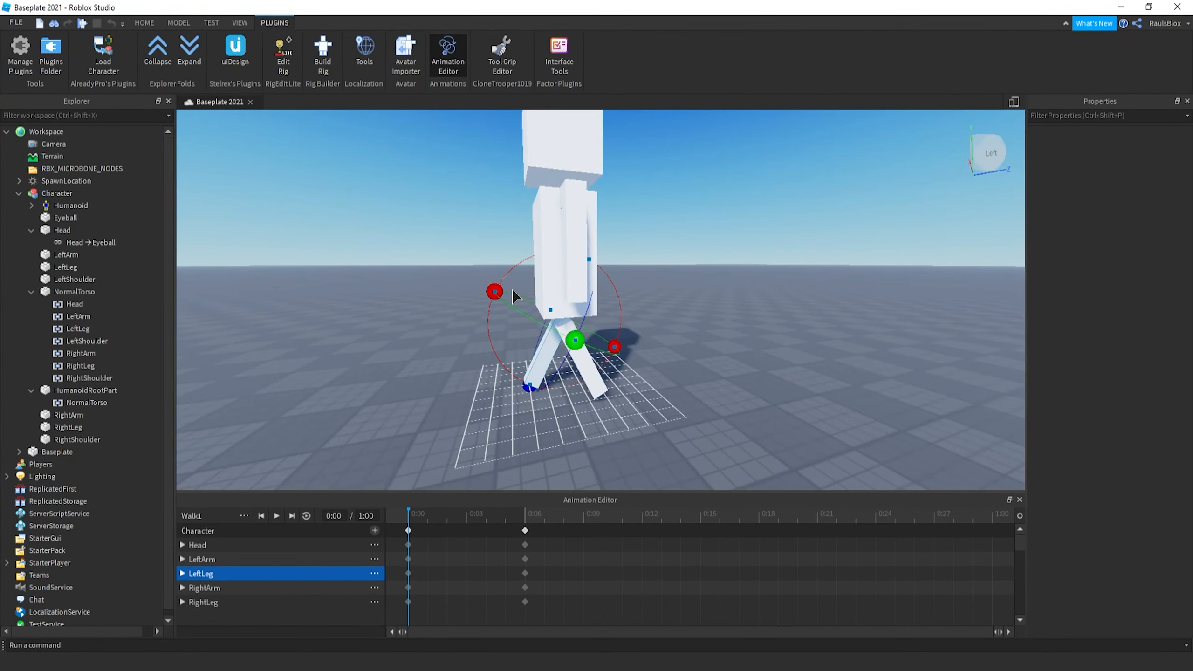
pyautogui.click(563, 278)
pyautogui.scroll(-2, 558, 277)
pyautogui.moveTo(505, 229); pyautogui.dragTo(517, 197)
pyautogui.click(513, 186)
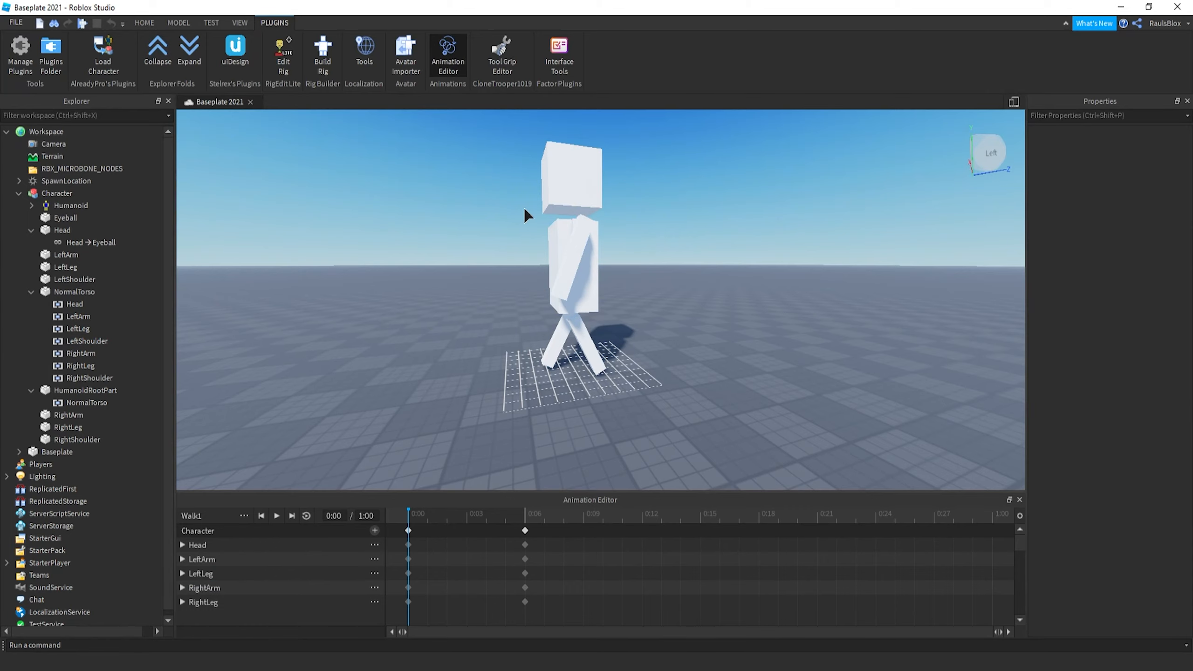
# Rotate the left arm forward around its shoulder joint at 0:00, opposite to the right arm.
pyautogui.click(572, 264)
pyautogui.press('w')
pyautogui.press('d')
pyautogui.moveTo(539, 210); pyautogui.dragTo(538, 209, button='right')
pyautogui.scroll(-3, 581, 242)
pyautogui.click(586, 244)
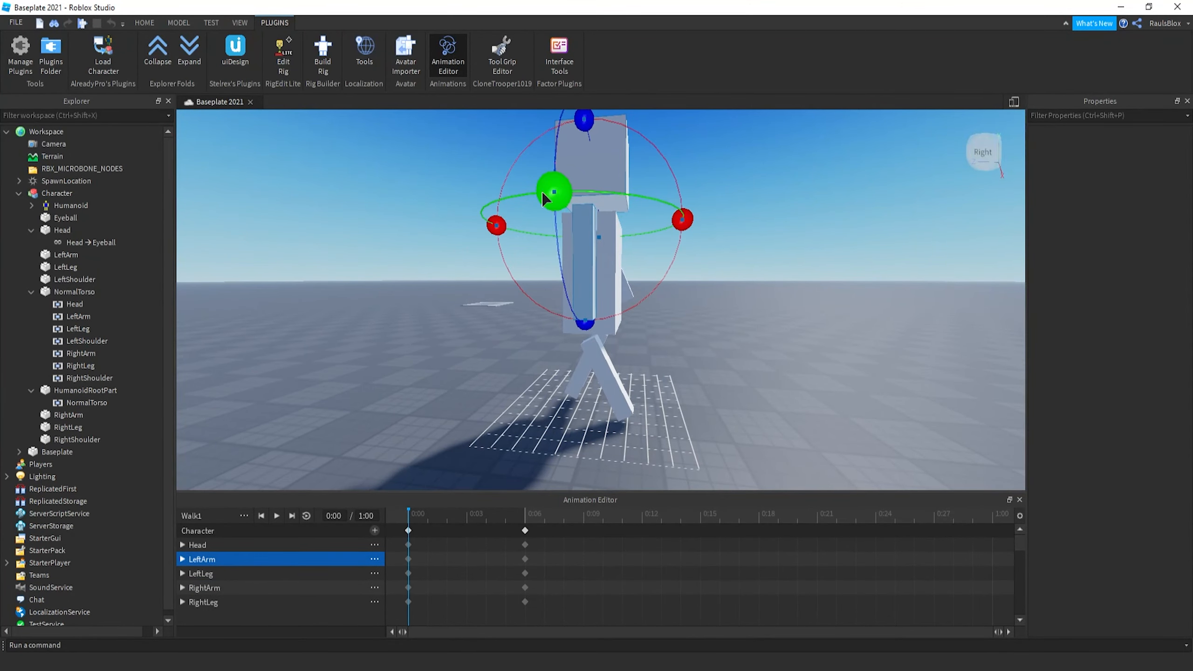
pyautogui.moveTo(498, 225); pyautogui.dragTo(505, 176)
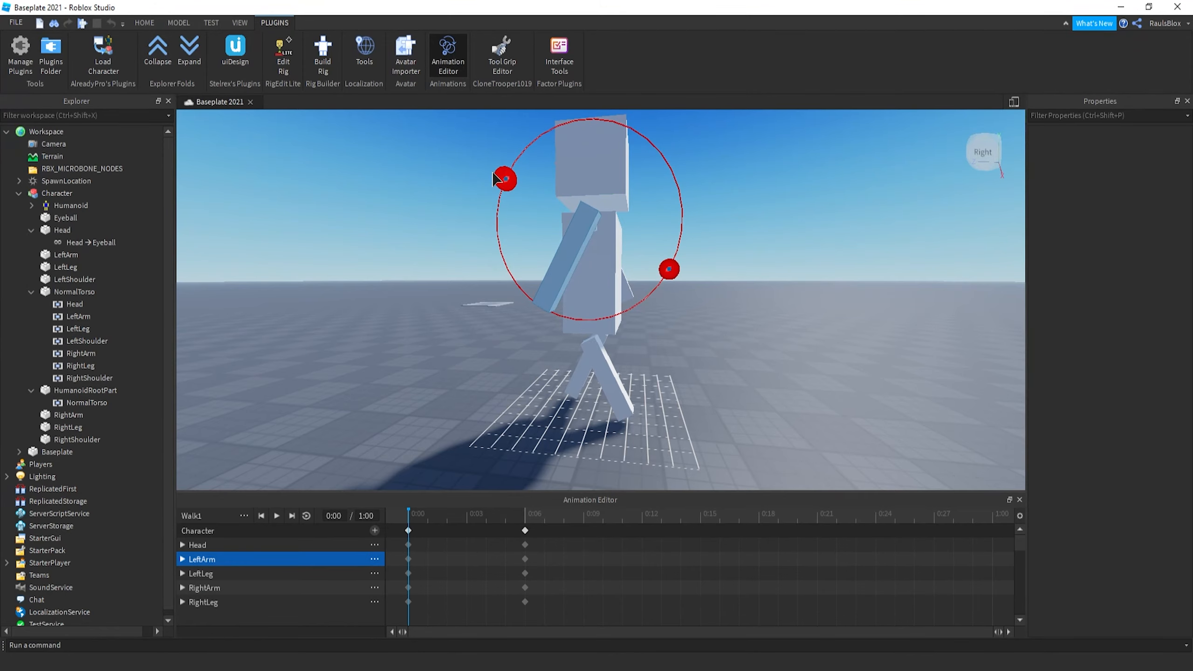
pyautogui.press('a')
pyautogui.moveTo(513, 193); pyautogui.dragTo(498, 189, button='right')
pyautogui.press('s')
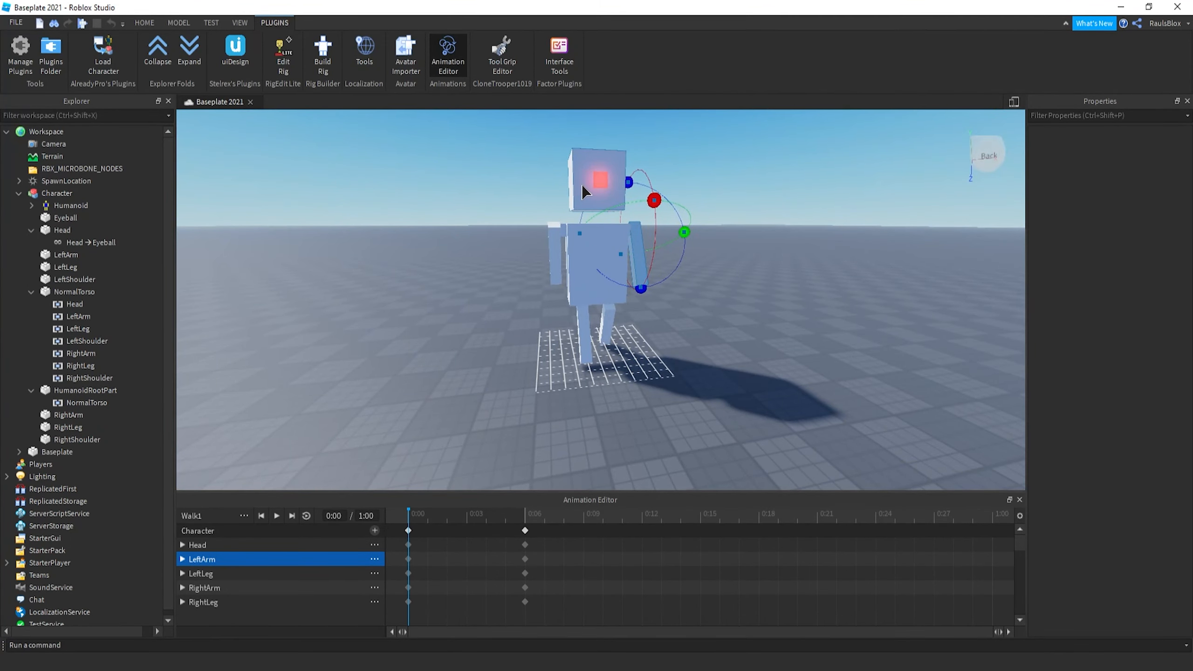
# Copy all the character's keyframes at 0:00 and paste them at 0:12.
pyautogui.press('w')
pyautogui.moveTo(614, 330); pyautogui.dragTo(615, 331, button='right')
pyautogui.press('a')
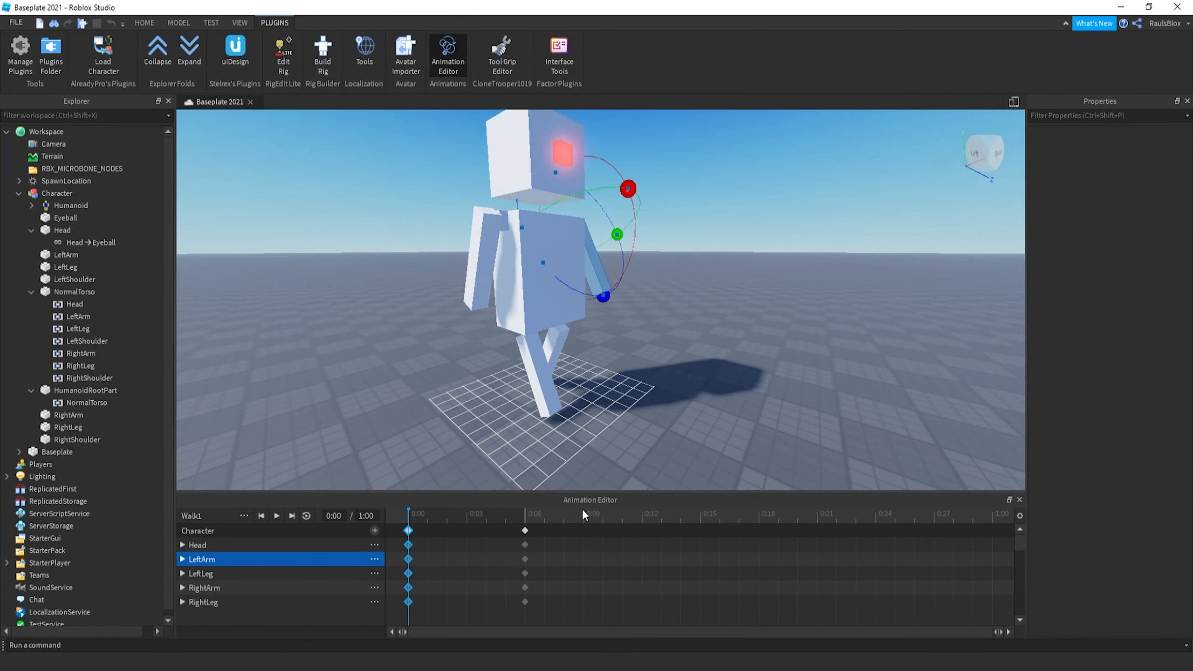
pyautogui.moveTo(612, 513); pyautogui.dragTo(643, 507)
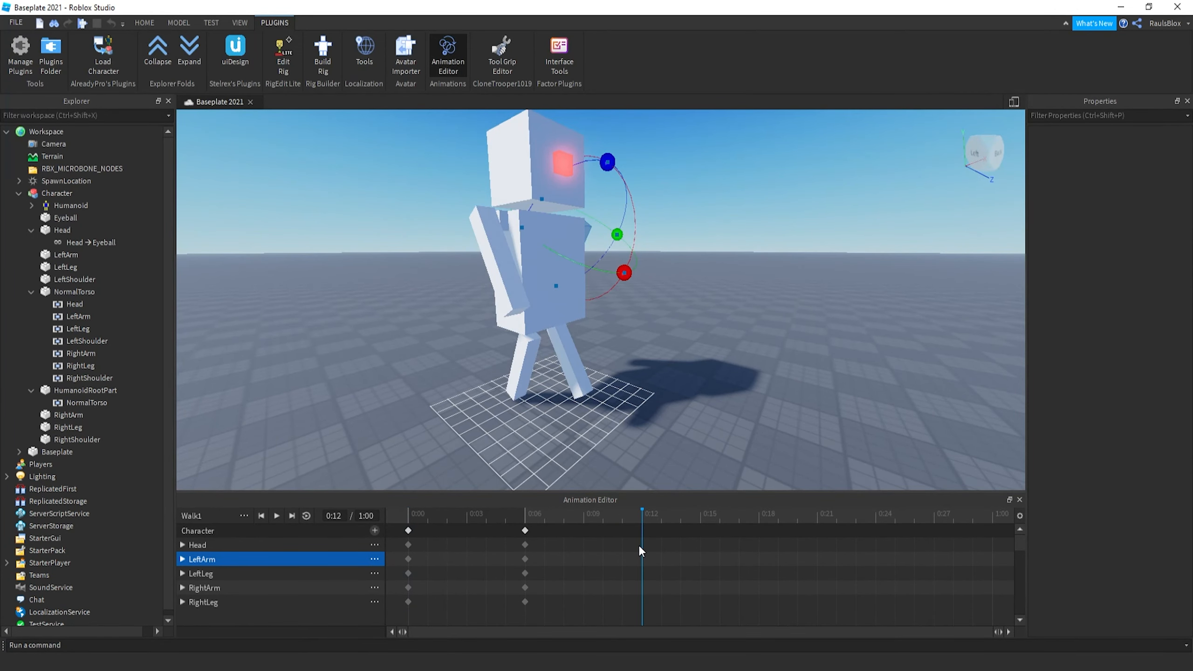
pyautogui.hotkey('ctrl', 'v')
pyautogui.click(667, 461)
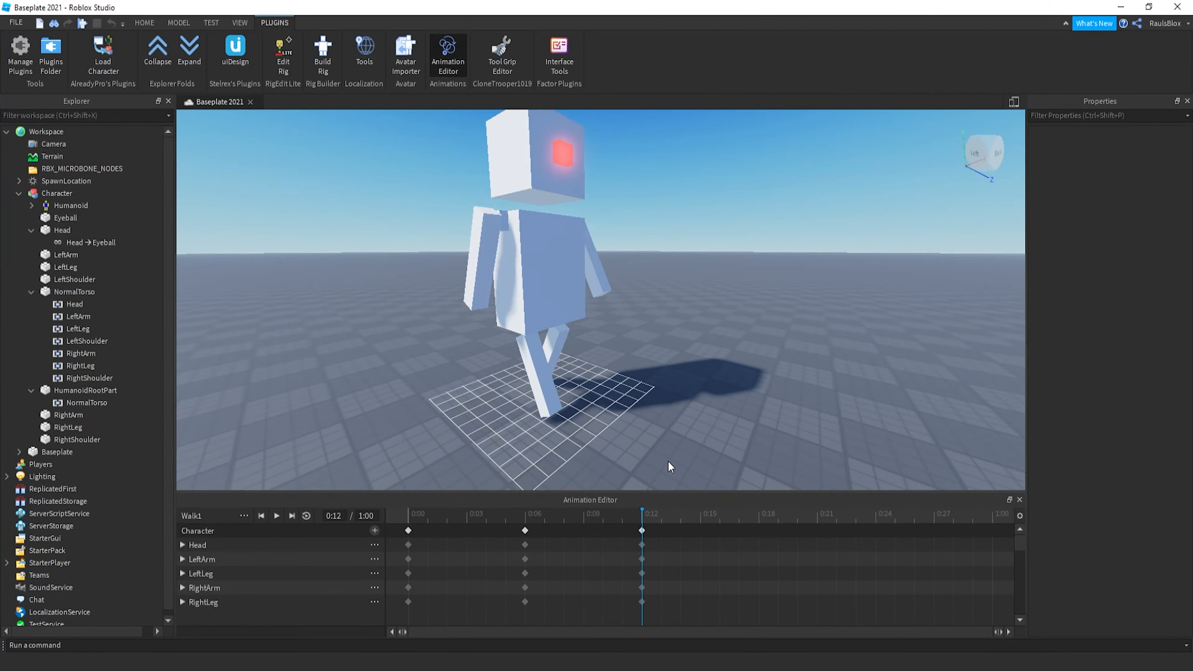
# Turn on looping for Walk1 and play the walk cycle while viewing the character from several sides.
pyautogui.moveTo(667, 460); pyautogui.dragTo(668, 461, button='right')
pyautogui.press('a')
pyautogui.press('s')
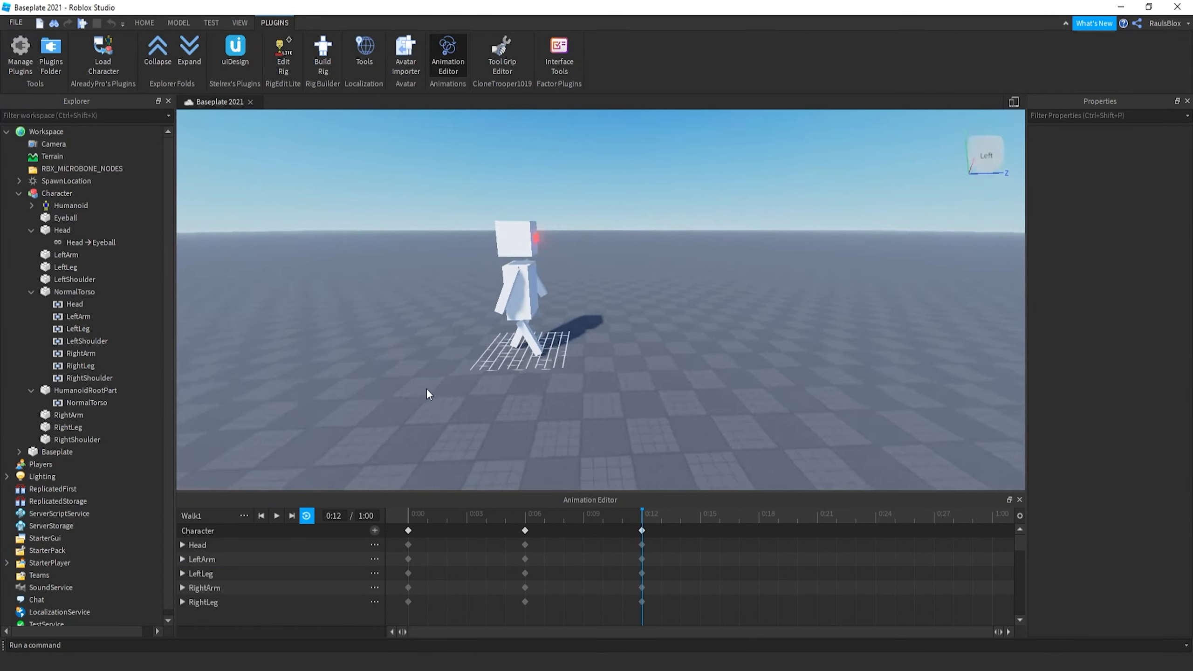
pyautogui.press('space')
pyautogui.press('w')
pyautogui.press('a')
pyautogui.moveTo(425, 389); pyautogui.dragTo(426, 389, button='right')
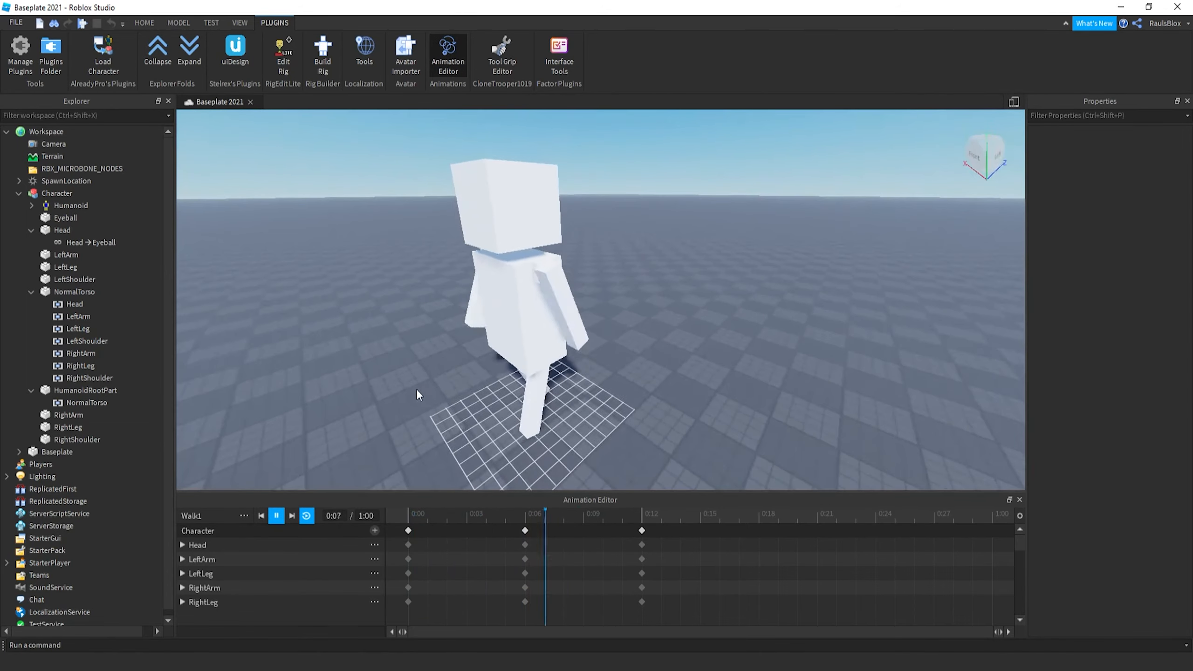
pyautogui.moveTo(581, 356); pyautogui.dragTo(576, 355, button='right')
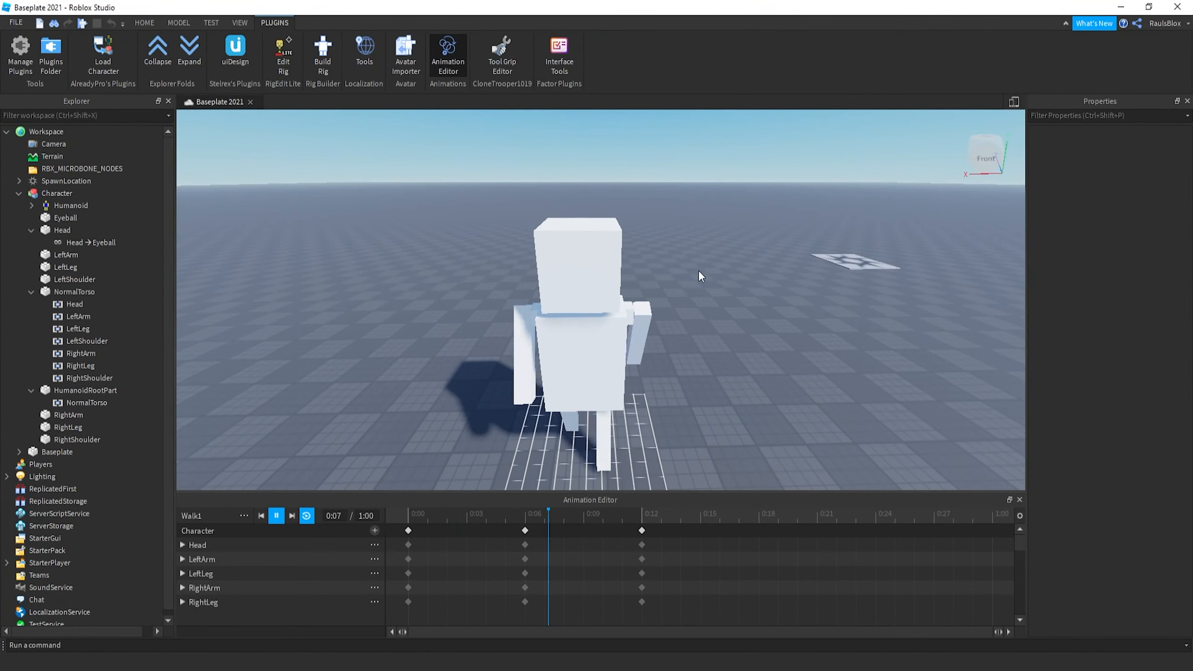
pyautogui.moveTo(719, 309); pyautogui.dragTo(721, 310, button='right')
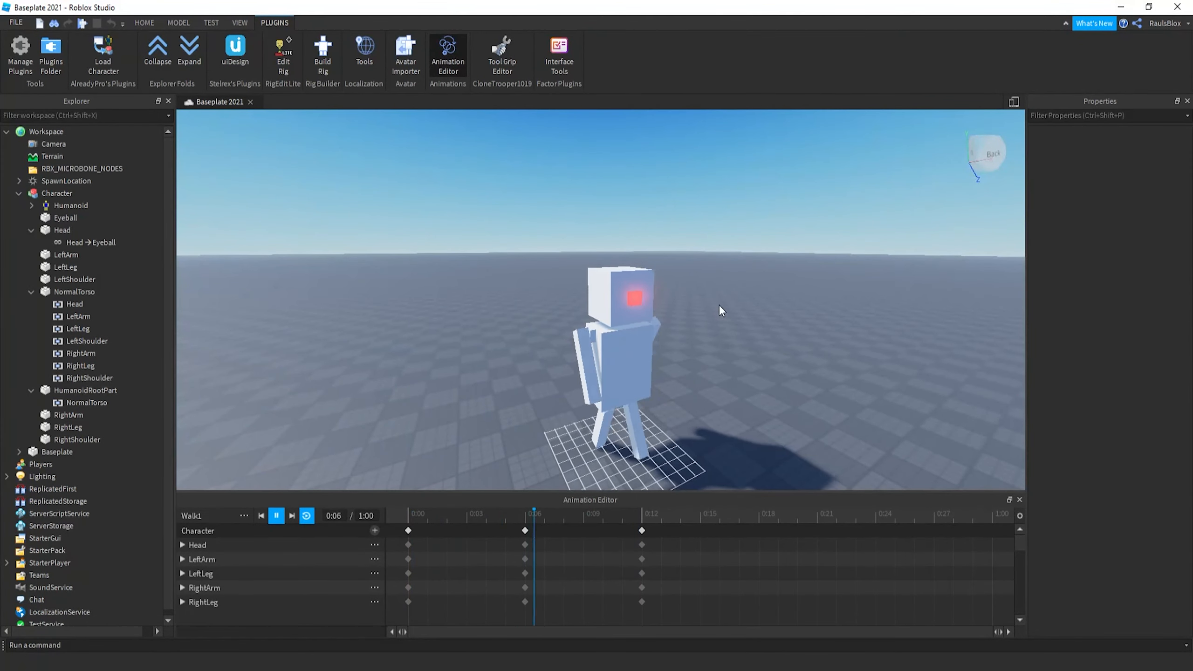
pyautogui.press('space')
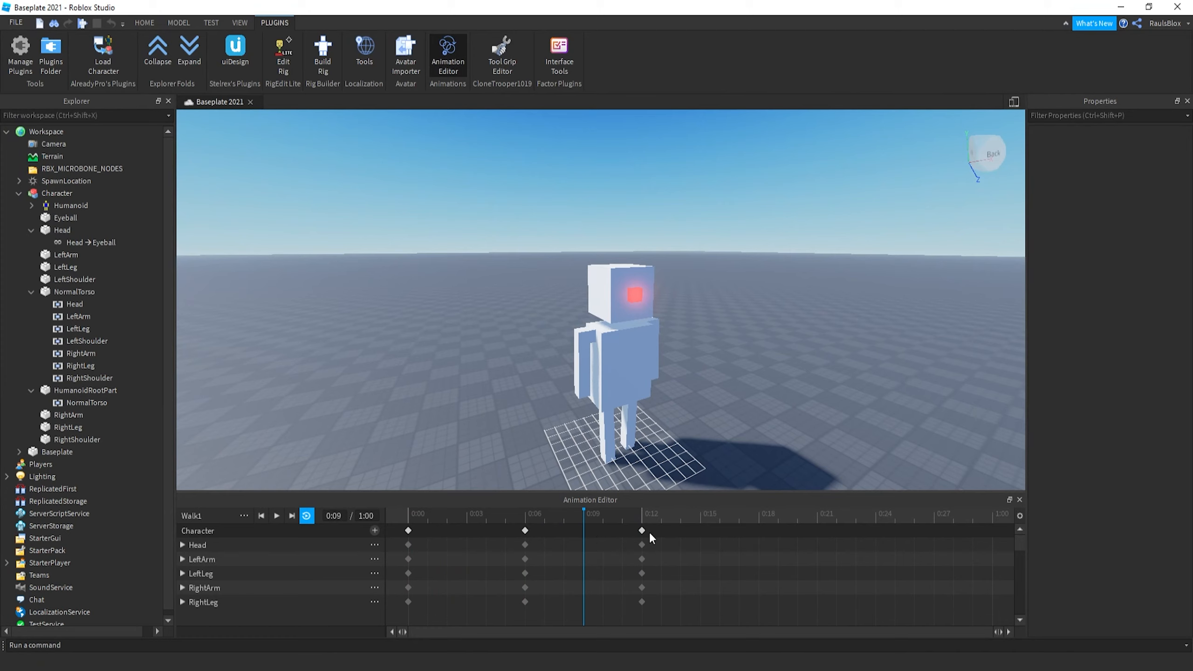
# Slow the walk by moving the 0:12 keyframes to 0:18 and the 0:06 keyframes to 0:09, and play it.
pyautogui.moveTo(784, 542); pyautogui.dragTo(760, 546)
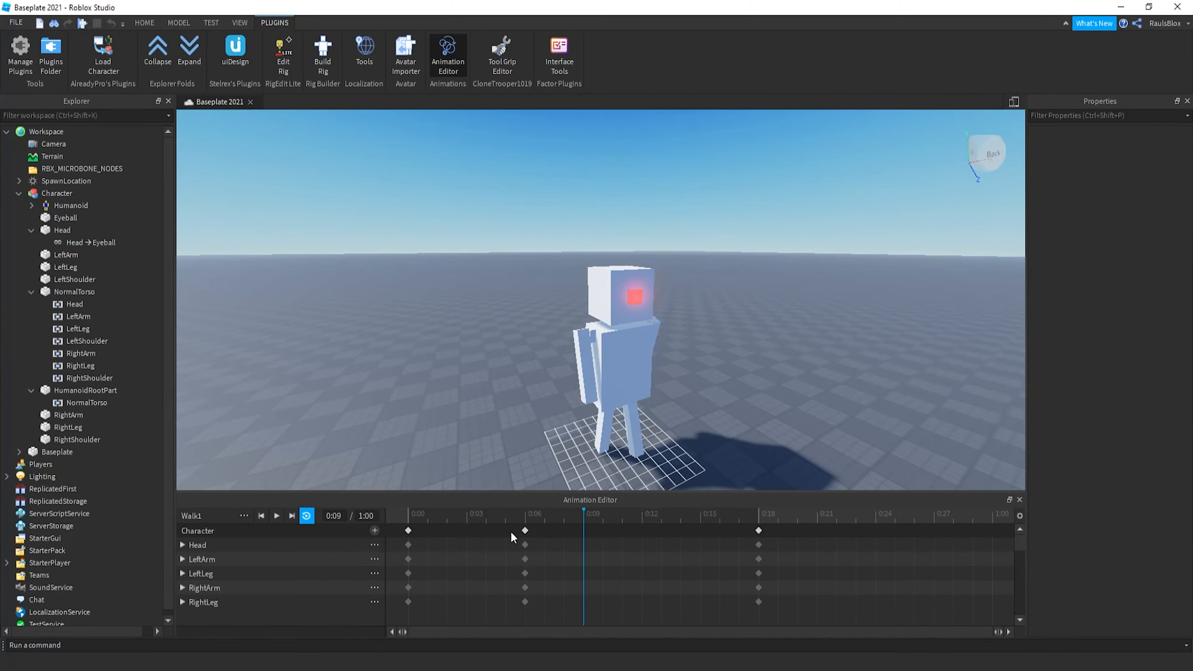
pyautogui.moveTo(525, 529); pyautogui.dragTo(583, 531)
pyautogui.press('space')
pyautogui.moveTo(640, 470); pyautogui.dragTo(684, 319, button='right')
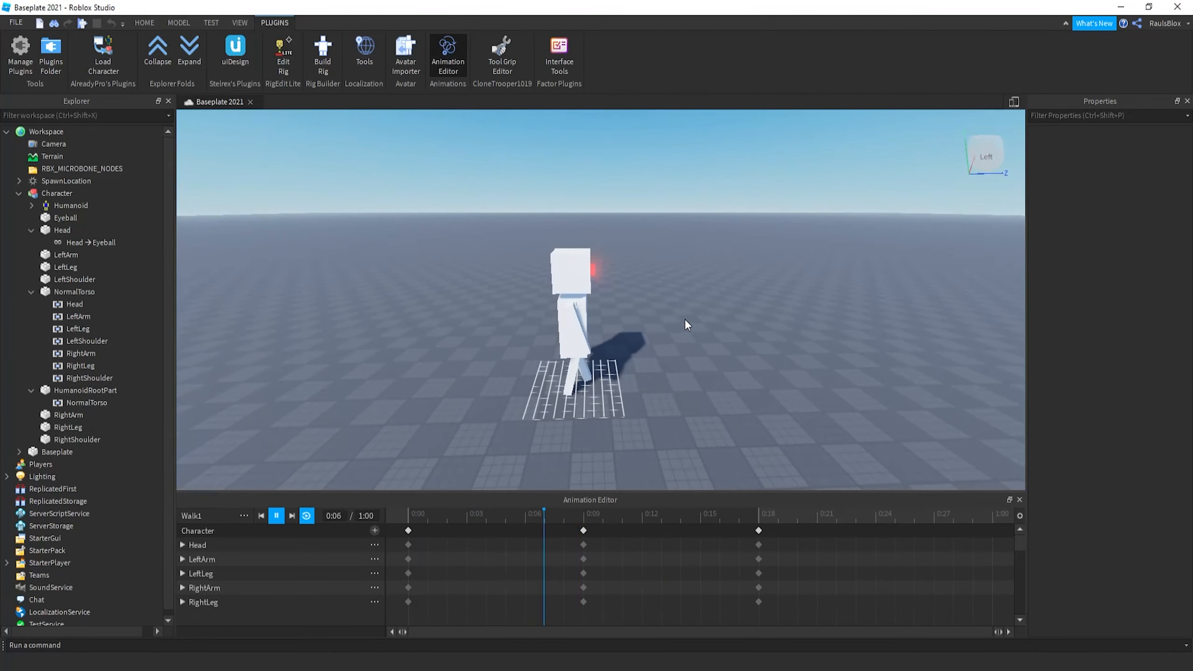
# Set the animation priority of Walk1 to Movement.
pyautogui.click(286, 259)
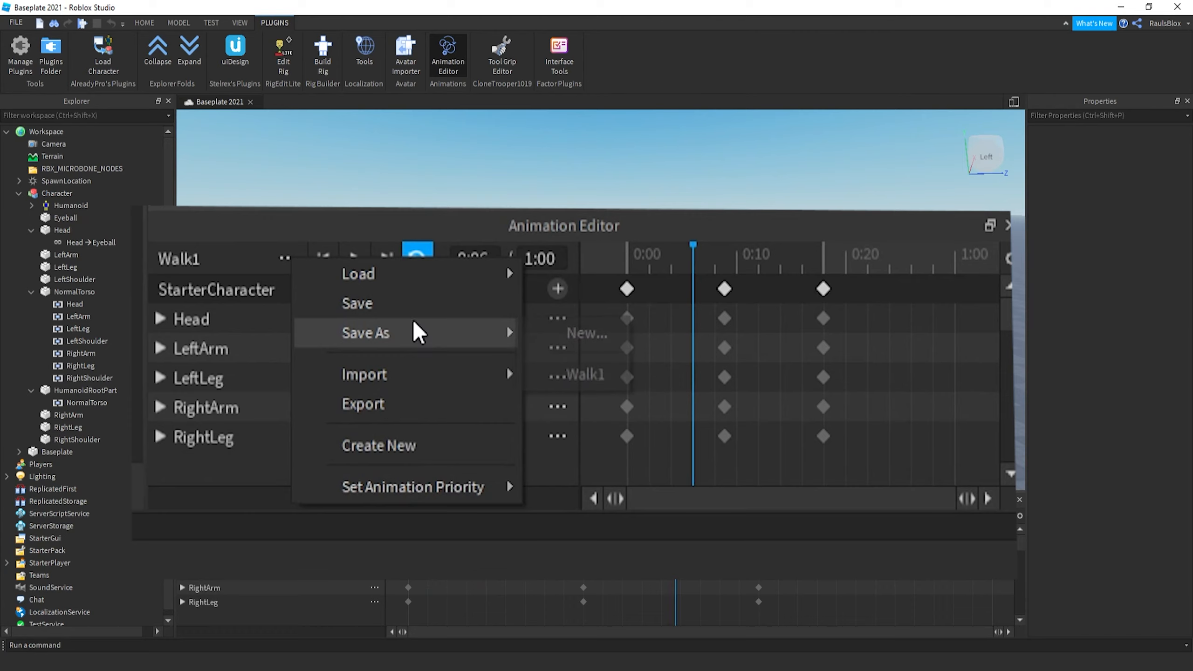
pyautogui.moveTo(487, 492)
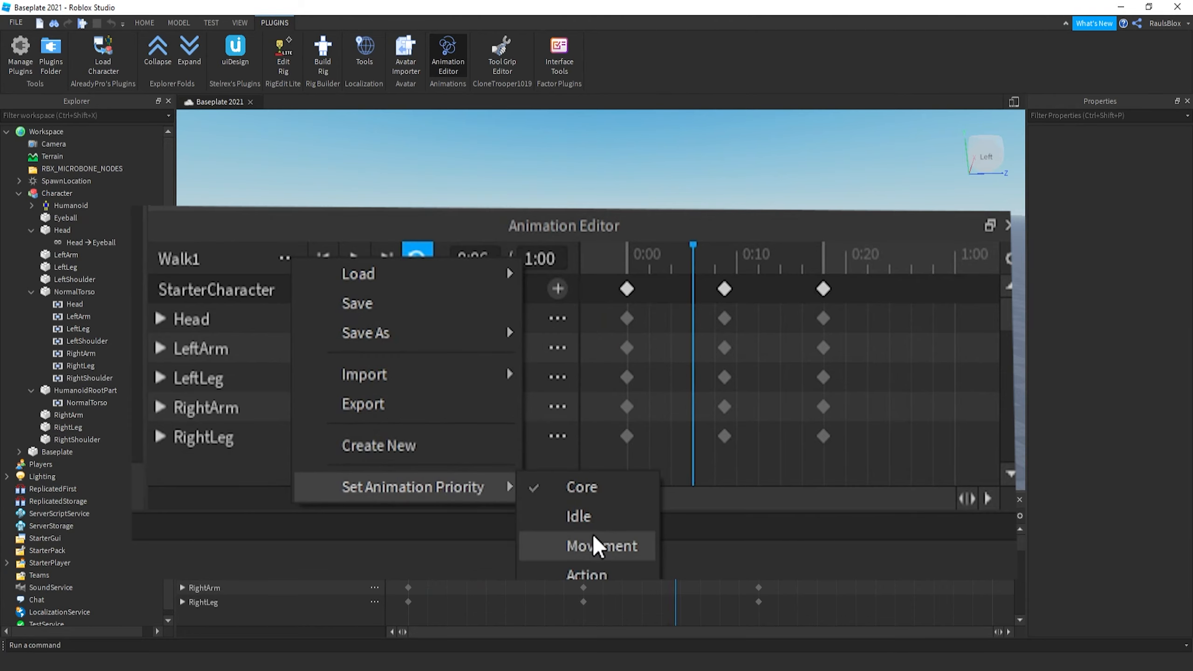
pyautogui.click(558, 545)
pyautogui.click(354, 258)
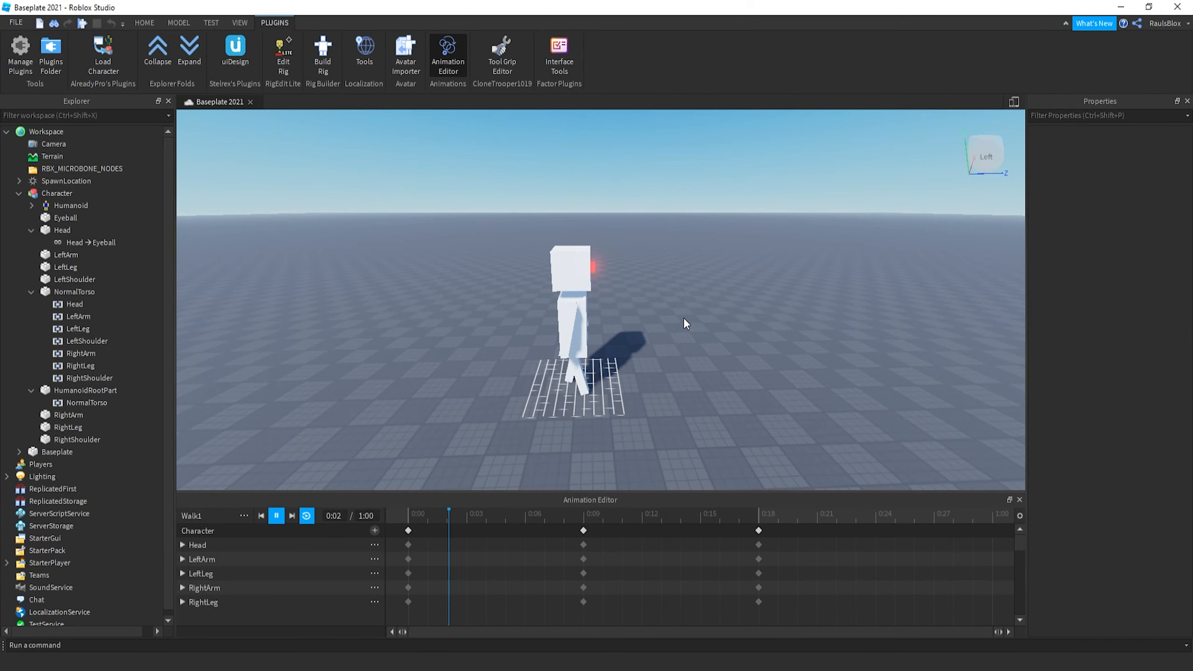
# Stop playback and export Walk1 with the description "This is a walk animation for a Character!", submitting it and copying its asset ID.
pyautogui.press('space')
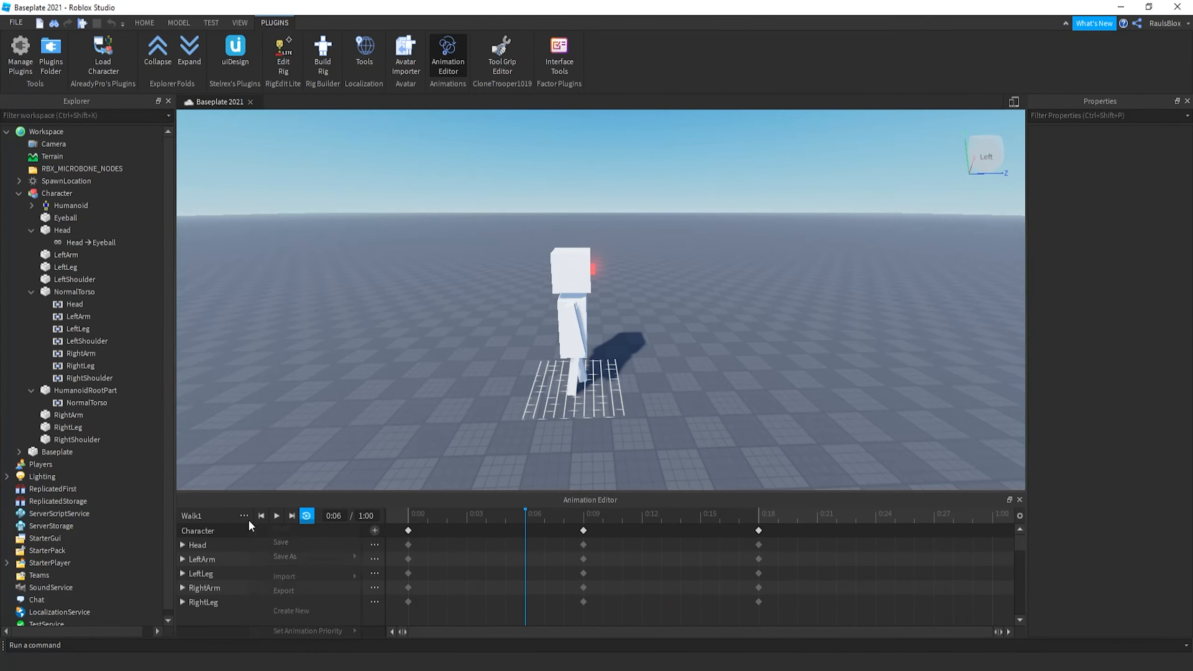
pyautogui.click(292, 587)
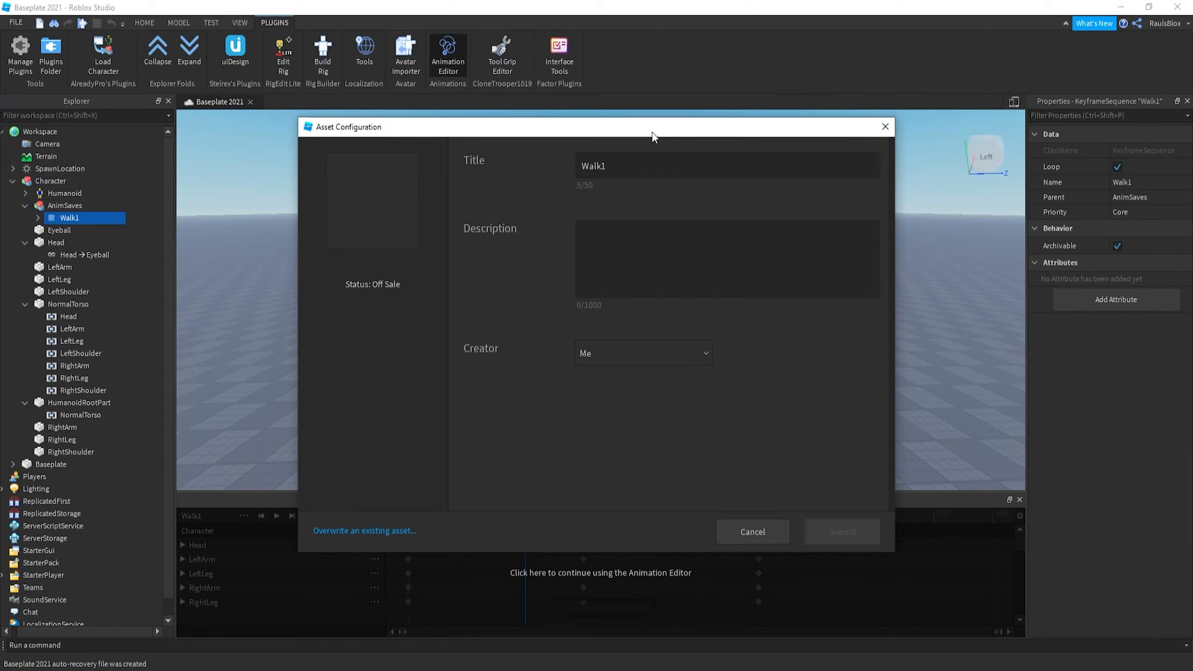
pyautogui.click(656, 166)
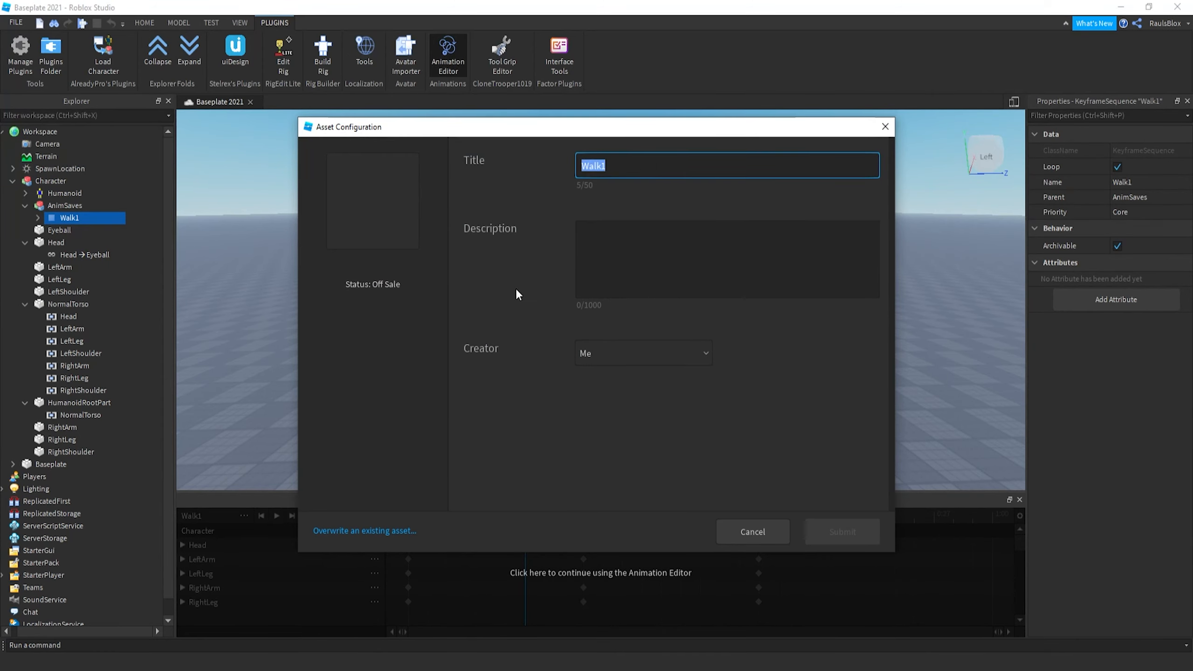
pyautogui.click(630, 275)
pyautogui.write('asdsafas')
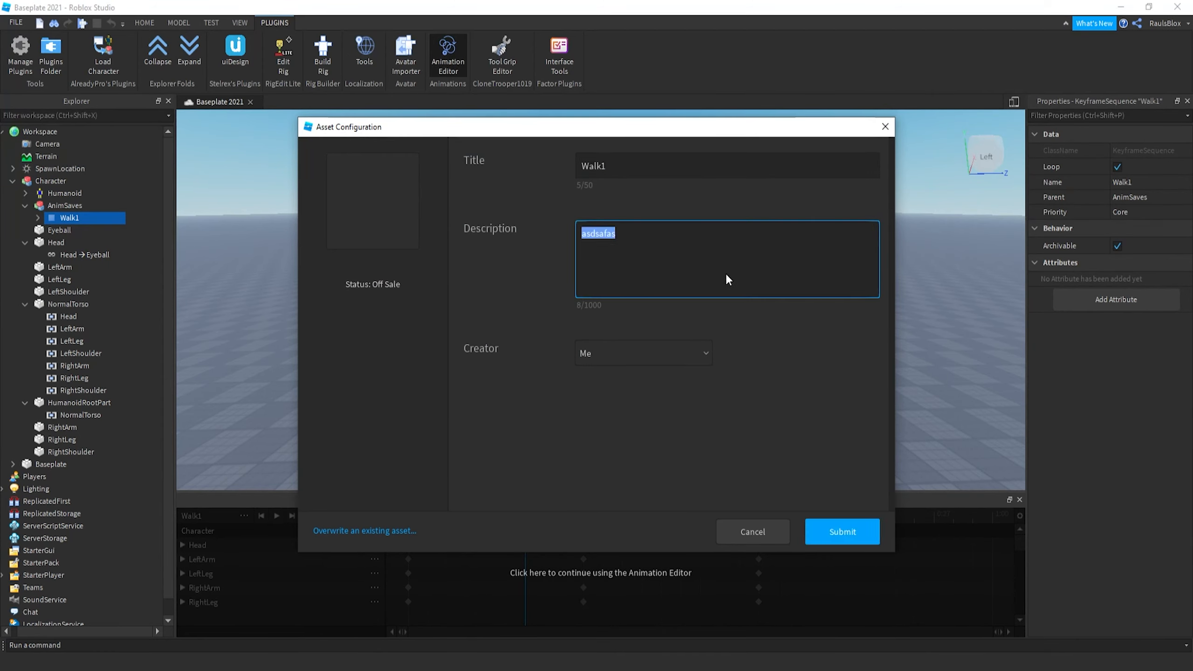
pyautogui.write('This is a walk animation for a Character!')
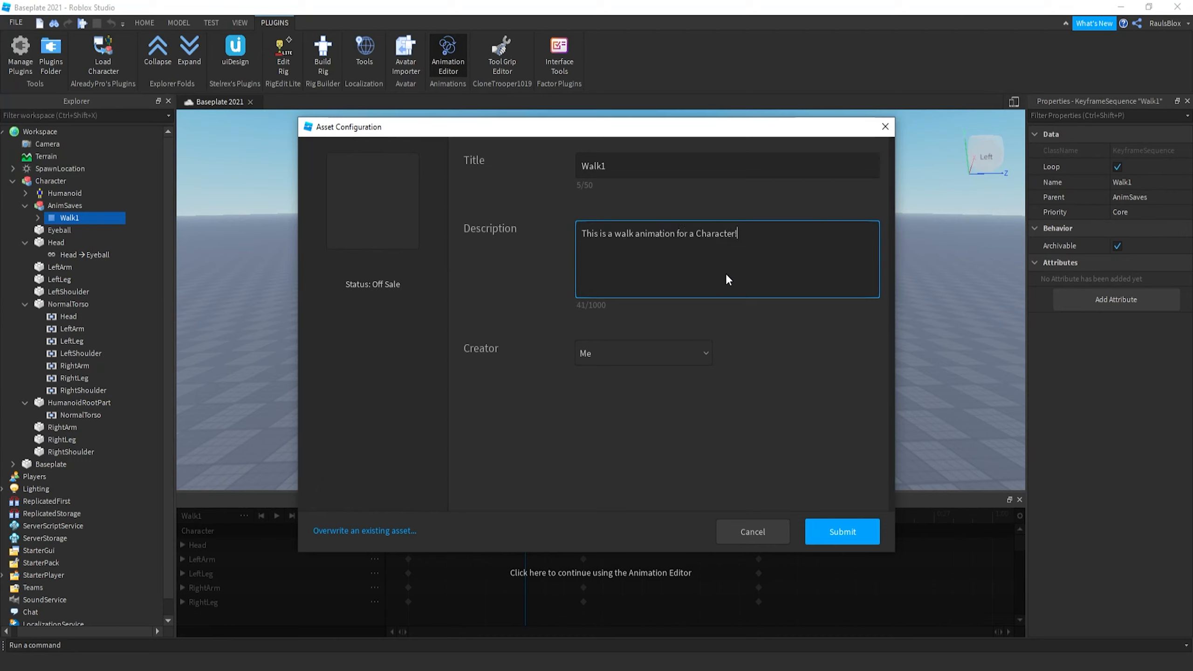
pyautogui.click(840, 531)
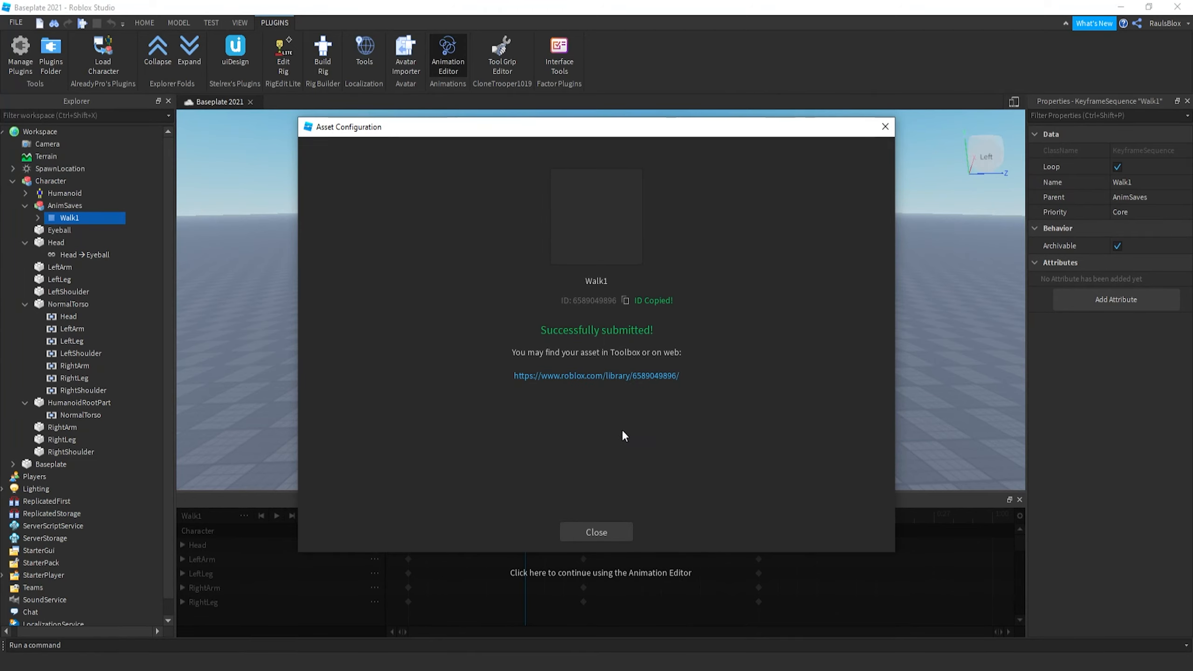
# Close the submission confirmation and the Animation Editor.
pyautogui.click(606, 531)
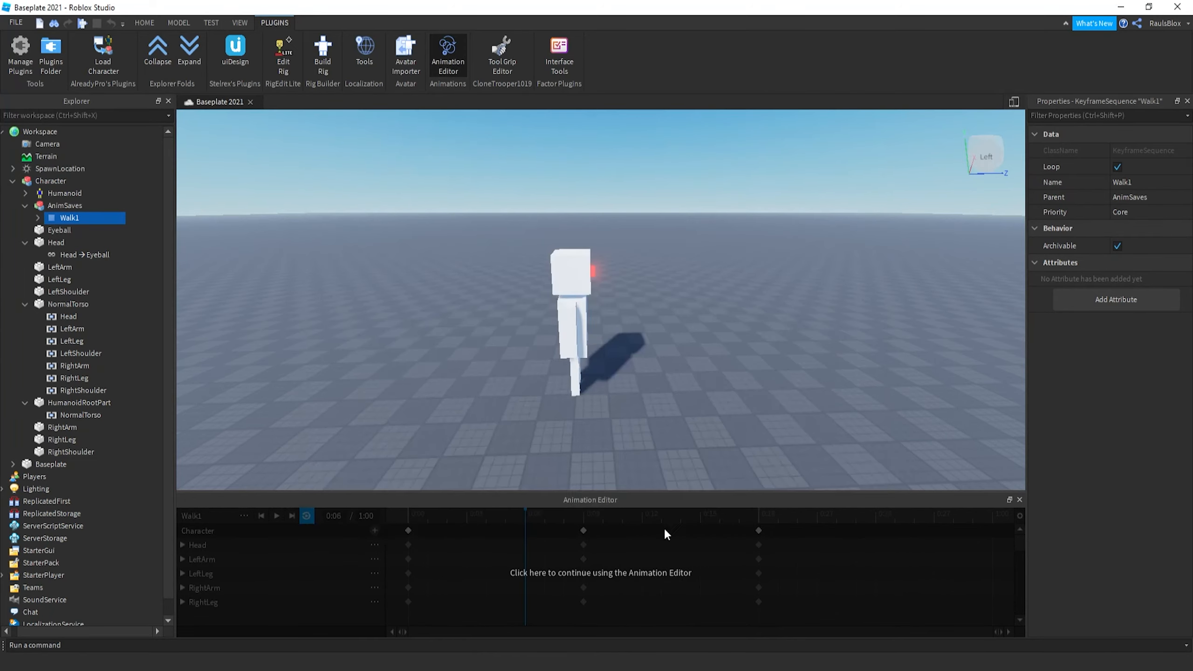
pyautogui.click(1020, 500)
pyautogui.press('d')
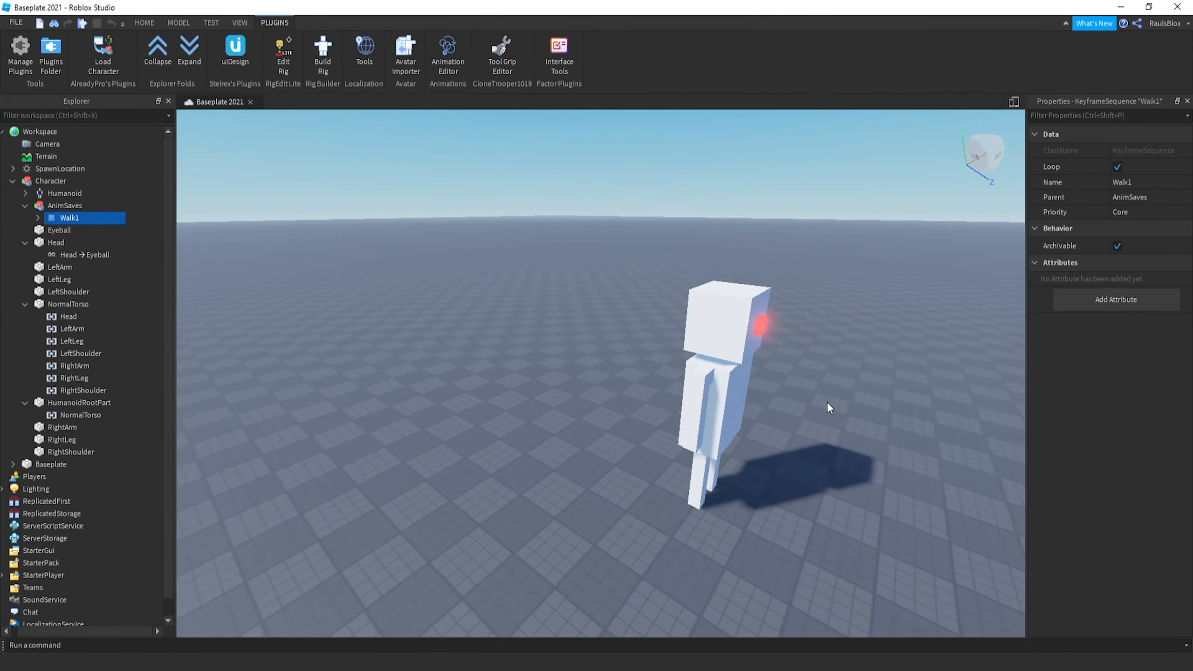